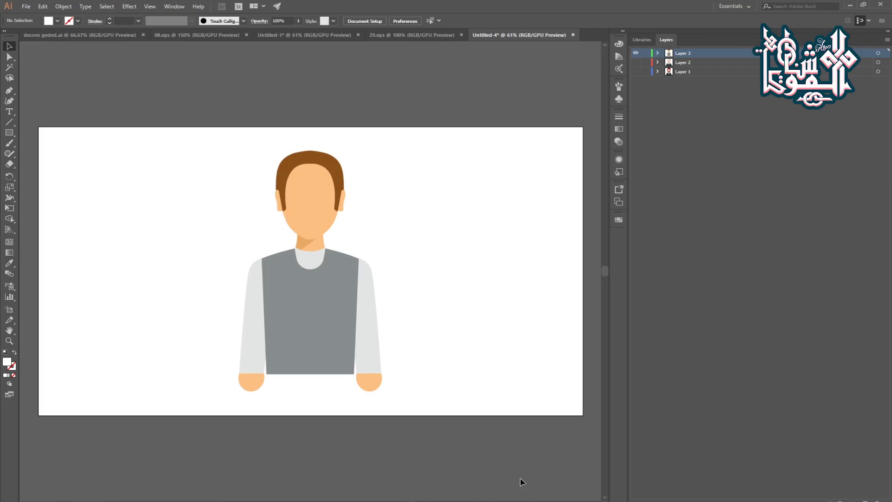
# Step: Review the reference video's Egypt map scene and look through the workshop's material folder for its images
pyautogui.hotkey('alt', 'Tab')
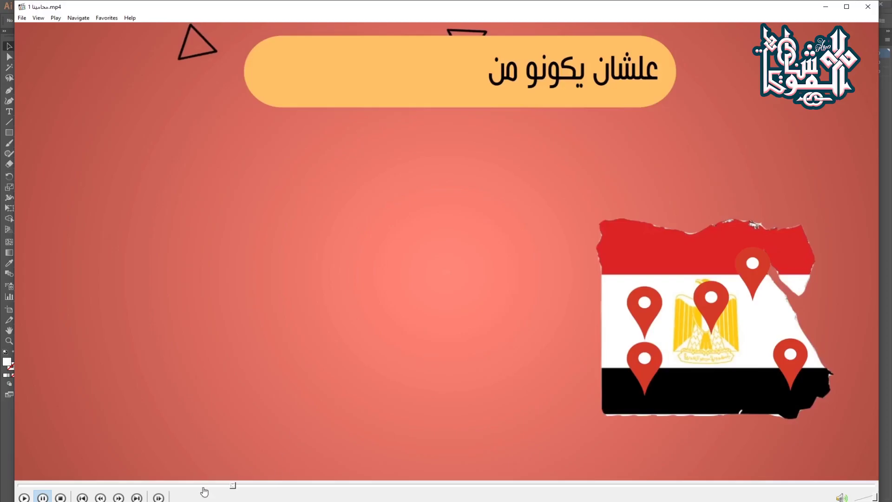
pyautogui.click(181, 485)
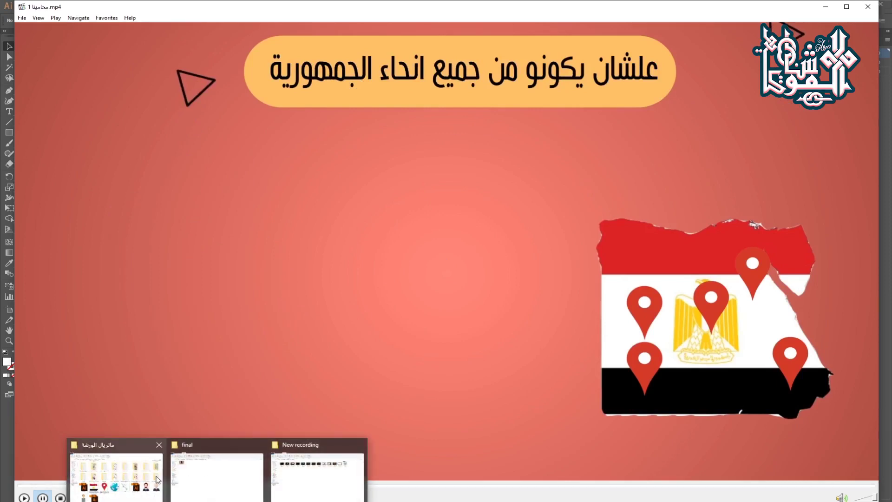
pyautogui.click(145, 483)
pyautogui.click(329, 339)
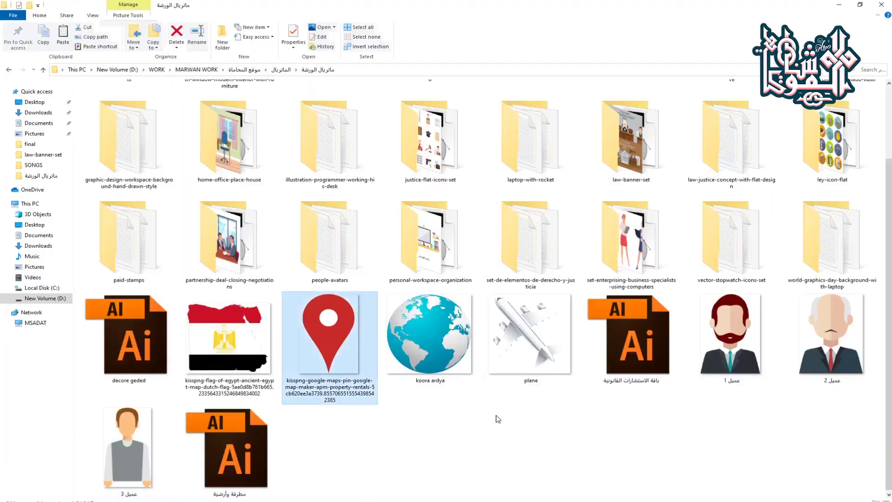
pyautogui.click(420, 439)
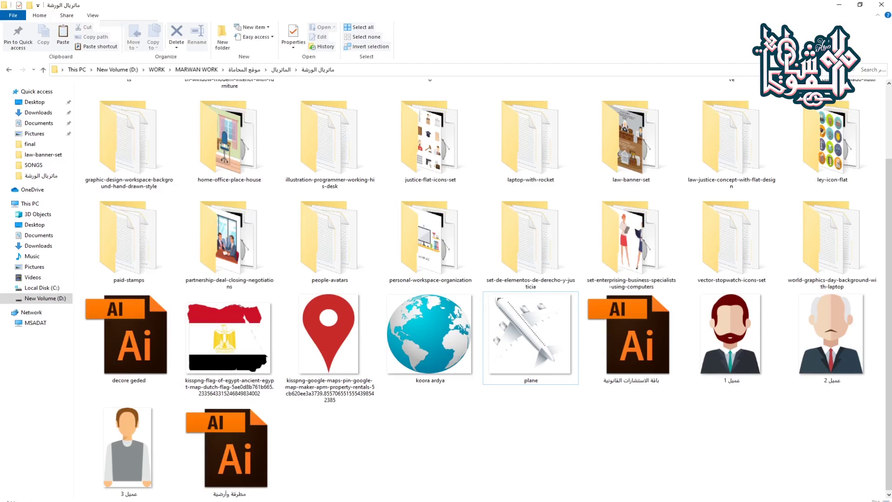
# Step: Play the reference video on to the online legal consultation scene and pause at the wallet icon
pyautogui.hotkey('alt', 'Tab')
pyautogui.click(454, 385)
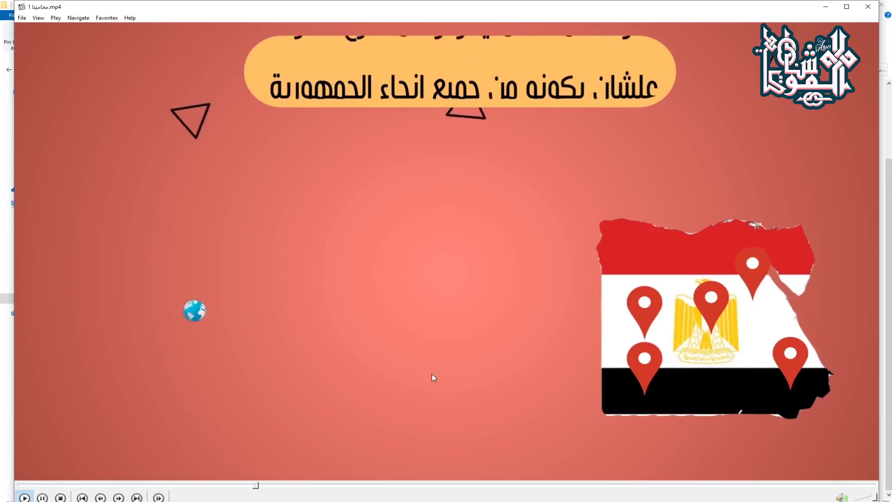
pyautogui.scroll(-6, 431, 374)
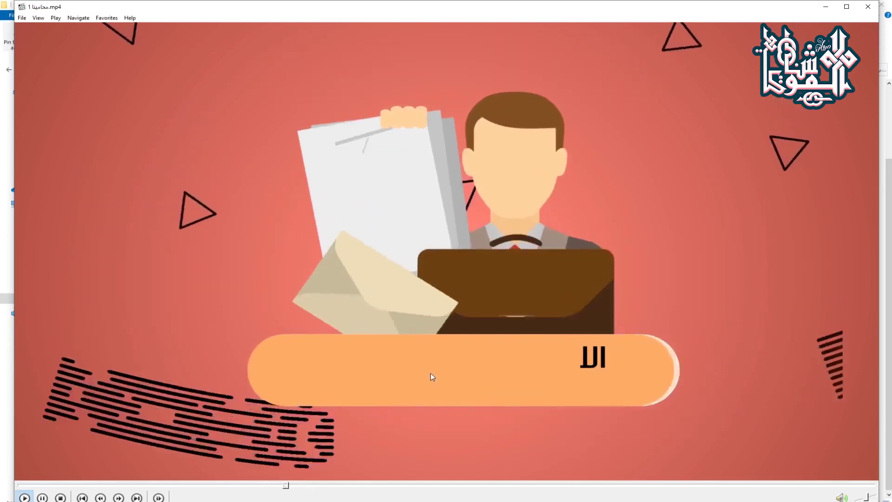
pyautogui.click(403, 324)
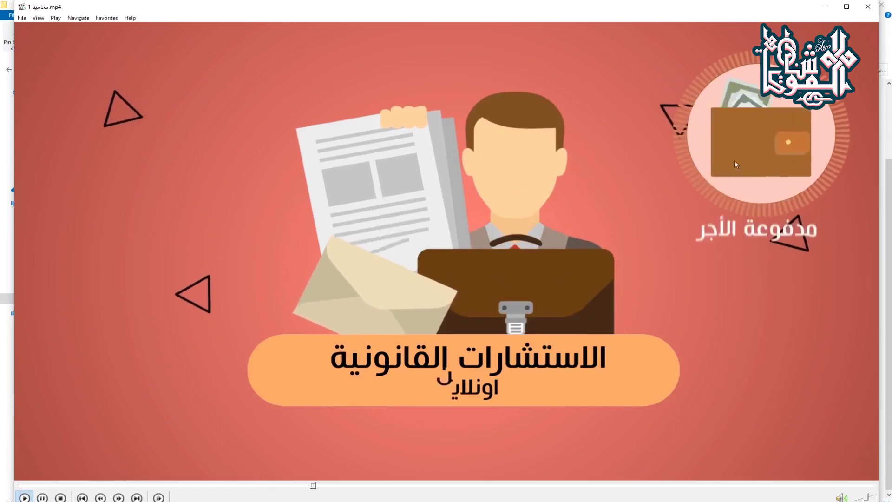
pyautogui.click(763, 138)
# Step: Open the 2968 EPS icon set from the dinheiro-moeda-e-papel folder of the workshop materials in Illustrator
pyautogui.click(217, 501)
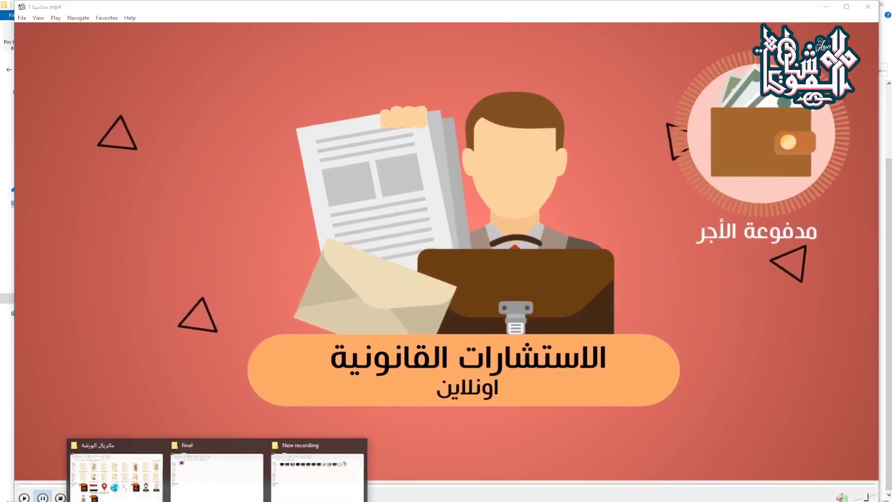
pyautogui.click(139, 483)
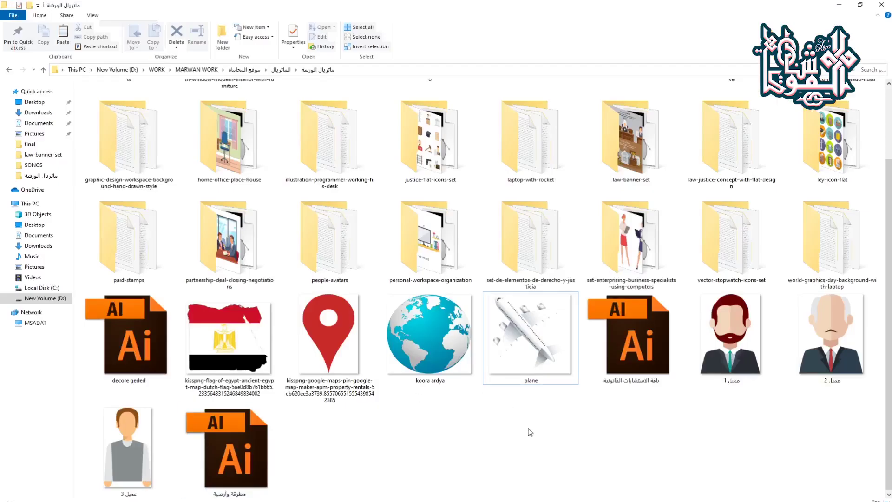
pyautogui.scroll(2, 530, 432)
pyautogui.click(814, 134)
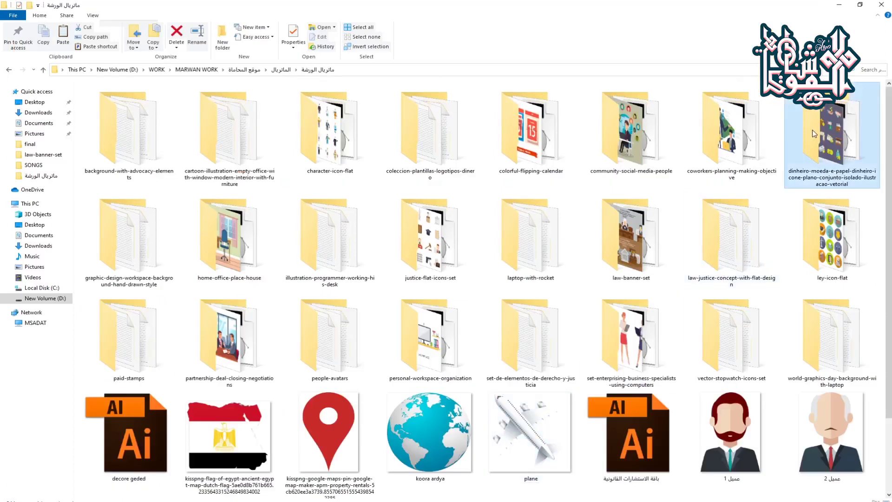
pyautogui.doubleClick(814, 134)
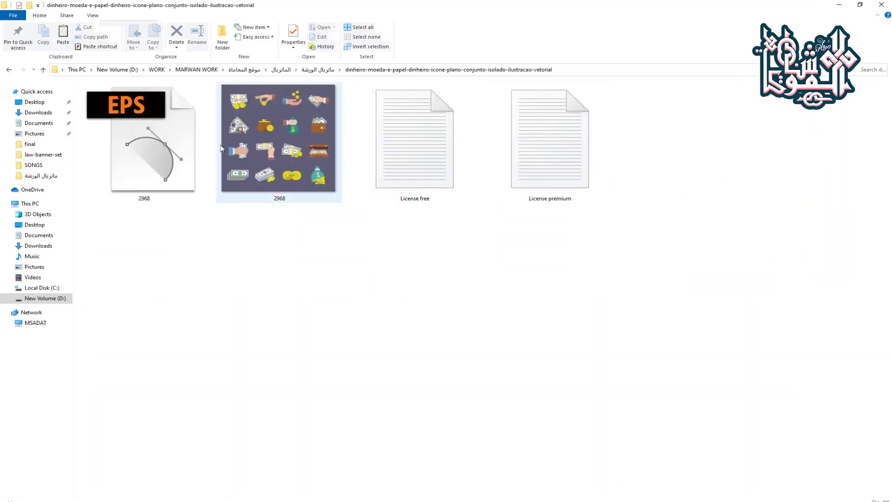
pyautogui.doubleClick(144, 139)
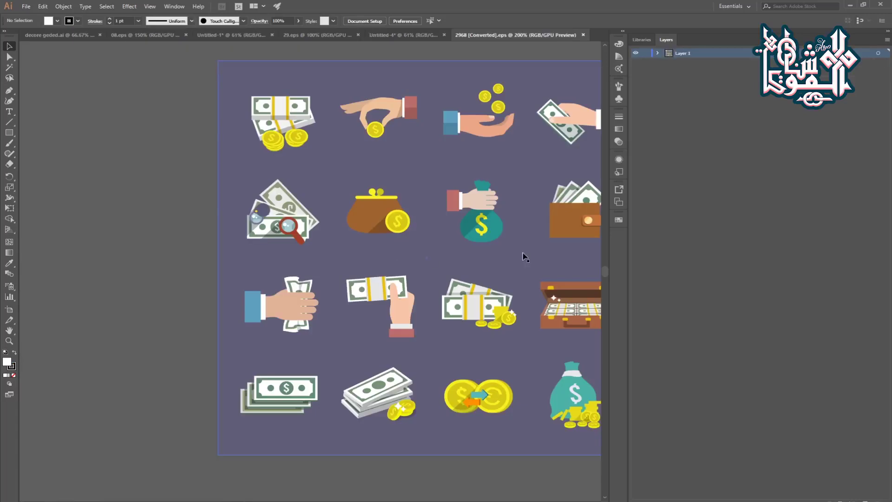
# Step: Copy the brown wallet with banknotes into a new document and enlarge it on the artboard
pyautogui.moveTo(522, 256); pyautogui.dragTo(310, 258)
pyautogui.doubleClick(389, 212)
pyautogui.doubleClick(349, 264)
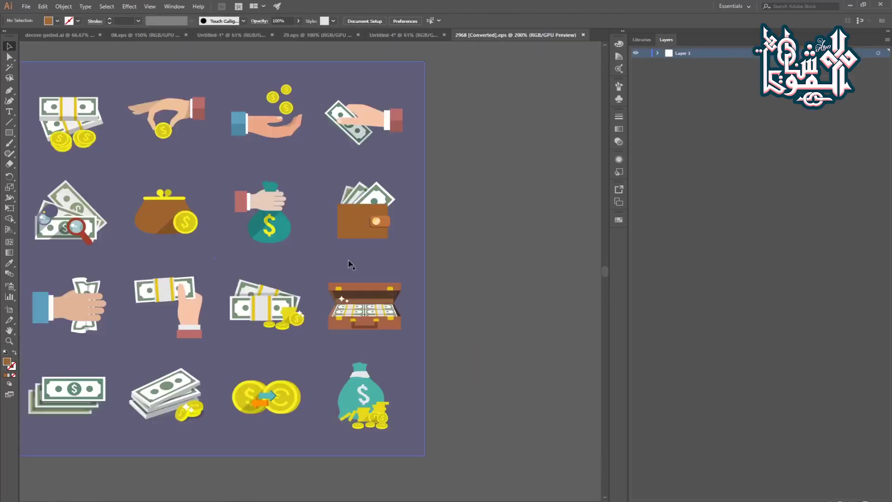
pyautogui.hotkey('ctrl', 'c')
pyautogui.hotkey('ctrl', 'n')
pyautogui.press('Return')
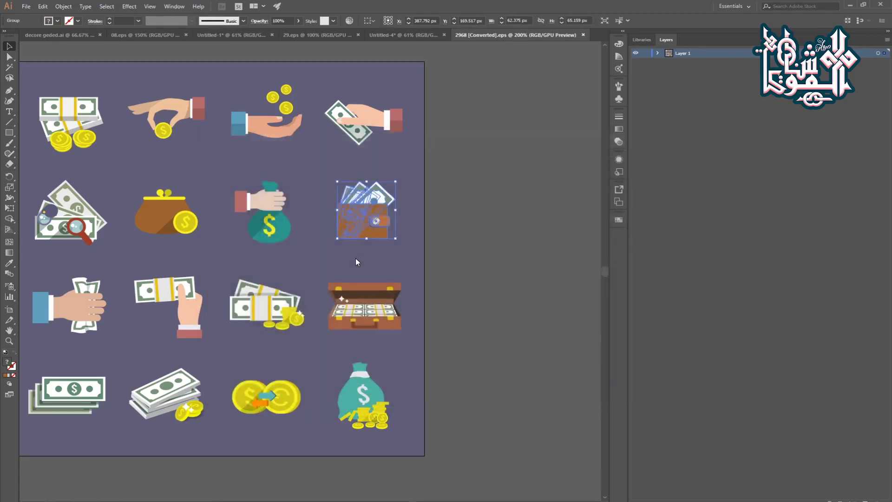
pyautogui.hotkey('ctrl', 'v')
pyautogui.moveTo(319, 279); pyautogui.dragTo(469, 378)
pyautogui.click(470, 378)
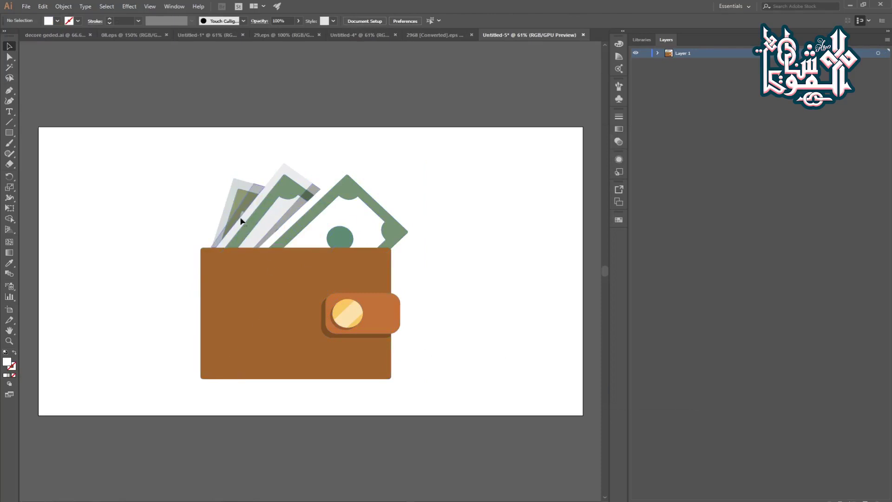
# Step: Cut the front banknote out of the wallet group and paste it in place on a new layer
pyautogui.scroll(1, 205, 232)
pyautogui.doubleClick(315, 324)
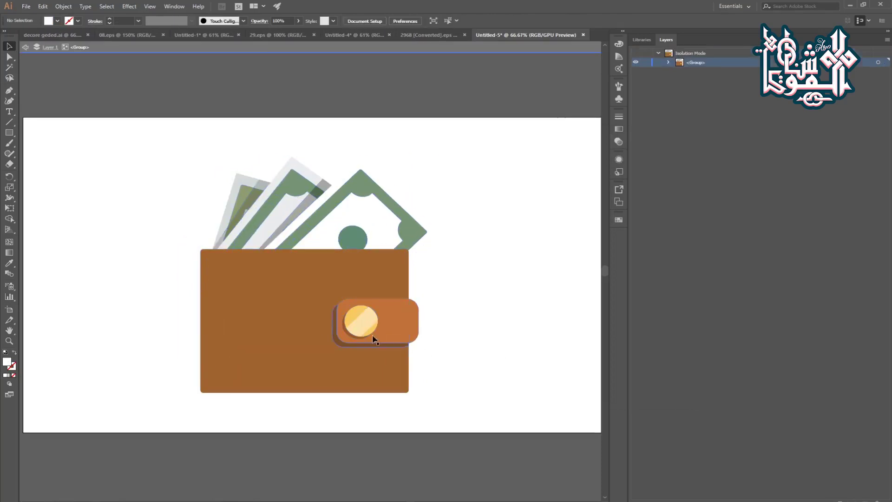
pyautogui.click(330, 239)
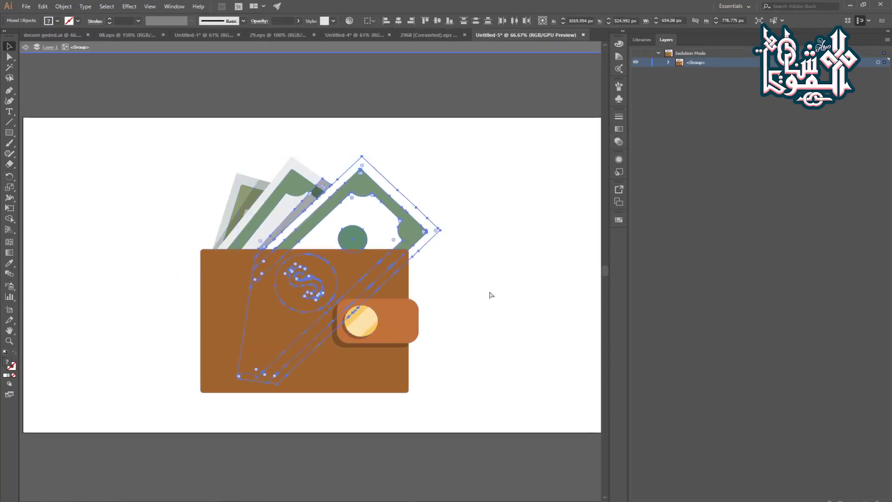
pyautogui.press('Delete')
pyautogui.doubleClick(547, 323)
pyautogui.click(852, 500)
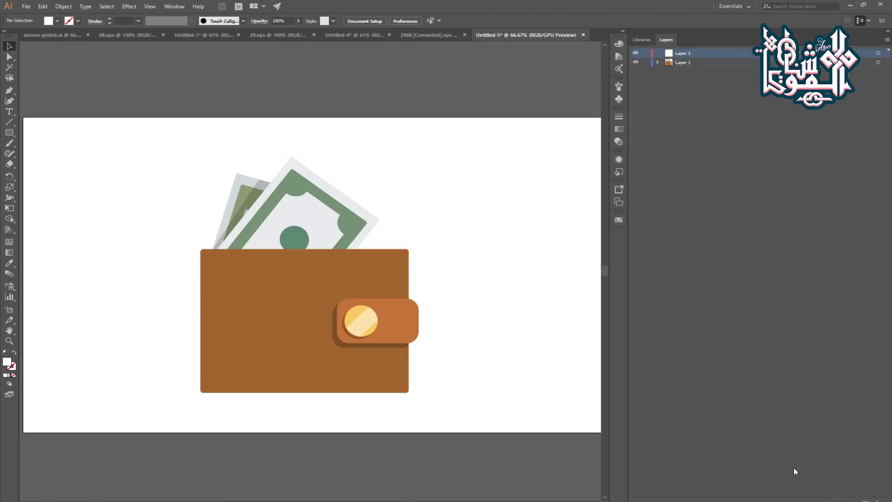
pyautogui.hotkey('ctrl', 'f')
pyautogui.click(517, 298)
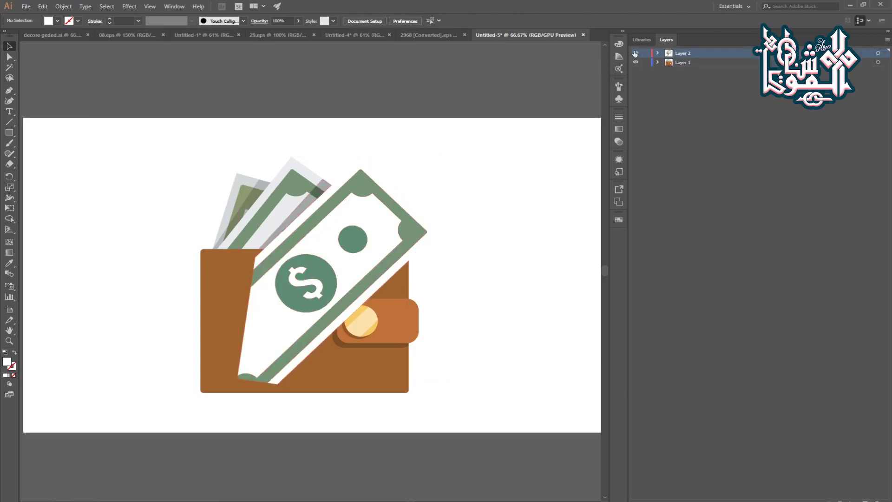
# Step: Hide the front banknote's layer and move the middle banknote from the wallet group onto its own new layer in place
pyautogui.click(636, 54)
pyautogui.click(260, 216)
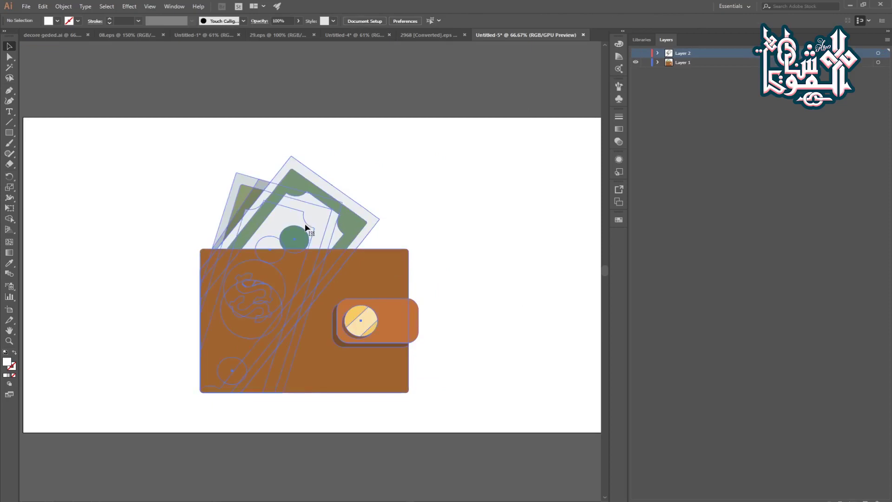
pyautogui.doubleClick(261, 217)
pyautogui.click(275, 218)
pyautogui.keyDown('shift'); pyautogui.click(251, 204); pyautogui.keyUp('shift')
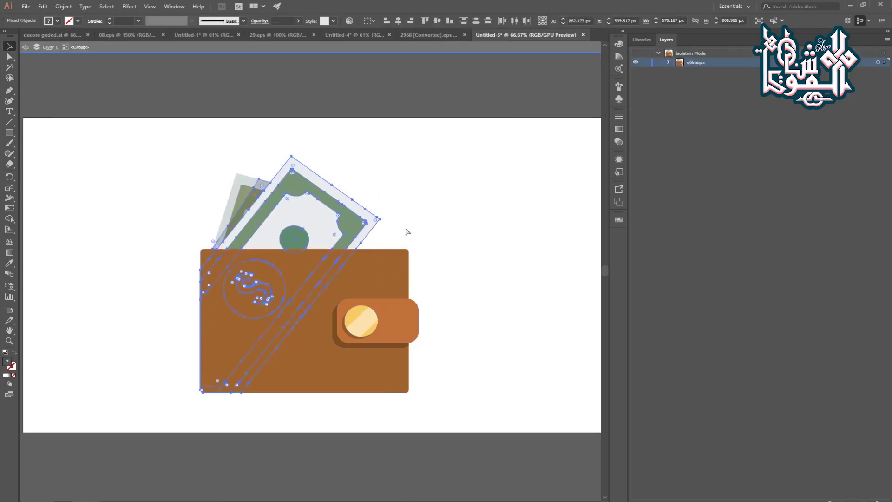
pyautogui.hotkey('ctrl', 'x')
pyautogui.doubleClick(472, 242)
pyautogui.click(858, 499)
pyautogui.hotkey('ctrl', 'v')
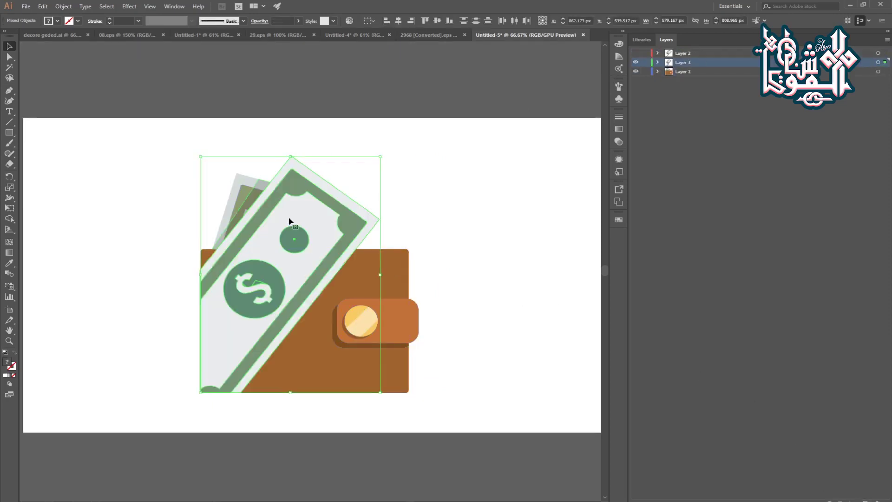
# Step: Cut the rear banknote out of the wallet group and paste it in place on a new layer above the wallet
pyautogui.click(238, 198)
pyautogui.doubleClick(237, 197)
pyautogui.click(237, 197)
pyautogui.hotkey('ctrl', 'x')
pyautogui.doubleClick(455, 243)
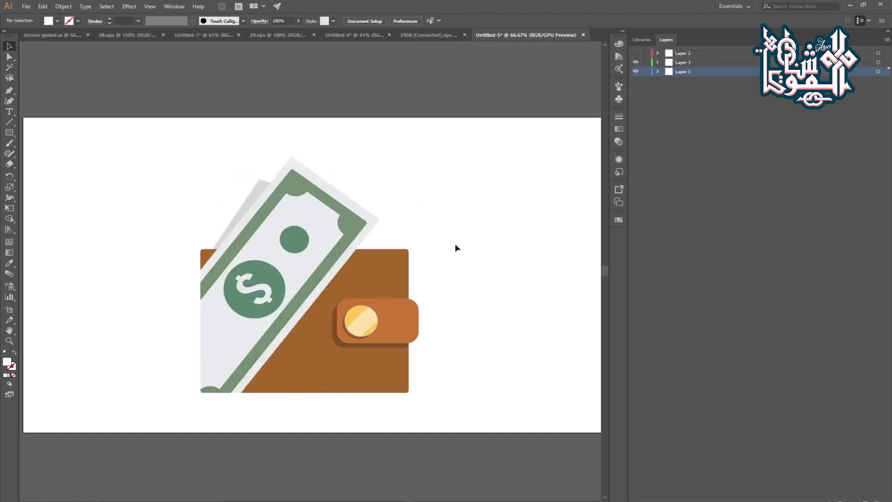
pyautogui.click(864, 500)
pyautogui.hotkey('ctrl', 'f')
# Step: Move the three banknote layers beneath the wallet layer and show the hidden front banknote layer
pyautogui.keyDown('shift'); pyautogui.click(682, 54); pyautogui.keyUp('shift')
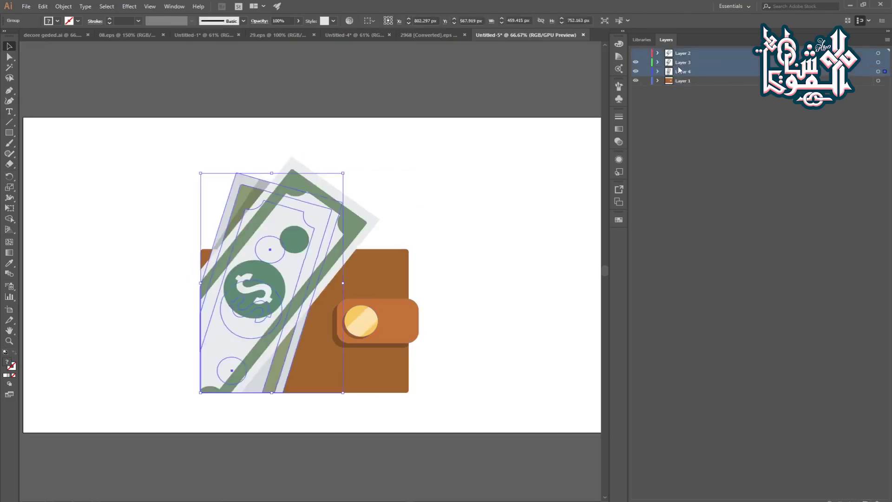
pyautogui.moveTo(678, 66); pyautogui.dragTo(673, 96)
pyautogui.click(636, 62)
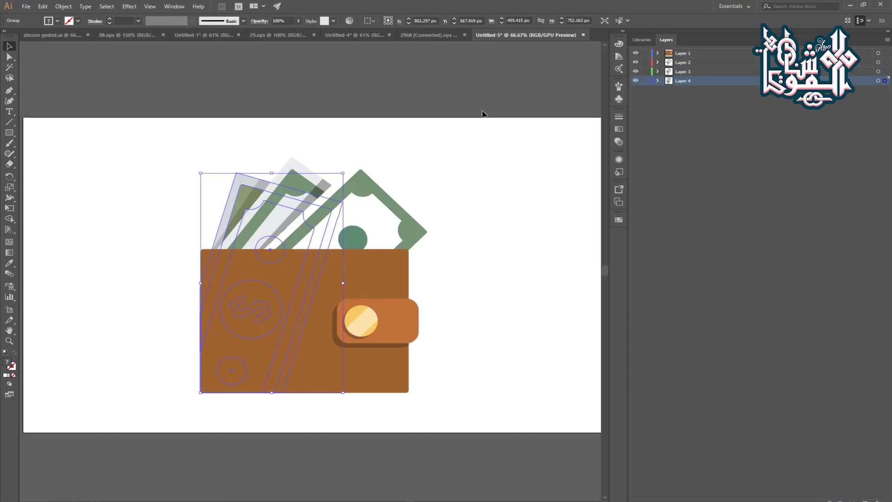
pyautogui.click(483, 113)
# Step: Move the wallet's clasp, with its button and shadows, from the wallet group onto a new layer above it in place
pyautogui.doubleClick(387, 327)
pyautogui.click(355, 338)
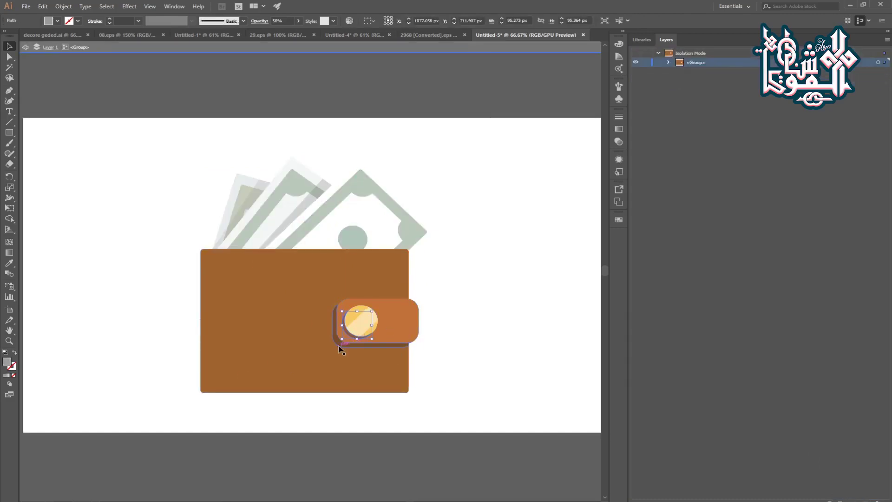
pyautogui.keyDown('shift'); pyautogui.click(393, 344); pyautogui.keyUp('shift')
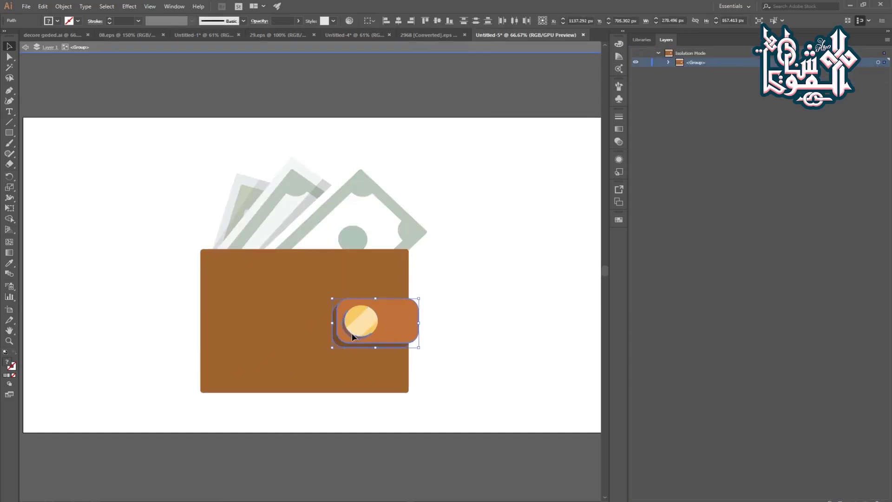
pyautogui.hotkey('ctrl', 'x')
pyautogui.hotkey('ctrl', 'f')
pyautogui.hotkey('ctrl', 'x')
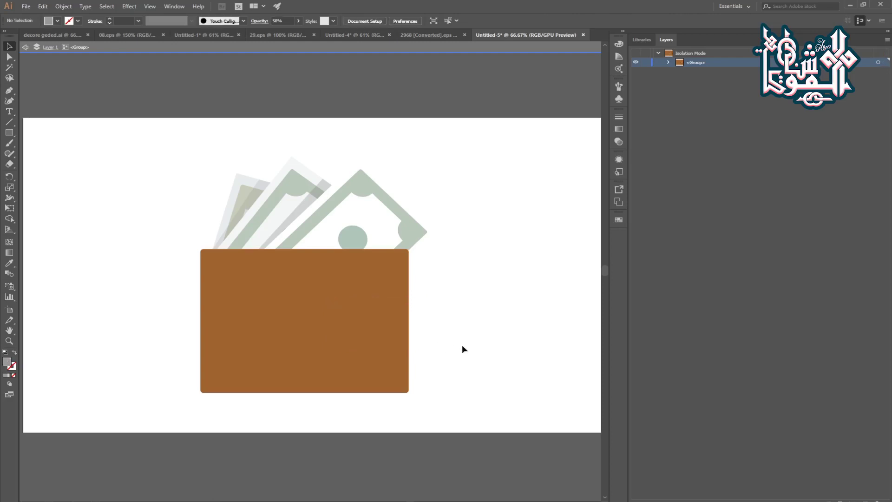
pyautogui.doubleClick(461, 345)
pyautogui.hotkey('ctrl', 'l')
pyautogui.hotkey('ctrl', 'f')
pyautogui.click(466, 328)
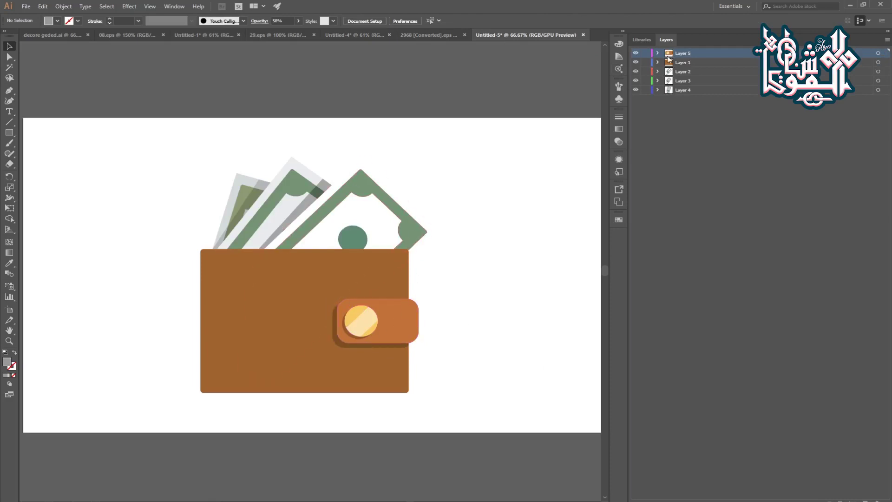
# Step: Rename the clasp layer "قفل المحفظة" and the wallet body layer "المحفظة"
pyautogui.doubleClick(681, 53)
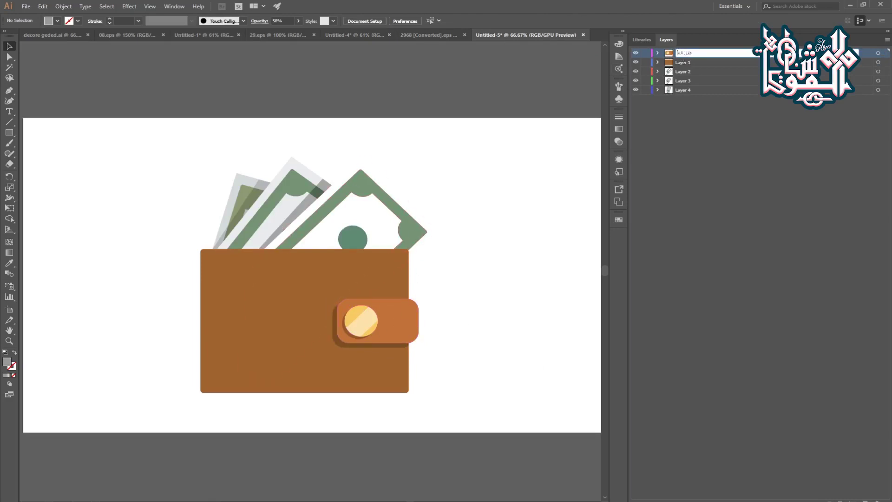
pyautogui.press('Return')
pyautogui.doubleClick(681, 62)
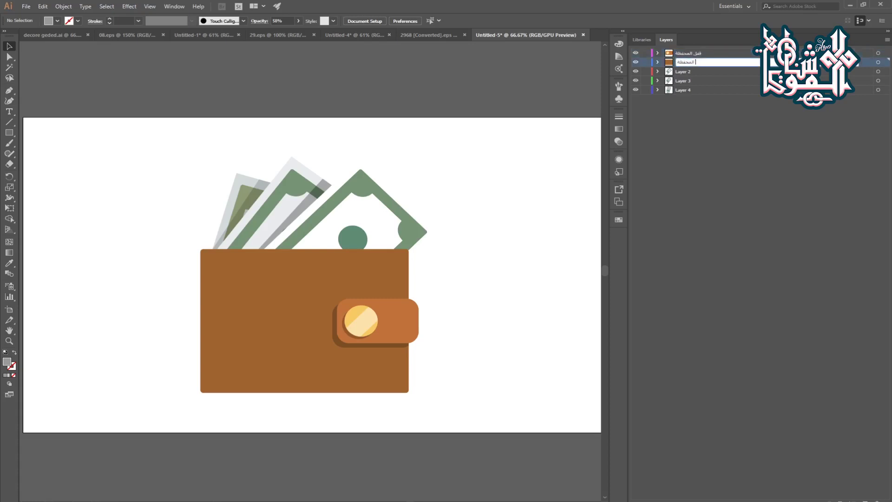
pyautogui.press('Return')
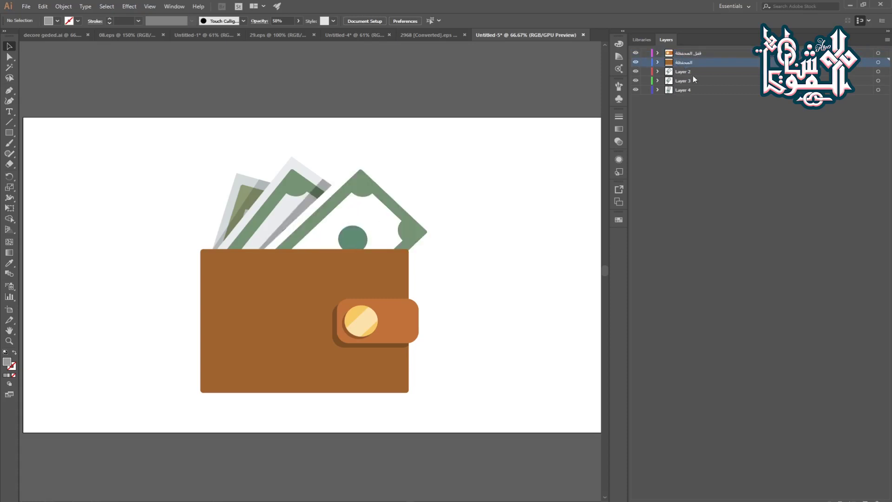
# Step: Rename the banknote layers from front to back "ورقة 1", "ورقة 2" and "ورقة 3"
pyautogui.doubleClick(684, 70)
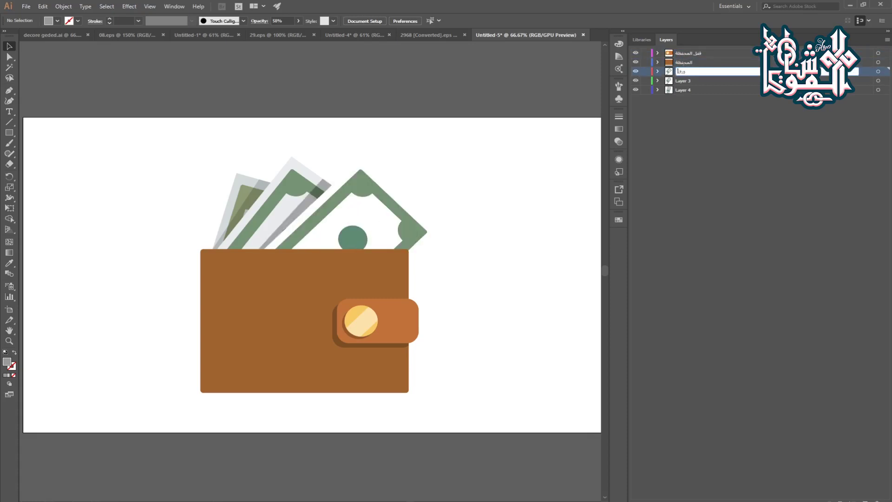
pyautogui.press('Return')
pyautogui.doubleClick(676, 81)
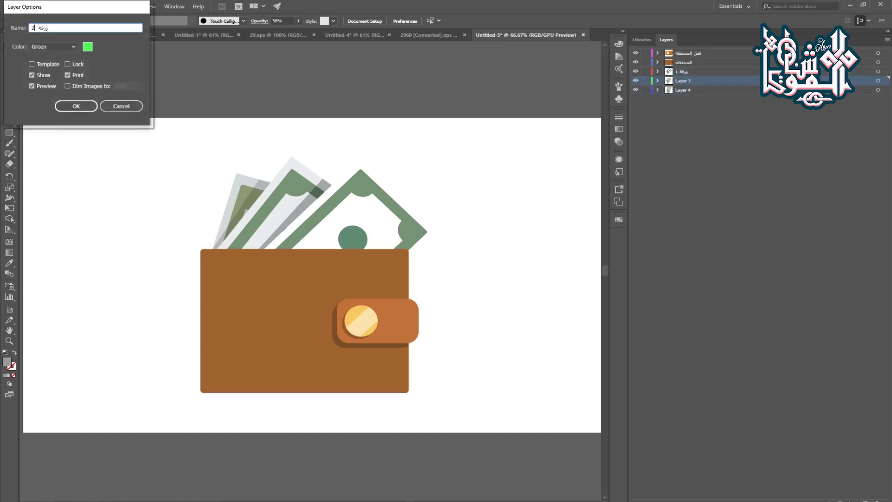
pyautogui.write('ورقة 2')
pyautogui.press('Return')
pyautogui.doubleClick(684, 87)
pyautogui.write('ورقة 3')
pyautogui.press('Return')
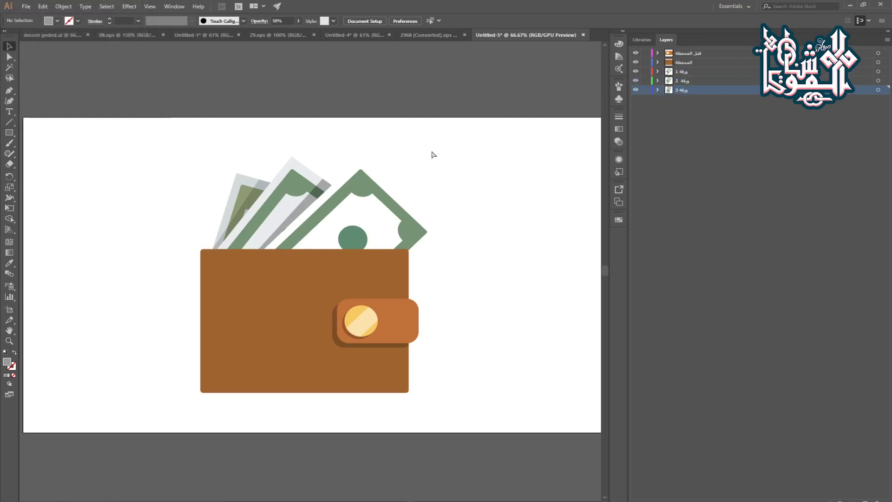
# Step: Enlarge the whole wallet and banknotes artwork proportionally about its centre so it fills more of the artboard's height
pyautogui.hotkey('ctrl', 'a')
pyautogui.moveTo(441, 157); pyautogui.dragTo(514, 140)
pyautogui.click(517, 213)
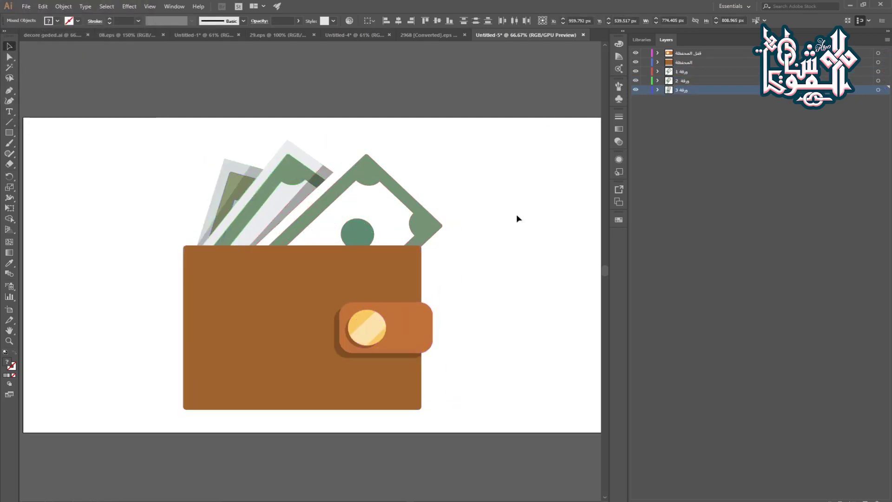
# Step: Save the document in the materials folder as an Adobe Illustrator file named "محفظة فلوس"
pyautogui.hotkey('ctrl', 's')
pyautogui.write('محفظة فلوس')
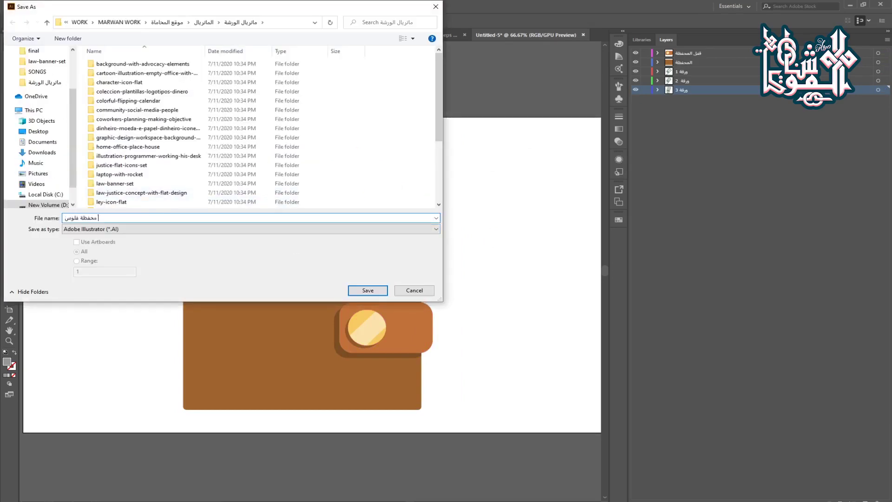
pyautogui.press('Return')
pyautogui.press('Return')
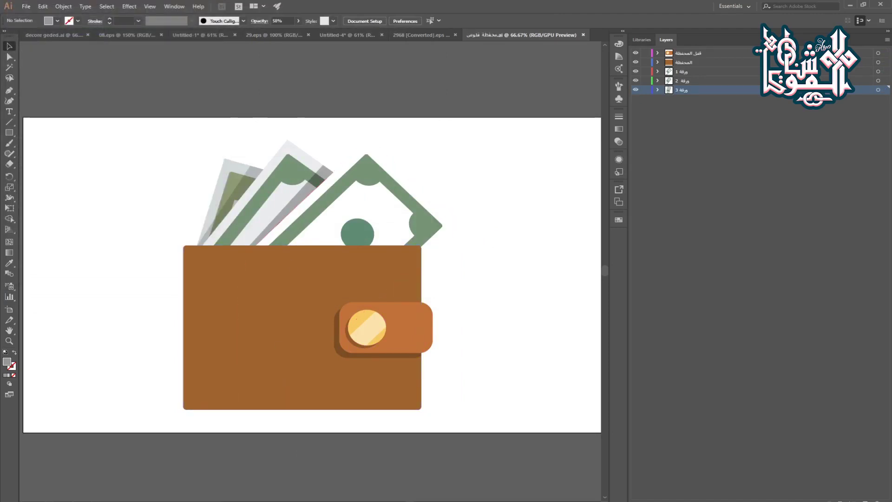
# Step: Switch to the reference video and play it through the scene with the man at the desk and the stopwatch
pyautogui.hotkey('alt', 'Tab')
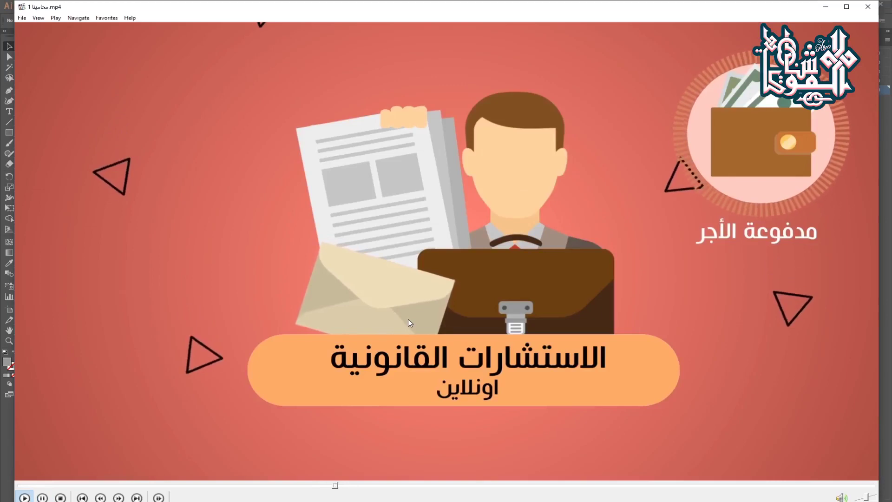
pyautogui.press('space')
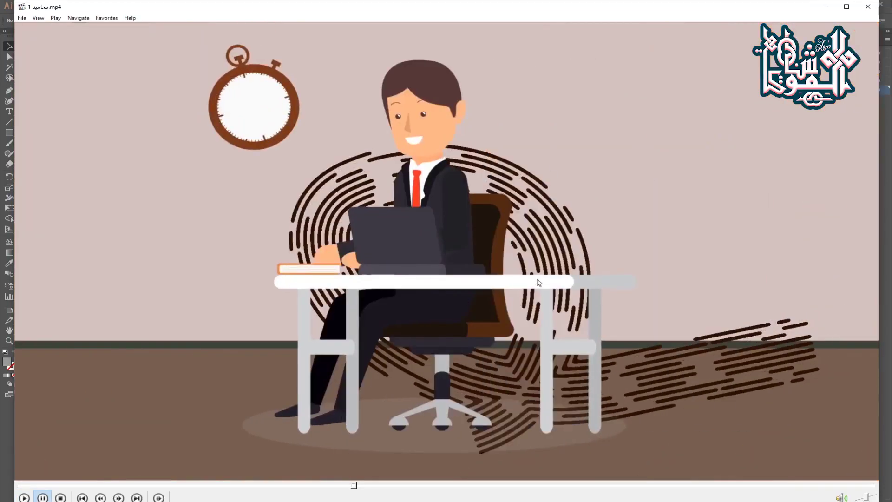
pyautogui.press('space')
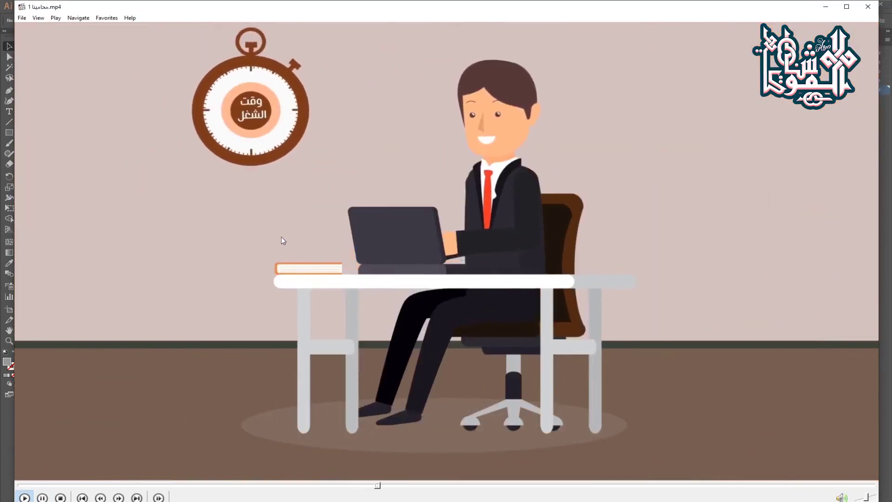
pyautogui.press('space')
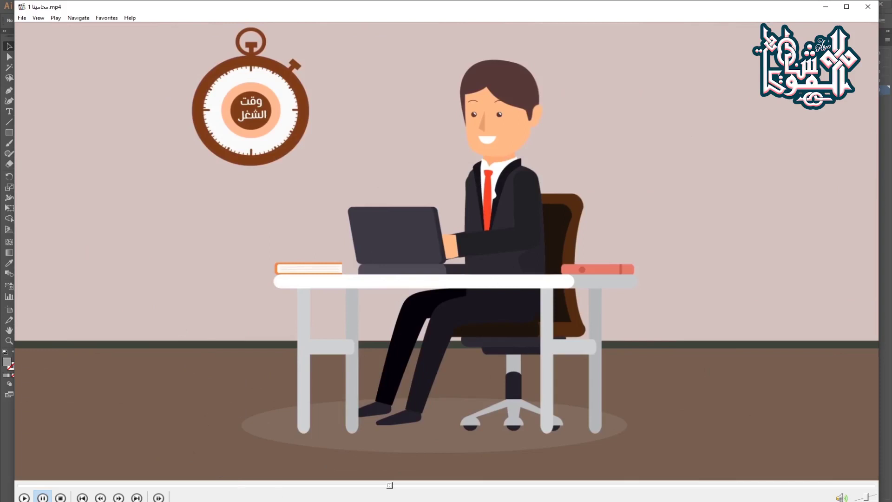
# Step: Open the 50715 illustration from the community-social-media-people folder and close the older documents, discarding the changes to Untitled-4
pyautogui.moveTo(136, 498)
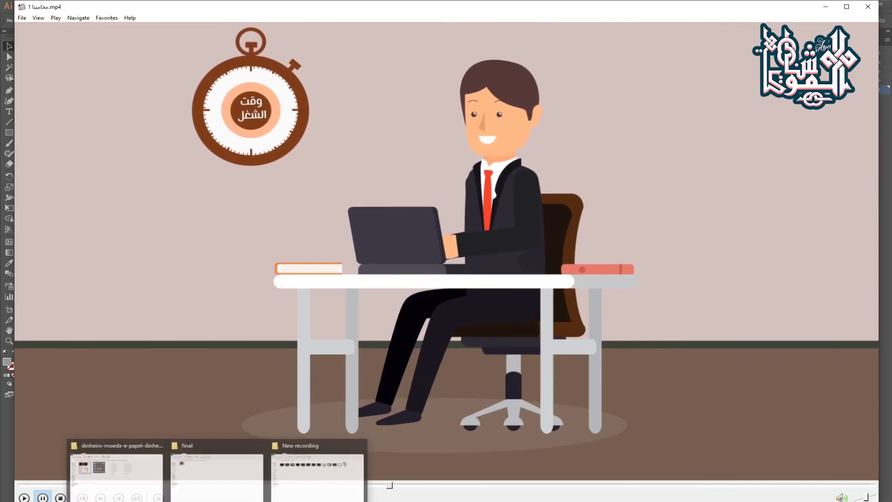
pyautogui.click(138, 482)
pyautogui.hotkey('alt', 'Up')
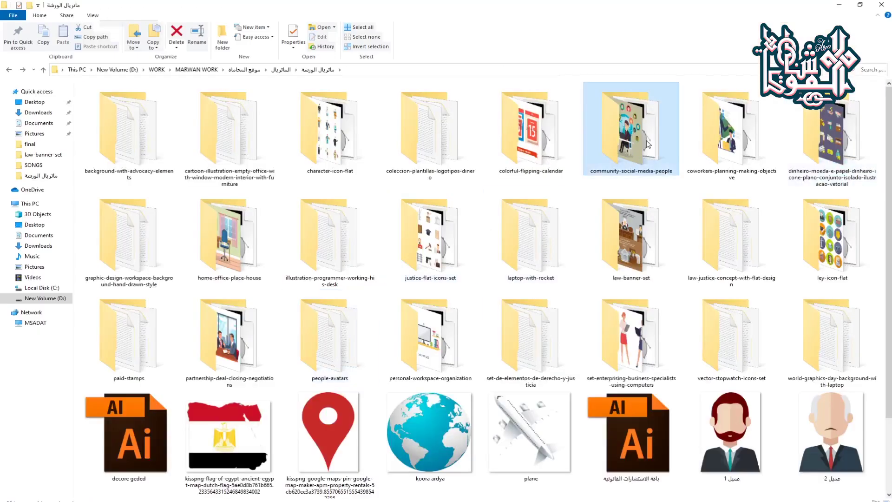
pyautogui.doubleClick(648, 144)
pyautogui.doubleClick(158, 156)
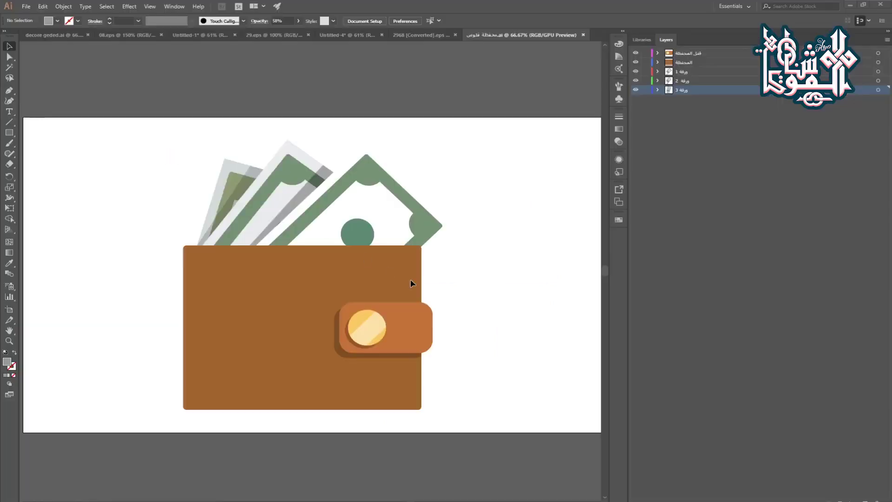
pyautogui.click(484, 272)
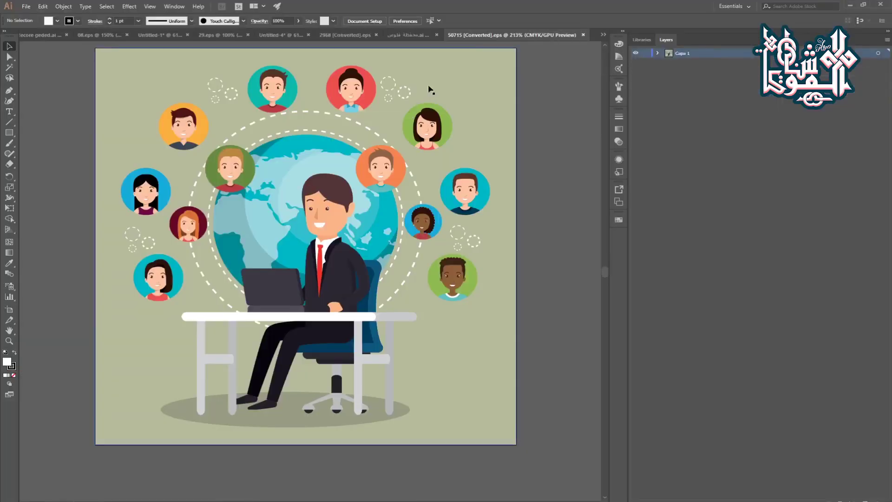
pyautogui.click(436, 35)
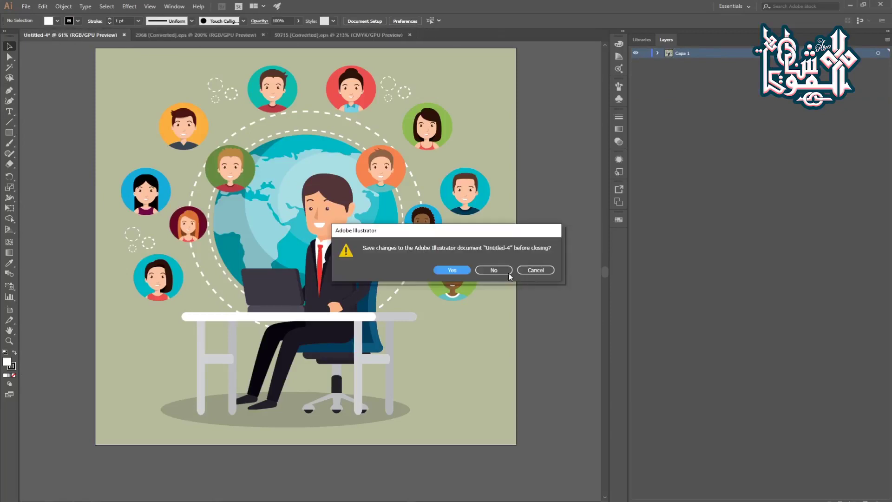
pyautogui.click(494, 270)
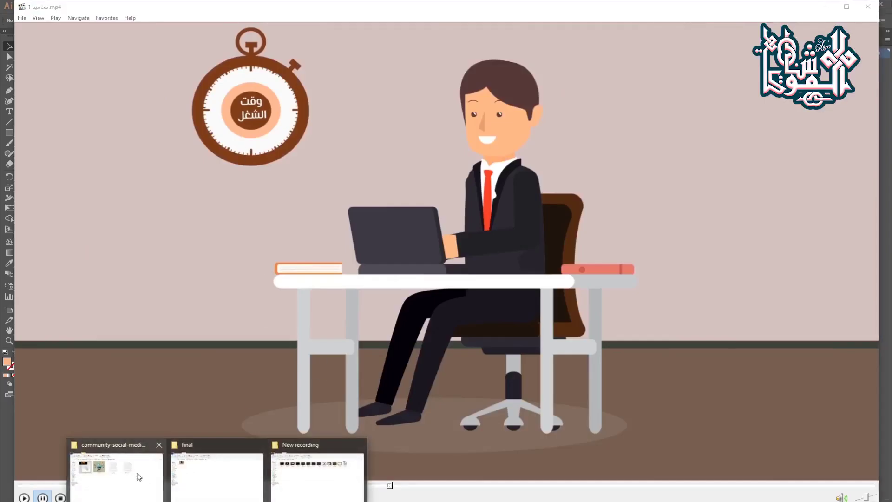
# Step: Open the 766062 EPS artwork from the vector-stopwatch-icons-set folder, accepting the default substitute for its missing font
pyautogui.click(120, 472)
pyautogui.press('BackSpace')
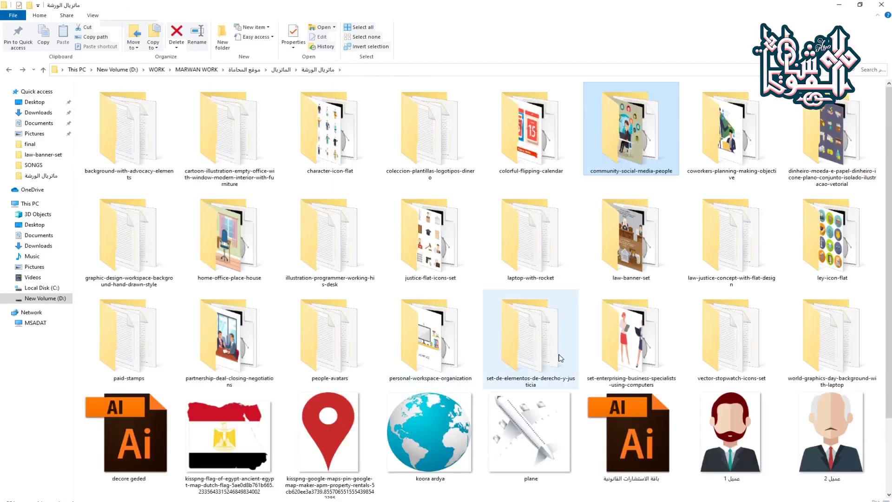
pyautogui.scroll(-2, 539, 358)
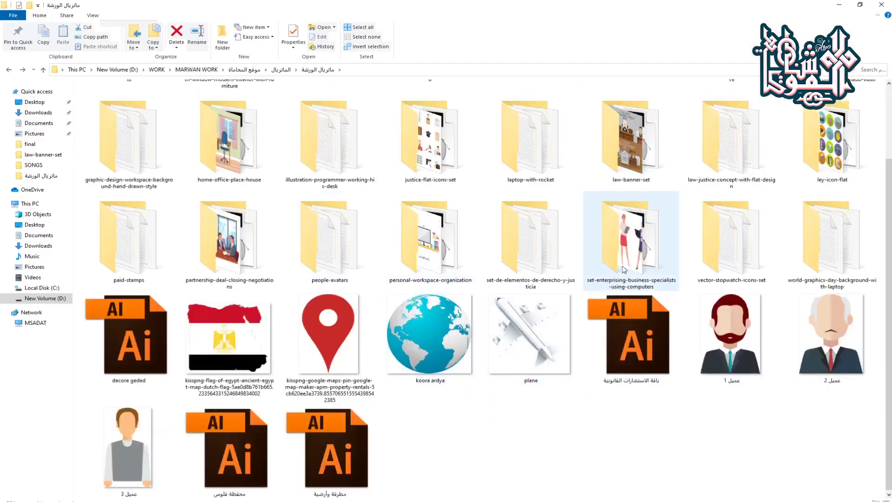
pyautogui.doubleClick(707, 237)
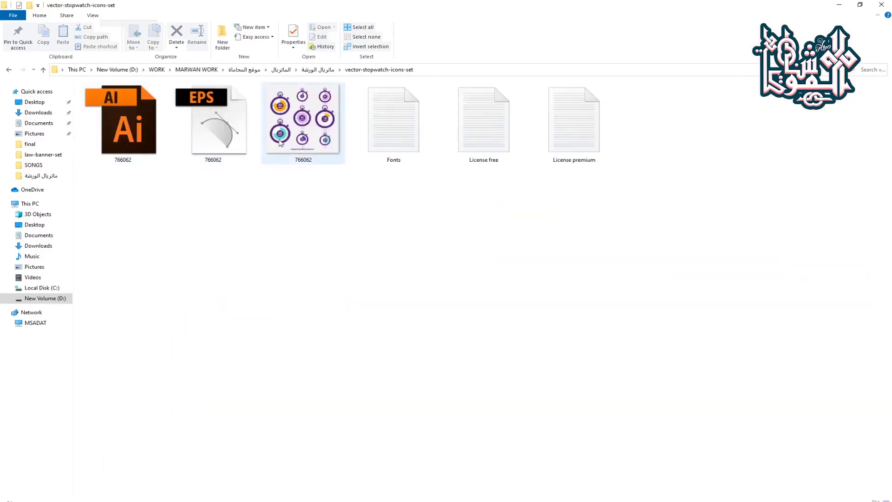
pyautogui.click(223, 131)
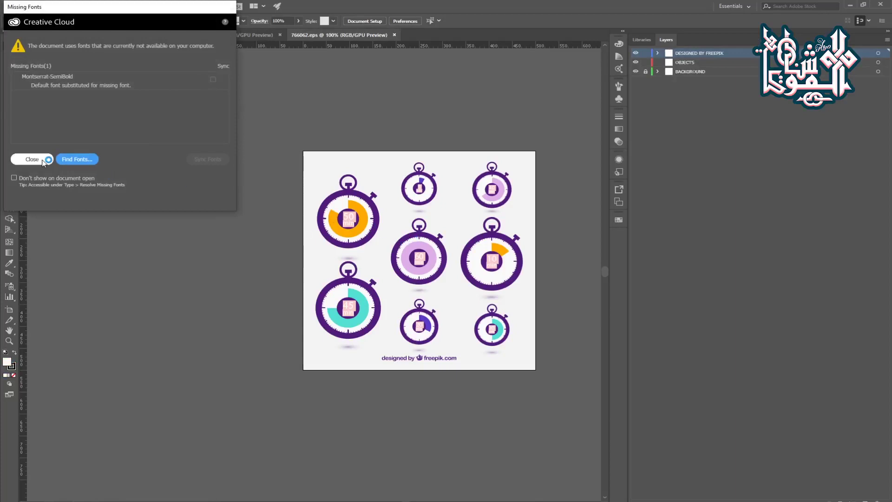
pyautogui.click(42, 160)
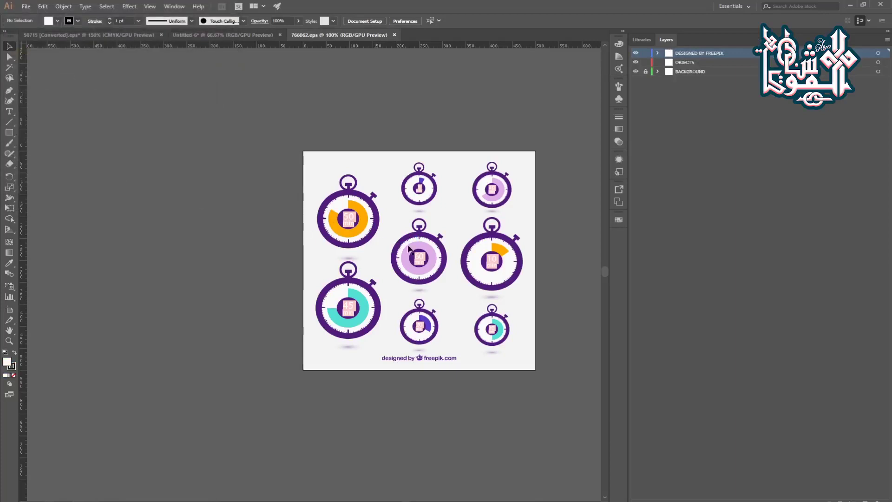
# Step: Copy the 60 min stopwatch without its ground shadow into the Untitled-6 desk scene
pyautogui.scroll(2, 424, 247)
pyautogui.click(436, 267)
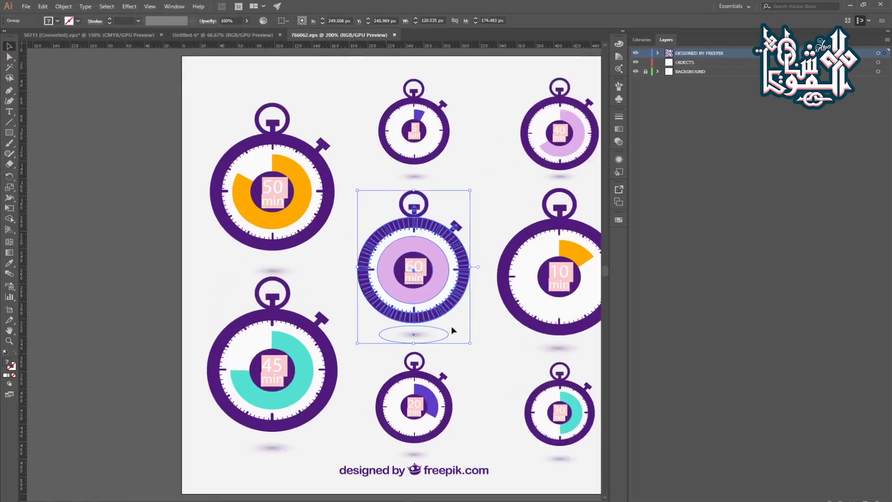
pyautogui.doubleClick(443, 278)
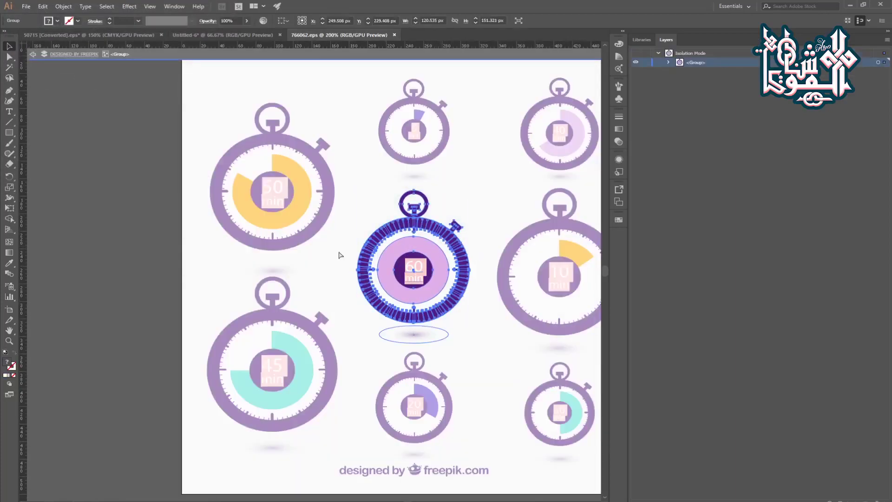
pyautogui.click(222, 37)
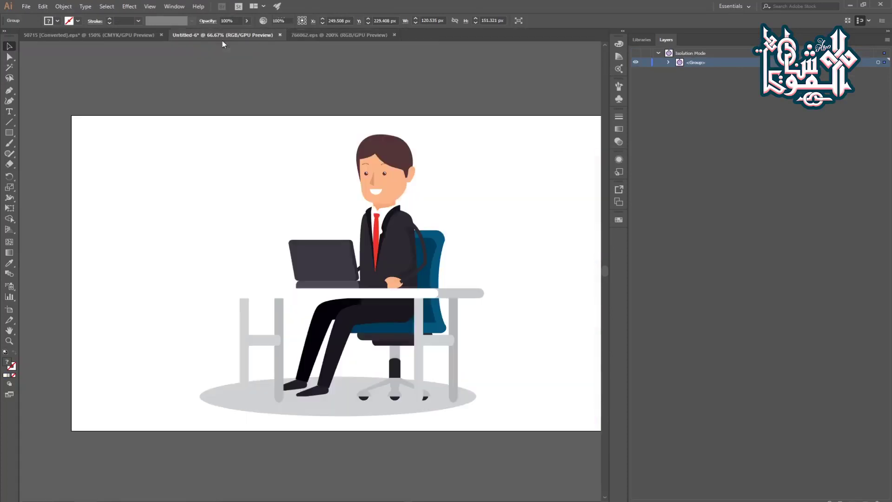
pyautogui.hotkey('ctrl', 'v')
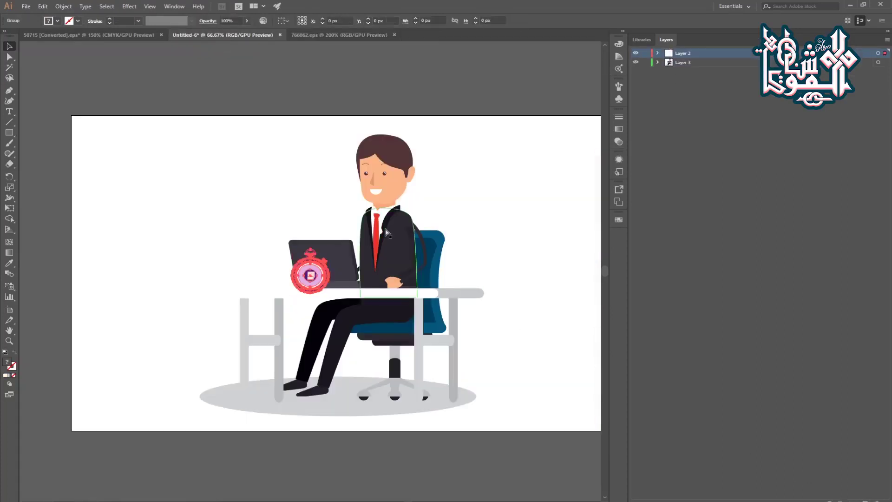
# Step: Enlarge the pasted stopwatch to about twice its size and place it near the artboard's upper-left corner, beside the man's head
pyautogui.moveTo(290, 248); pyautogui.dragTo(272, 225)
pyautogui.moveTo(310, 274); pyautogui.dragTo(202, 152)
pyautogui.click(275, 206)
pyautogui.moveTo(147, 209); pyautogui.dragTo(221, 165)
pyautogui.click(286, 195)
pyautogui.scroll(-2, 278, 201)
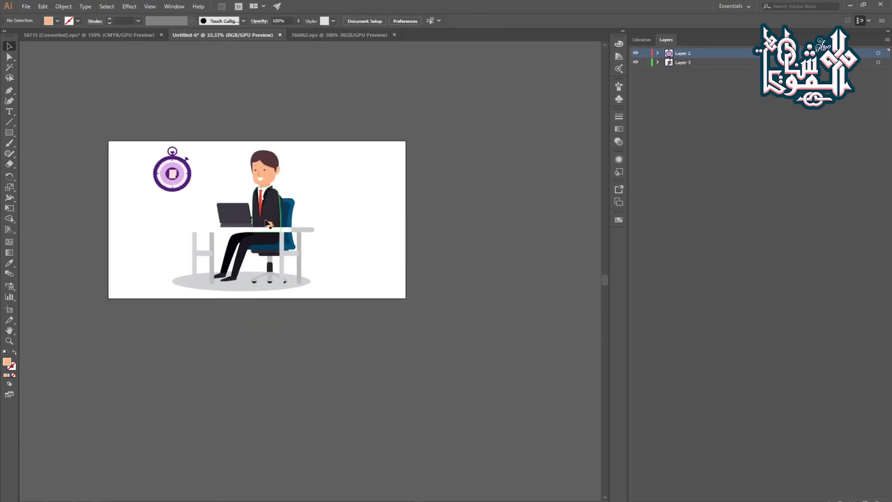
pyautogui.hotkey('ctrl', '+')
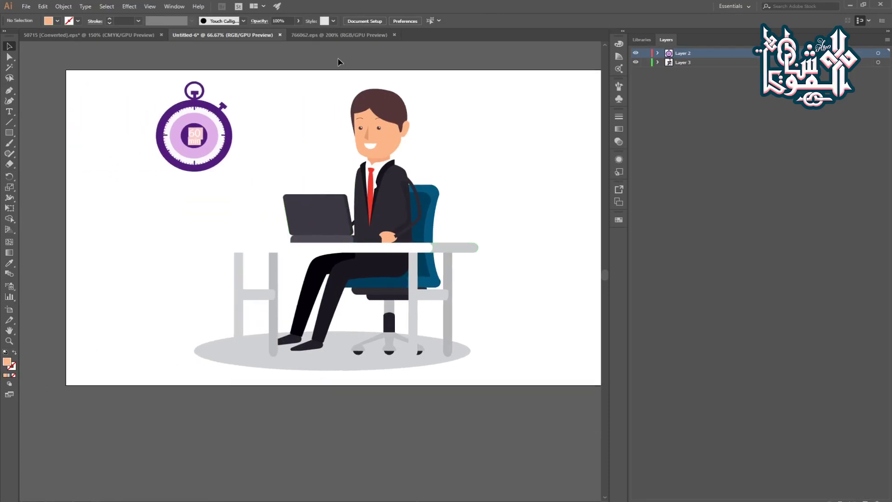
# Step: Check the desk scene in the reference video and open the "el daf3" artwork from the materials folder
pyautogui.click(309, 36)
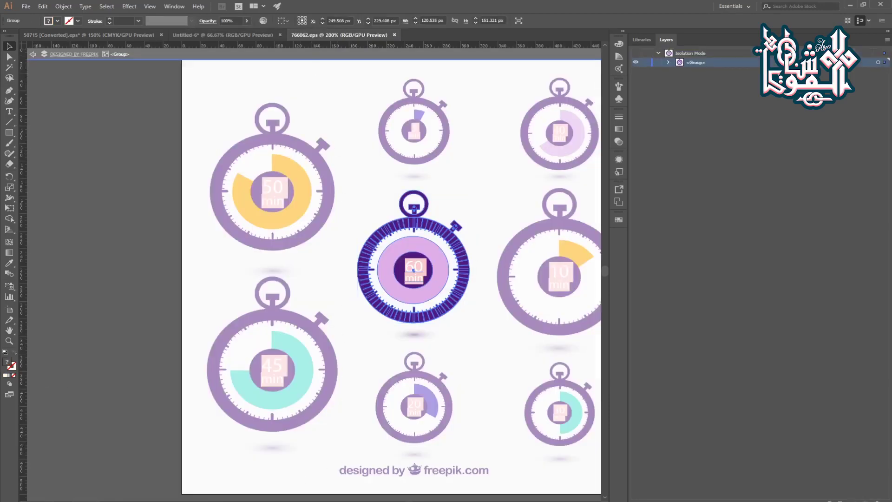
pyautogui.hotkey('alt', 'Tab')
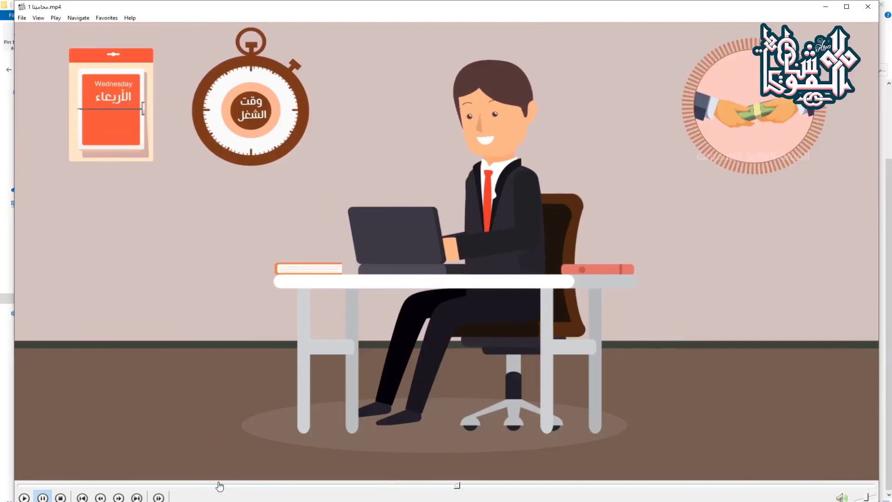
pyautogui.moveTo(215, 499)
pyautogui.click(139, 473)
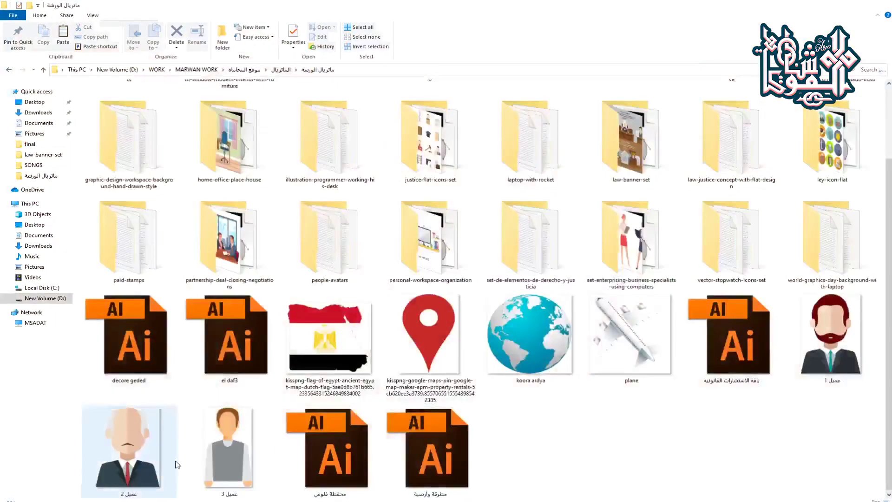
pyautogui.doubleClick(226, 345)
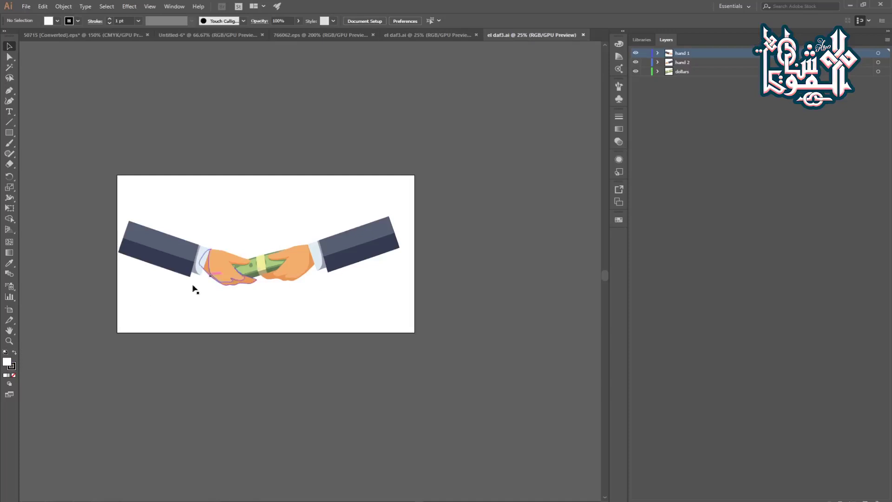
# Step: Select all the hands and dollars artwork to examine its paths, and clear the selection
pyautogui.hotkey('ctrl', 'a')
pyautogui.press('a')
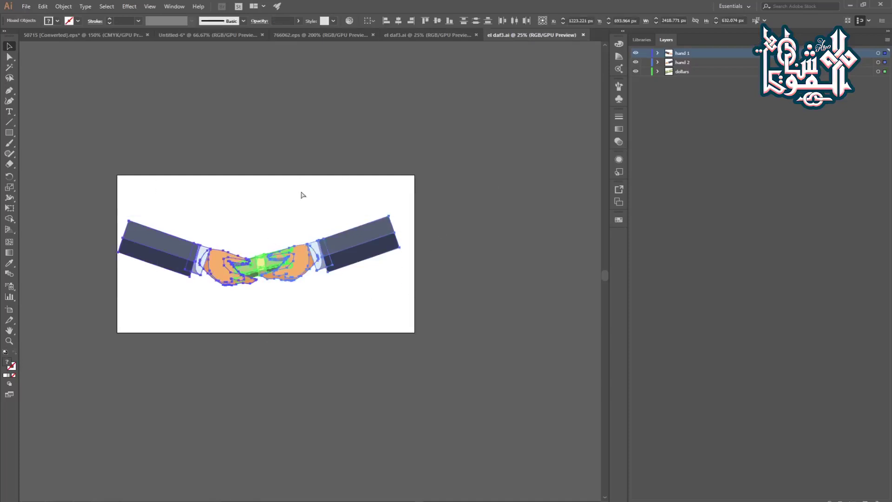
pyautogui.press('v')
pyautogui.click(272, 404)
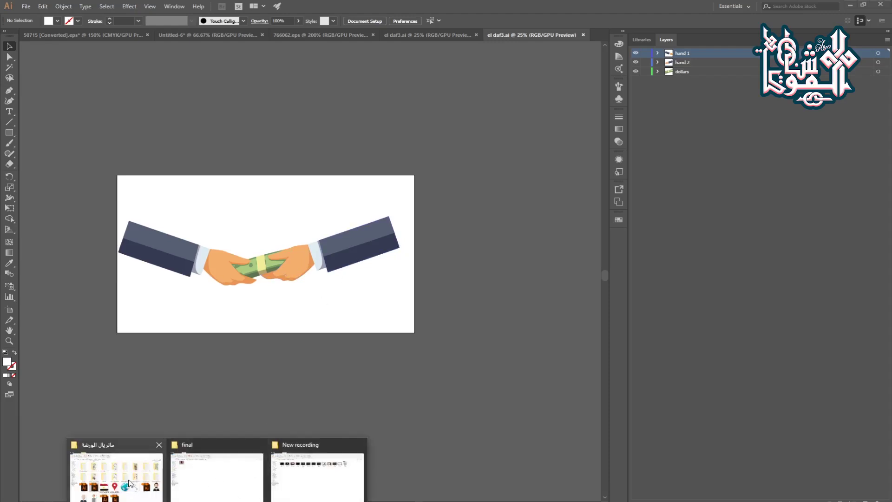
# Step: Open the flipping calendar EPS artwork from the colorful-flipping-calendar folder
pyautogui.click(266, 457)
pyautogui.click(539, 425)
pyautogui.scroll(2, 501, 407)
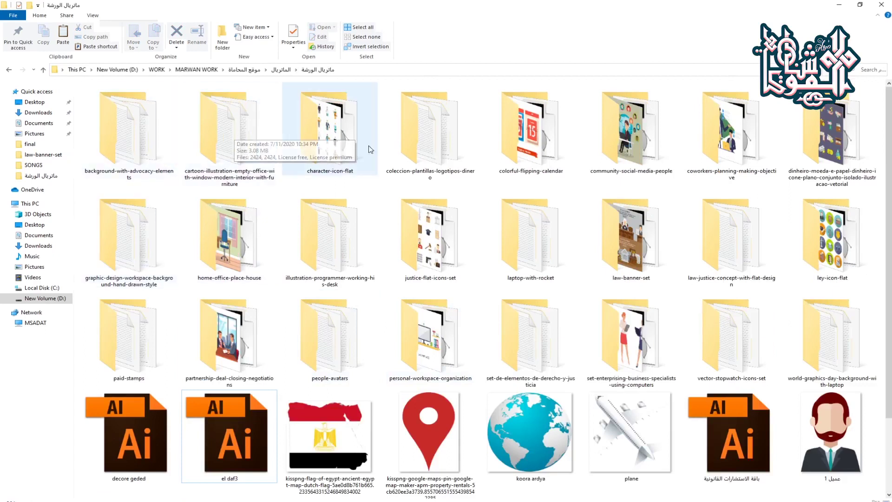
pyautogui.doubleClick(531, 137)
pyautogui.doubleClick(140, 132)
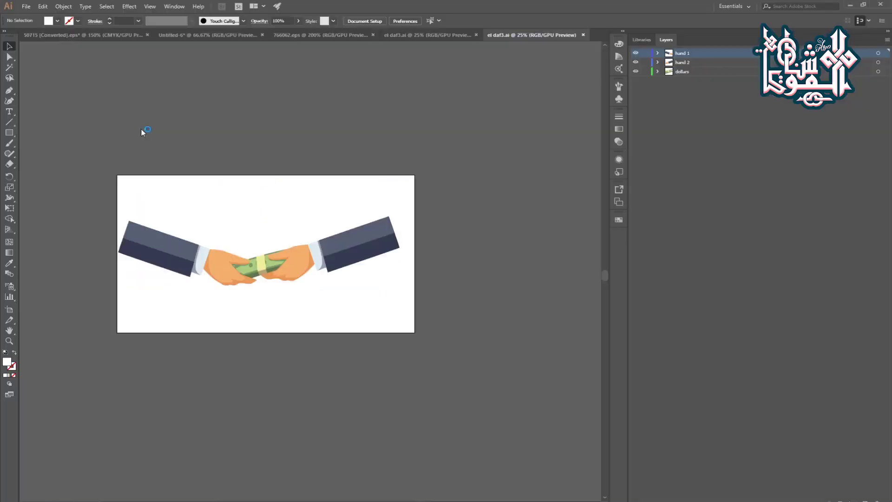
pyautogui.click(495, 274)
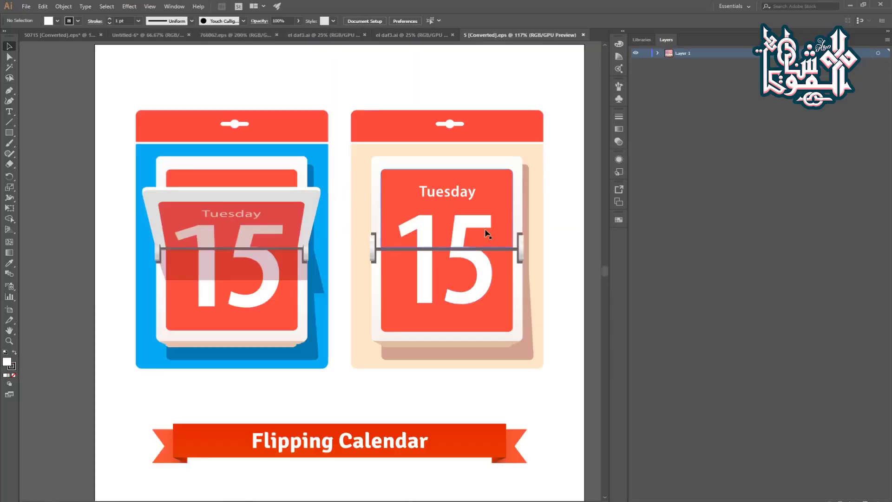
# Step: Copy the calendar with the beige backing into a new document and enlarge it to fill most of the artboard's height
pyautogui.doubleClick(494, 279)
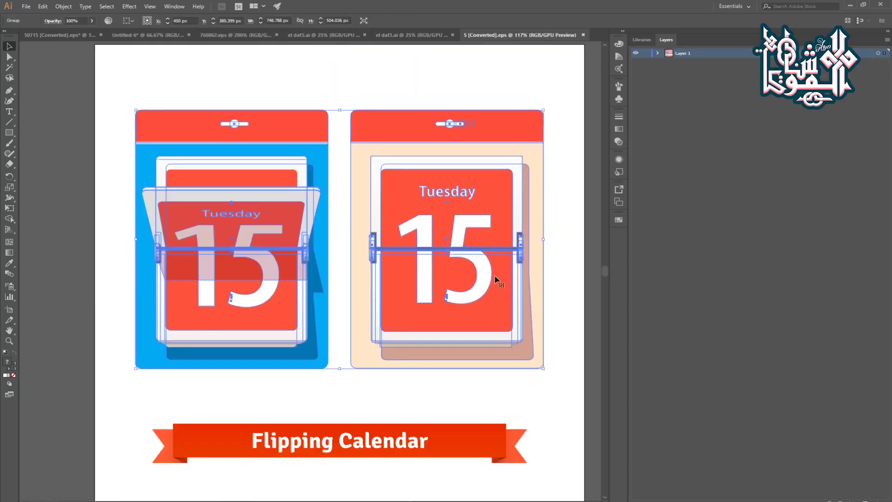
pyautogui.moveTo(381, 380); pyautogui.dragTo(516, 88)
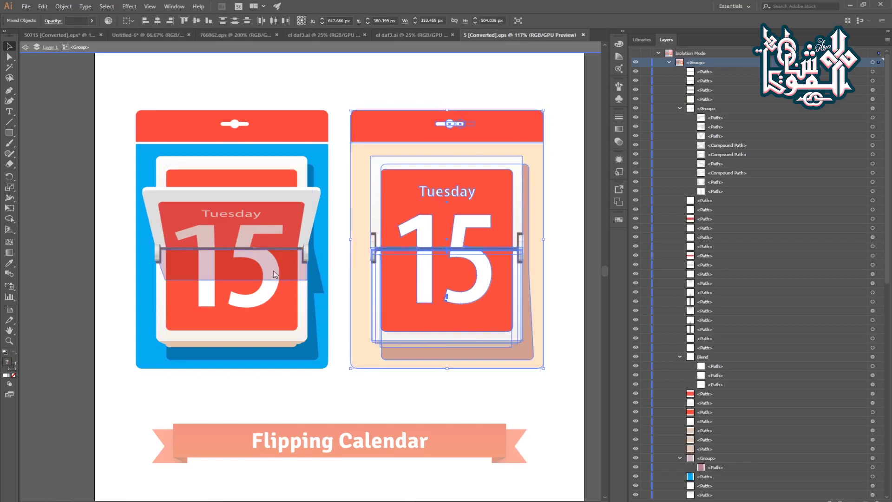
pyautogui.hotkey('ctrl', 'n')
pyautogui.press('Return')
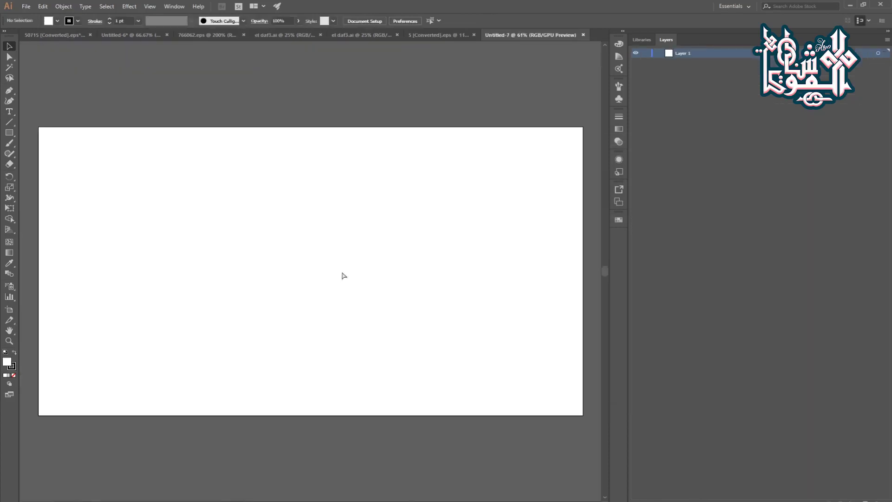
pyautogui.hotkey('ctrl', 'v')
pyautogui.moveTo(359, 342); pyautogui.dragTo(442, 388)
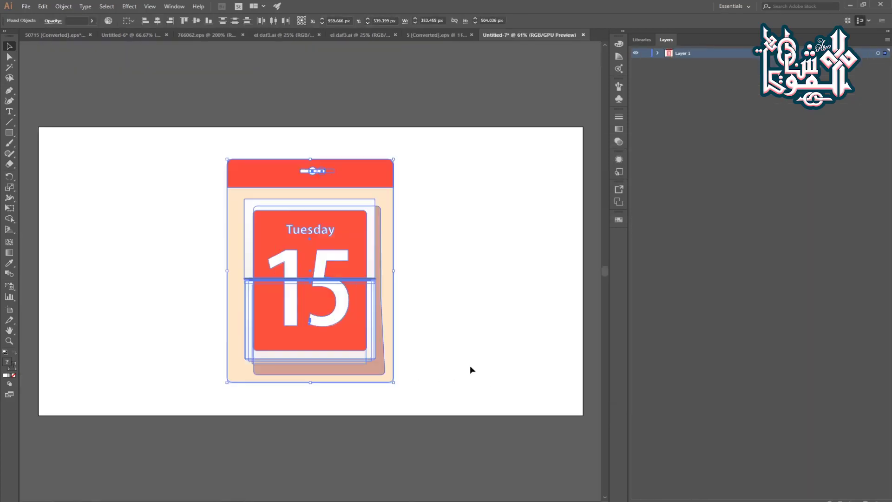
# Step: Delete the four pieces of the number 15 from the calendar pages
pyautogui.hotkey('ctrl', '1')
pyautogui.doubleClick(331, 277)
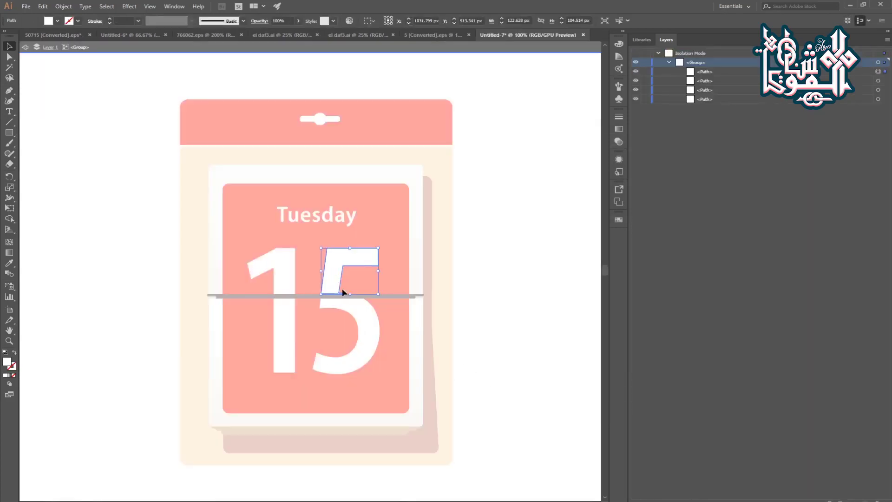
pyautogui.keyDown('shift'); pyautogui.click(293, 281); pyautogui.keyUp('shift')
pyautogui.keyDown('shift'); pyautogui.click(295, 339); pyautogui.keyUp('shift')
pyautogui.keyDown('shift'); pyautogui.click(358, 313); pyautogui.keyUp('shift')
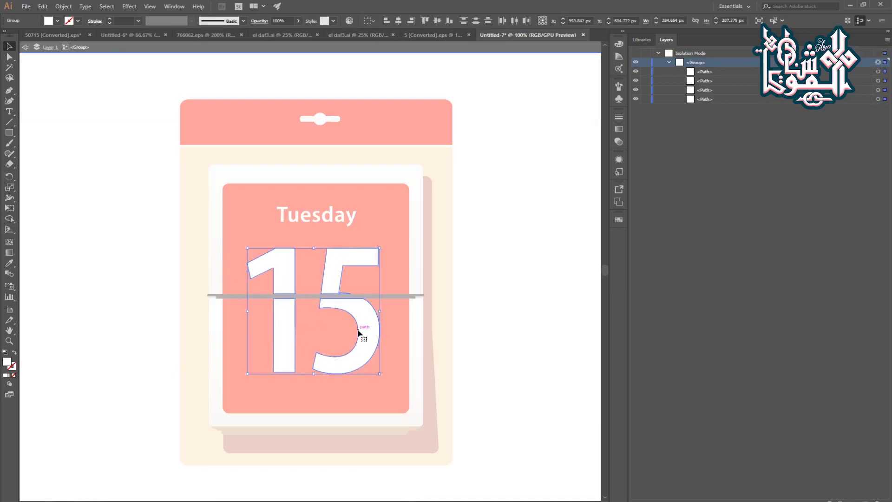
pyautogui.press('Delete')
pyautogui.doubleClick(441, 315)
# Step: Move the white and red pieces of the calendar's lower half page in place onto a new layer above Layer 1
pyautogui.click(301, 348)
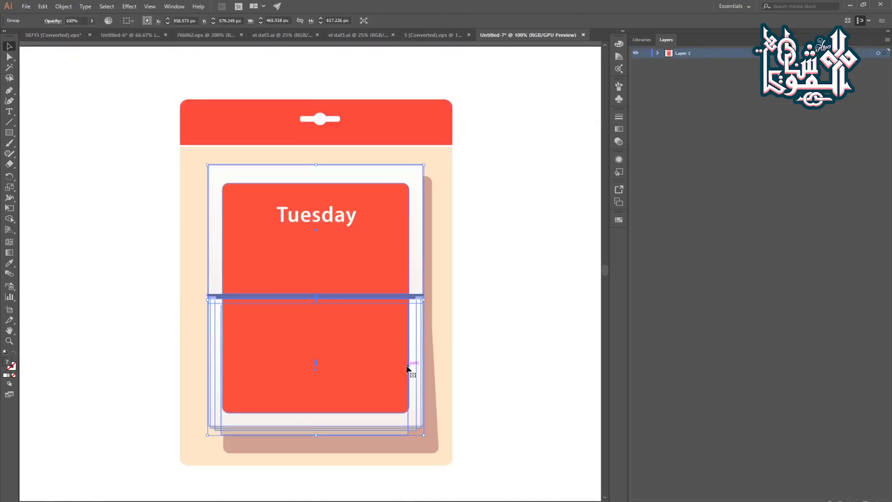
pyautogui.click(484, 296)
pyautogui.doubleClick(400, 418)
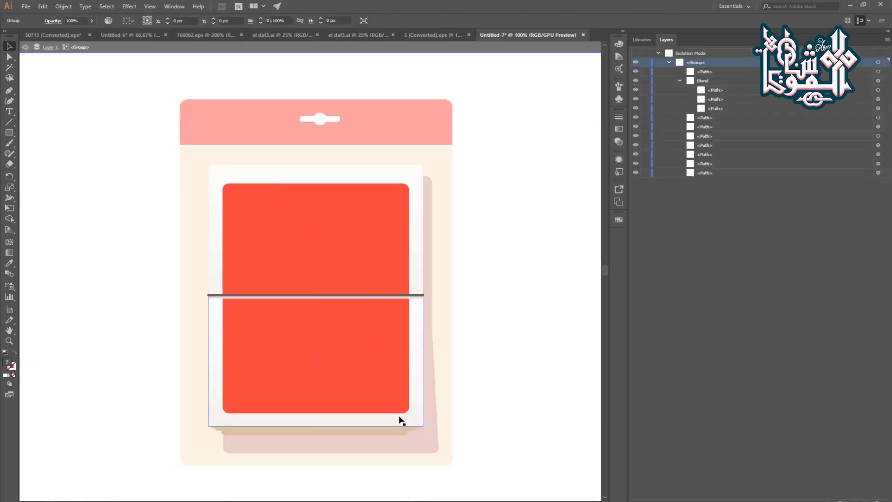
pyautogui.keyDown('shift'); pyautogui.click(350, 374); pyautogui.keyUp('shift')
pyautogui.press('Delete')
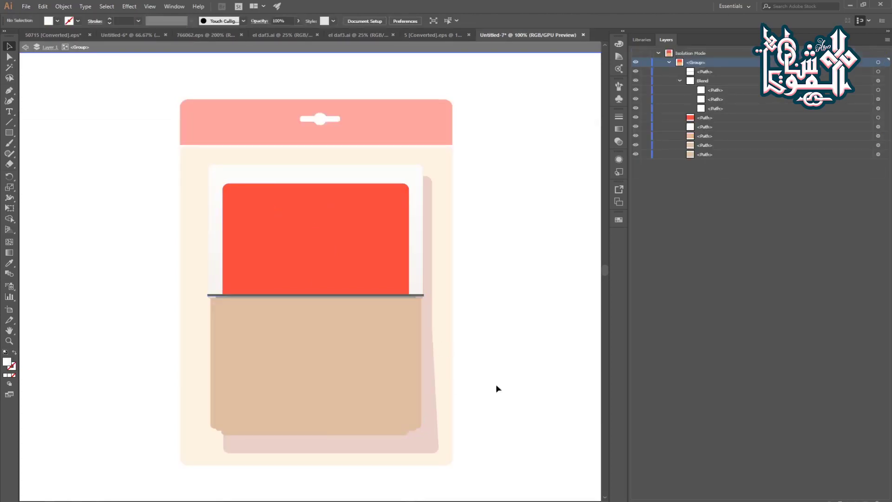
pyautogui.doubleClick(495, 384)
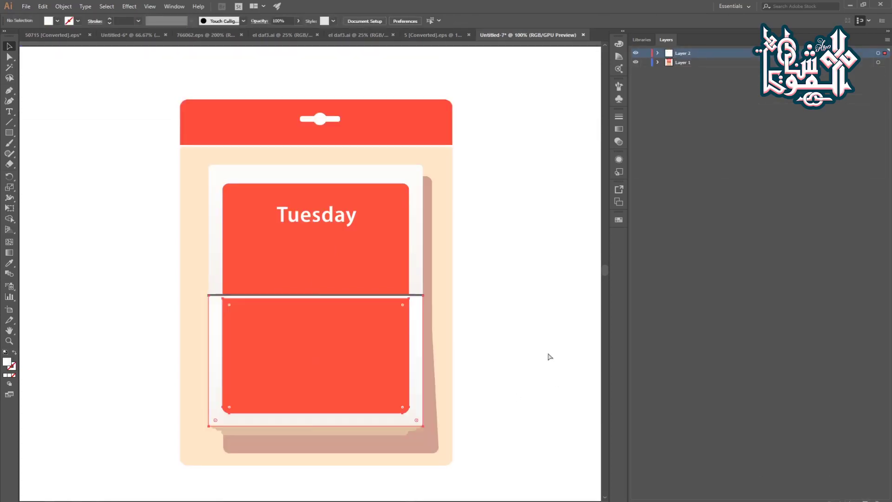
# Step: Move the white and red pieces of the calendar's upper half page in place onto another new layer above Layer 1
pyautogui.doubleClick(337, 268)
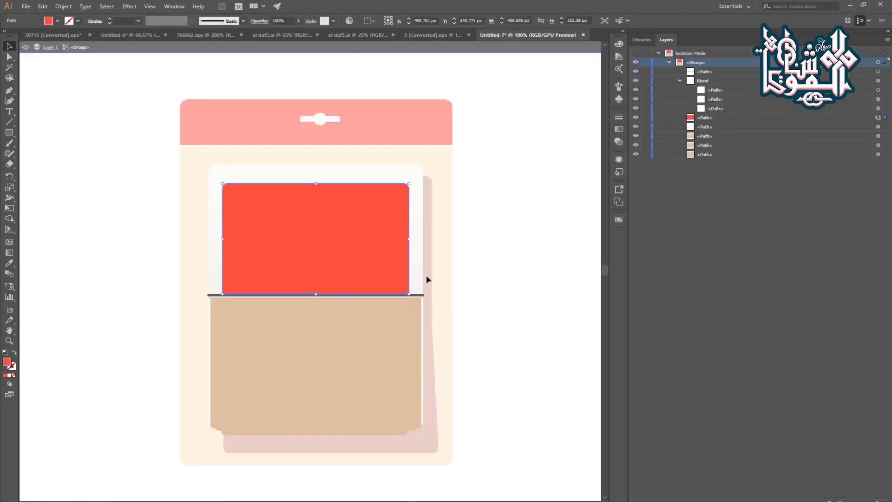
pyautogui.keyDown('shift'); pyautogui.click(414, 275); pyautogui.keyUp('shift')
pyautogui.press('Delete')
pyautogui.doubleClick(539, 326)
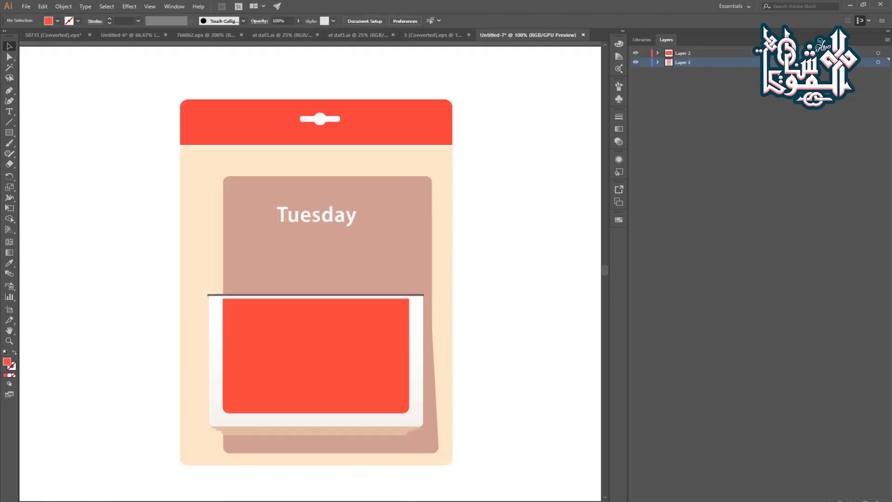
pyautogui.click(865, 500)
pyautogui.hotkey('ctrl', 'f')
pyautogui.click(498, 234)
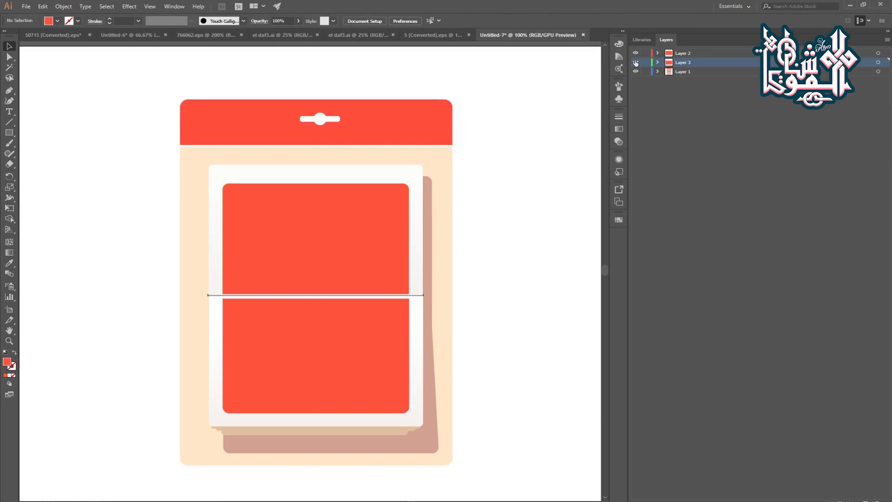
# Step: Move the "Tuesday" text in place from Layer 1 onto the upper page's layer, hiding the page layers while cutting it
pyautogui.click(635, 62)
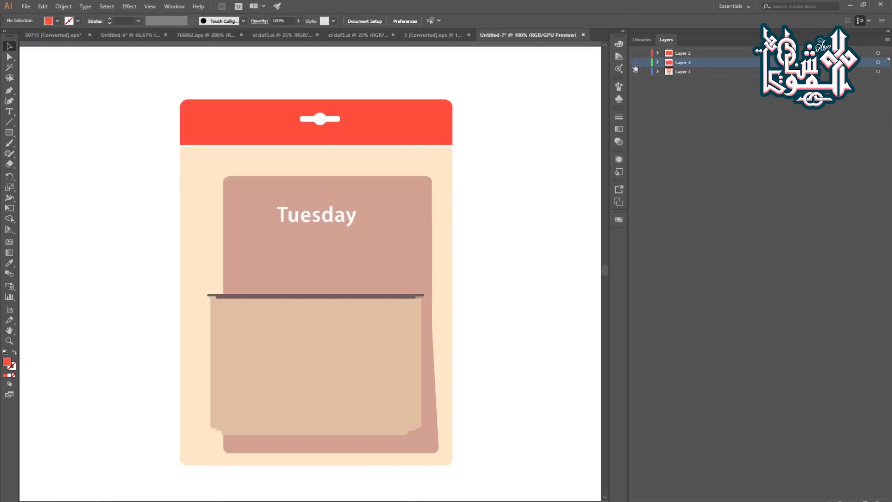
pyautogui.doubleClick(316, 215)
pyautogui.doubleClick(467, 234)
pyautogui.click(322, 220)
pyautogui.hotkey('ctrl', 'x')
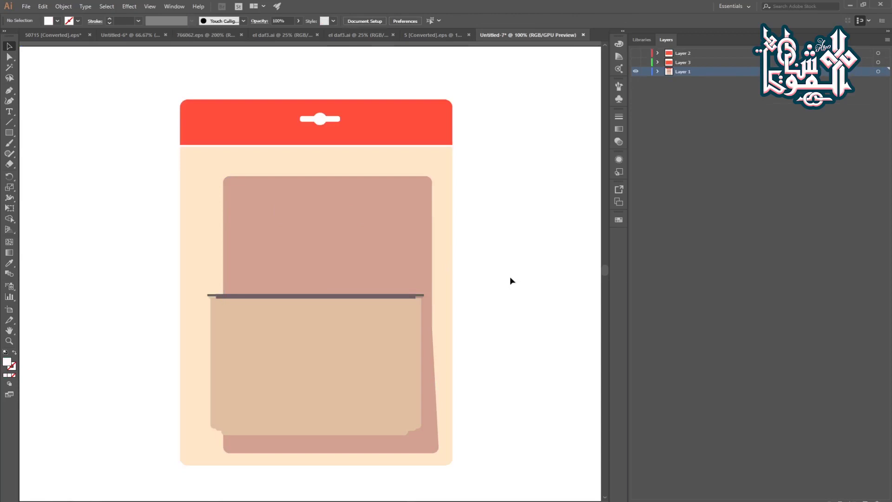
pyautogui.click(636, 53)
pyautogui.click(635, 63)
pyautogui.click(676, 62)
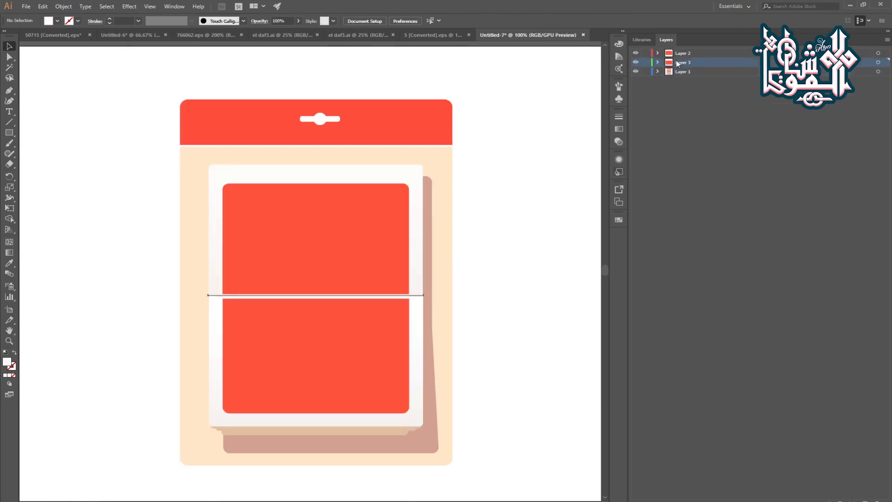
pyautogui.hotkey('ctrl', 'f')
pyautogui.click(509, 317)
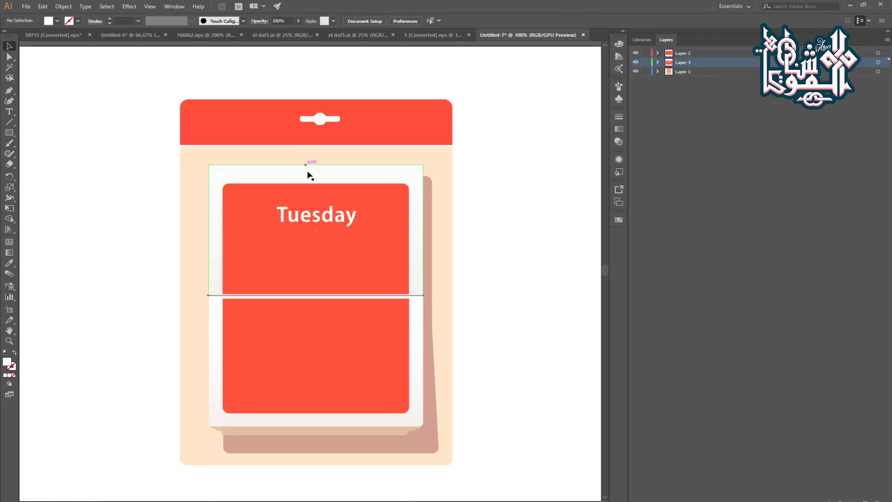
# Step: Hide both page layers to examine the tan stacked pages underneath, and show the layers again
pyautogui.click(636, 63)
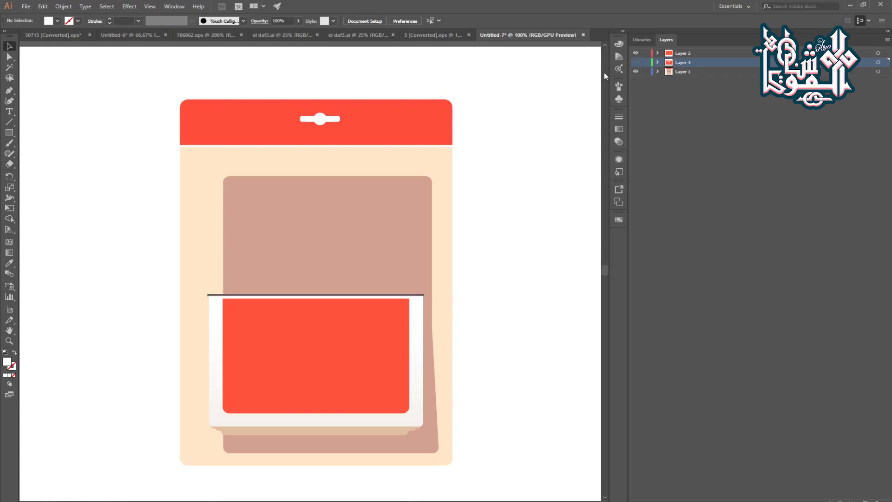
pyautogui.click(636, 53)
pyautogui.doubleClick(344, 364)
pyautogui.click(386, 406)
pyautogui.keyDown('shift'); pyautogui.click(392, 431); pyautogui.keyUp('shift')
pyautogui.doubleClick(518, 371)
pyautogui.click(639, 60)
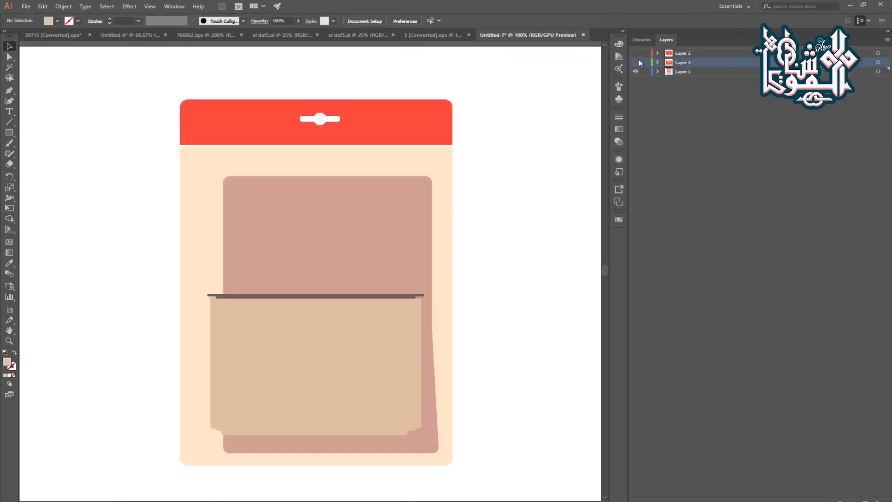
pyautogui.click(638, 60)
pyautogui.click(636, 54)
# Step: Name the base layer "النتيجة", the upper page layer "ورقة فوق" and the lower page layer "ورقة تحت"
pyautogui.hotkey('ctrl', '-')
pyautogui.hotkey('ctrl', '-')
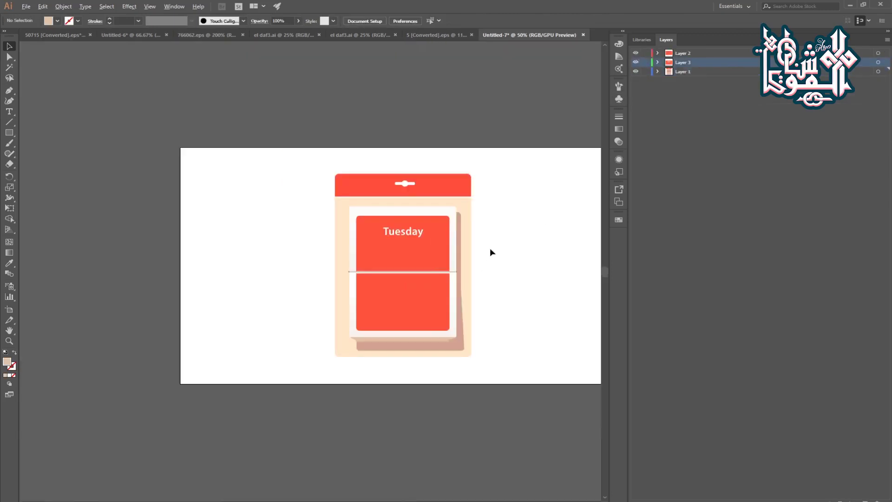
pyautogui.doubleClick(681, 70)
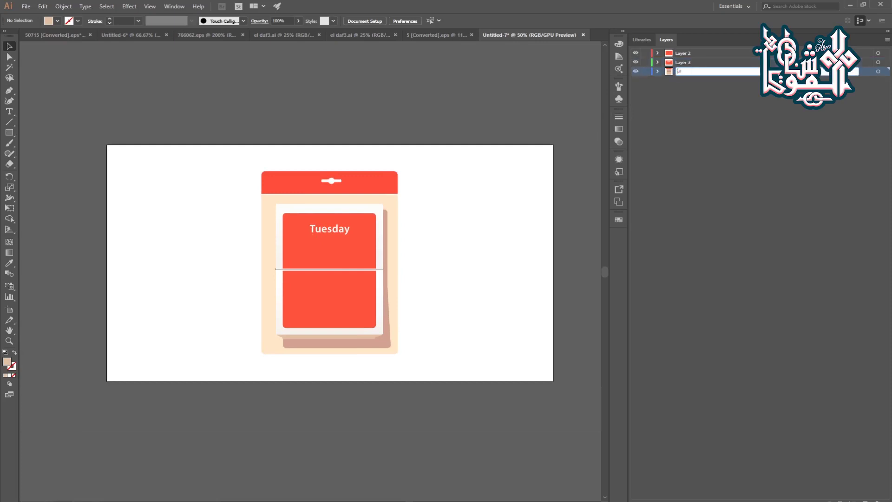
pyautogui.press('Return')
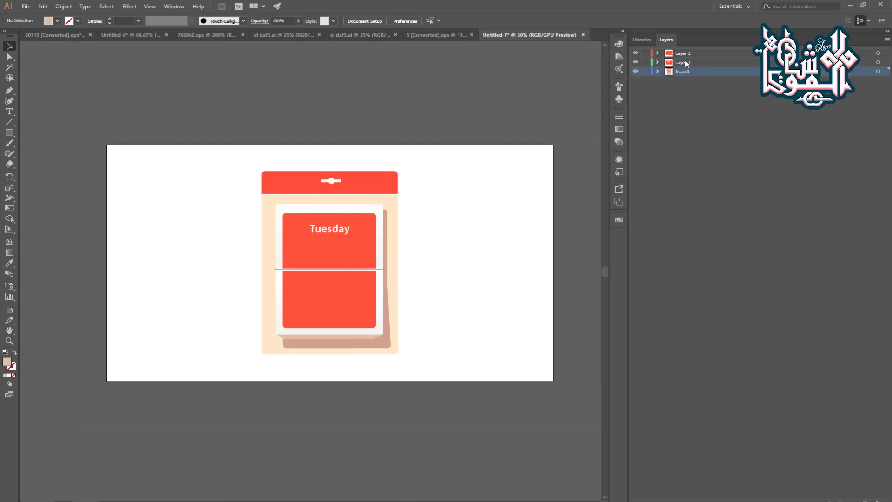
pyautogui.doubleClick(684, 63)
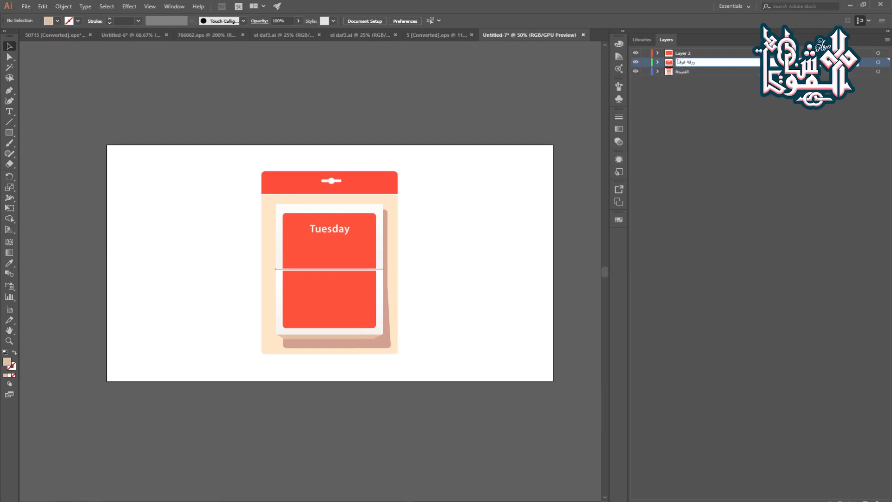
pyautogui.press('Return')
pyautogui.doubleClick(671, 54)
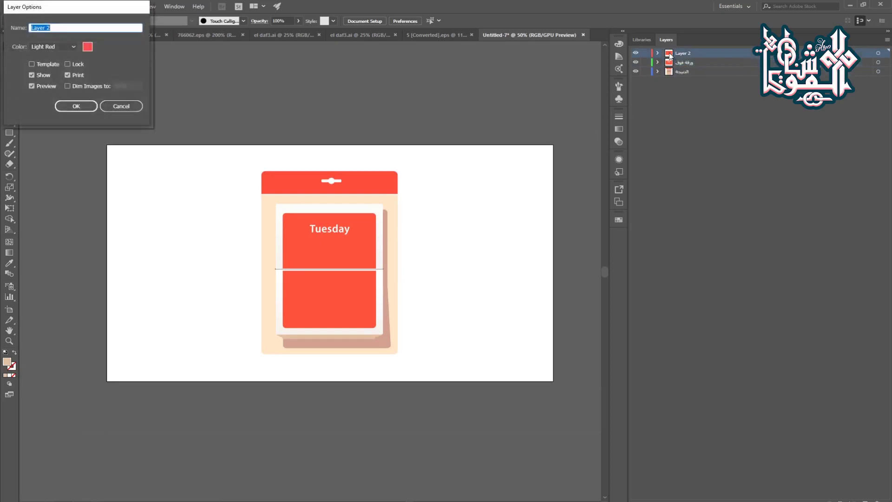
pyautogui.write('ورقة تحت')
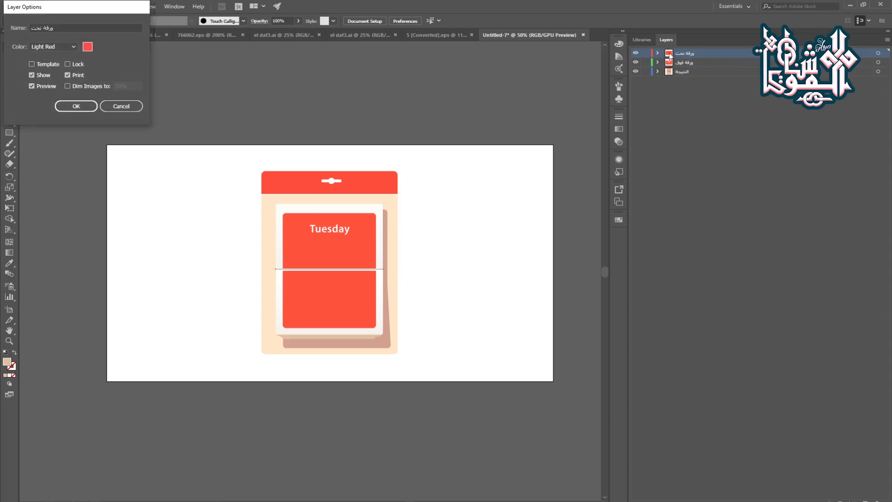
pyautogui.press('Return')
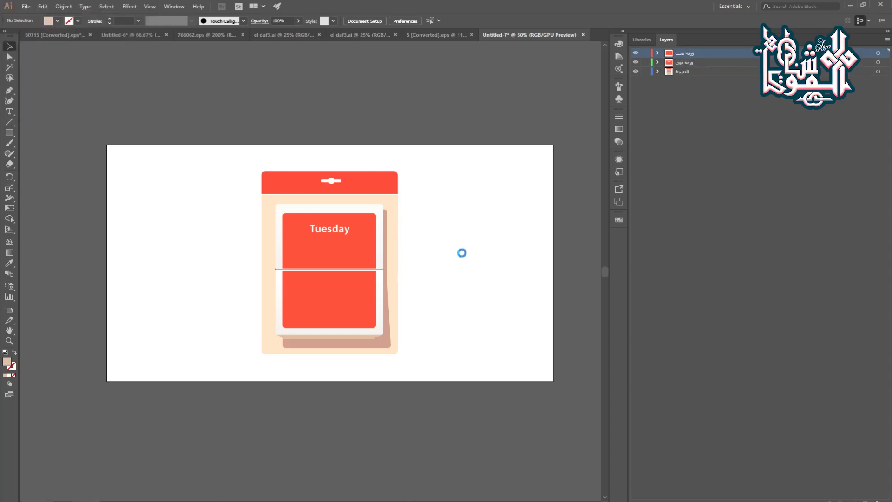
# Step: Save the calendar document as an Adobe Illustrator file named "النتيجة" in the "ماتريال الورشة" folder
pyautogui.hotkey('ctrl', 's')
pyautogui.write('النتيجة')
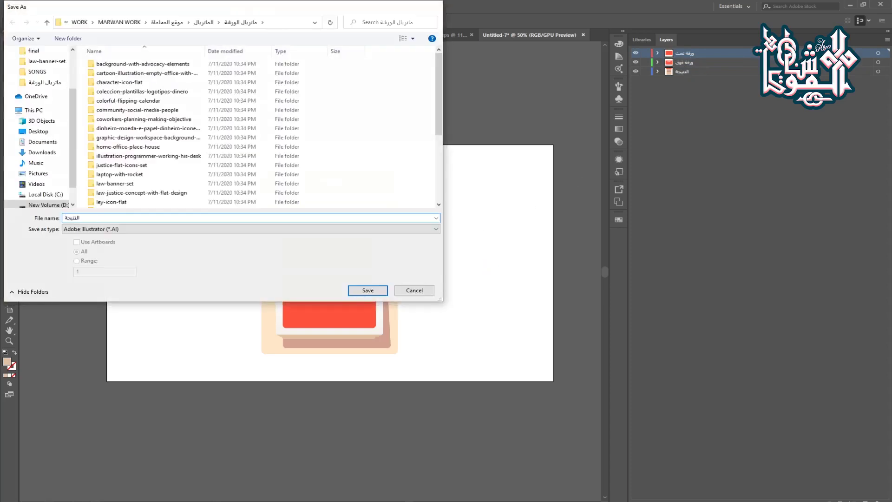
pyautogui.press('Return')
pyautogui.press('Return')
# Step: Check the desk scene in the reference video, review the open artwork documents and bring up the whole desk scene artboard
pyautogui.hotkey('alt', 'Tab')
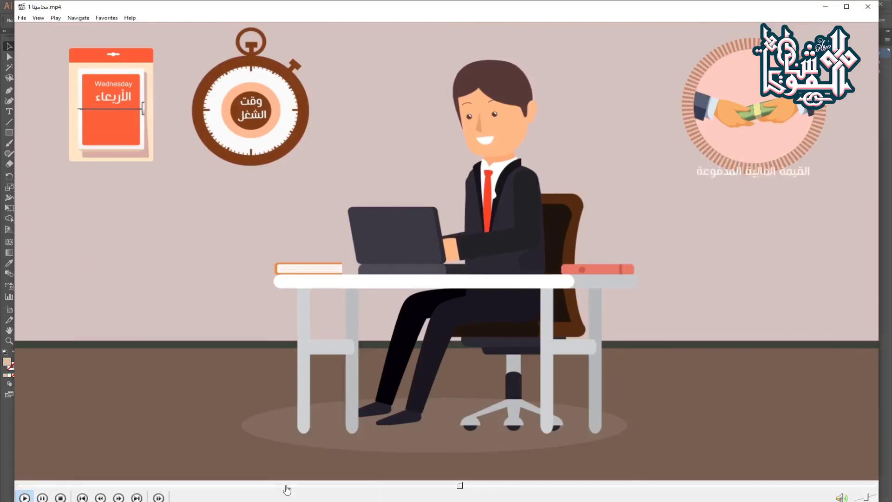
pyautogui.hotkey('alt', 'Tab')
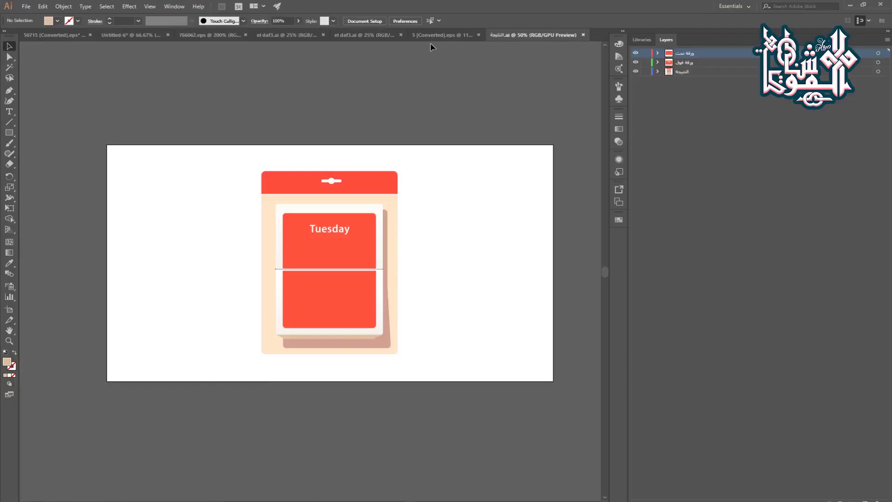
pyautogui.click(371, 35)
pyautogui.click(448, 38)
pyautogui.click(296, 35)
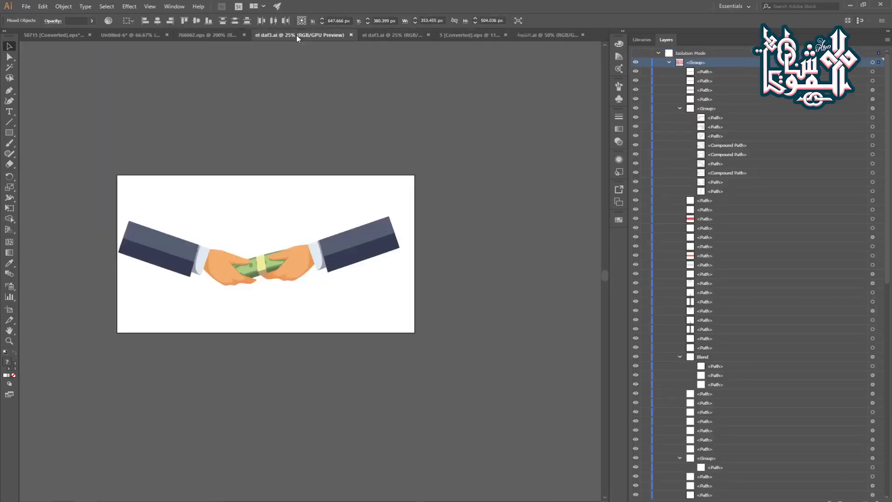
pyautogui.click(211, 35)
pyautogui.click(139, 37)
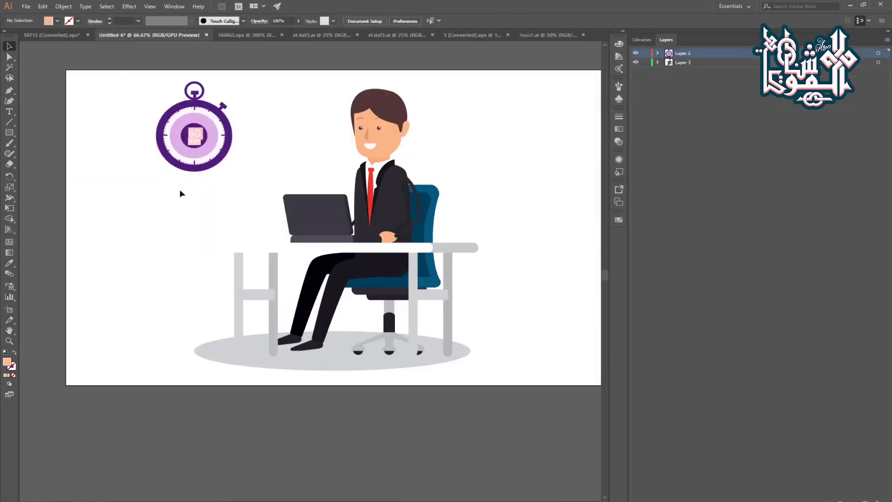
pyautogui.scroll(-1, 264, 199)
pyautogui.moveTo(267, 262); pyautogui.dragTo(259, 319)
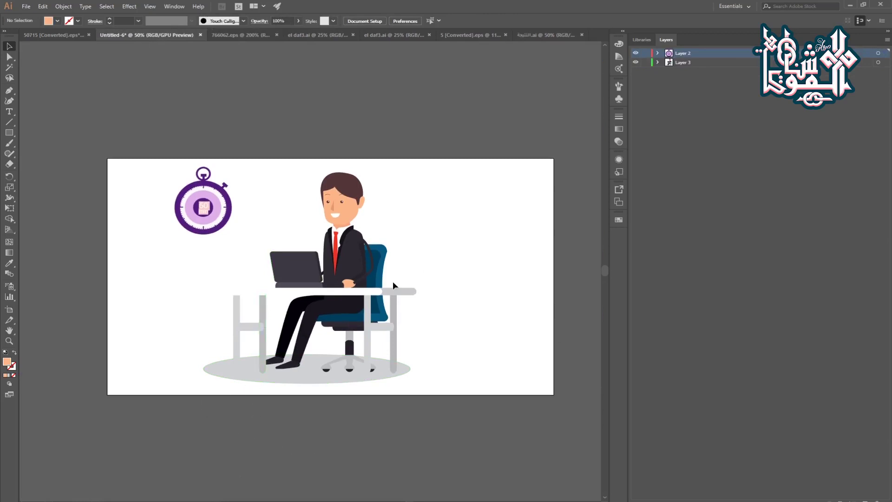
# Step: Review the calendar artwork by selecting all of it, clear the selection and return to the desk scene document
pyautogui.click(524, 35)
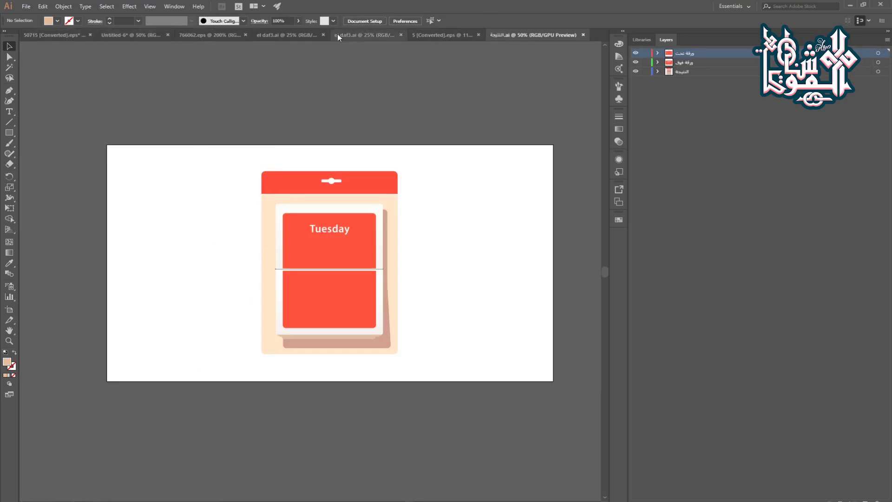
pyautogui.moveTo(230, 337); pyautogui.dragTo(437, 161)
pyautogui.click(180, 270)
pyautogui.click(121, 36)
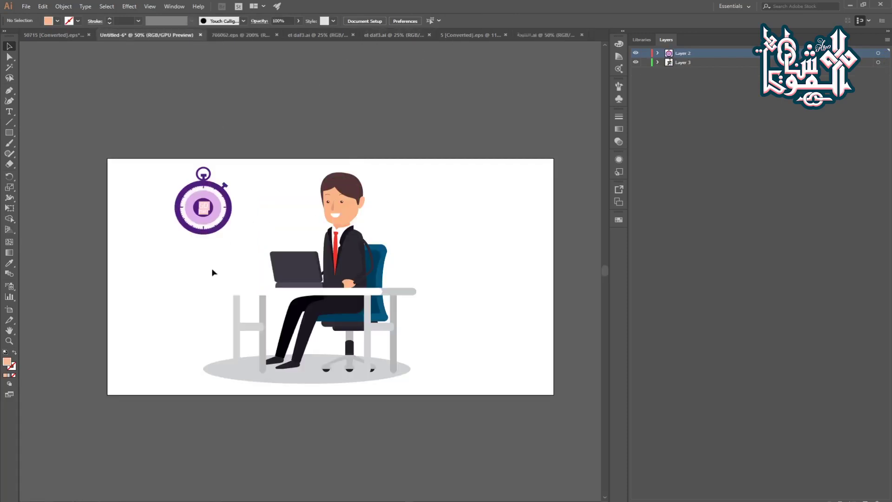
# Step: Draw a floor rectangle about 2060 × 396 px across the artboard's lower part on a new layer, and place that layer beneath the others
pyautogui.hotkey('ctrl', 'l')
pyautogui.click(11, 132)
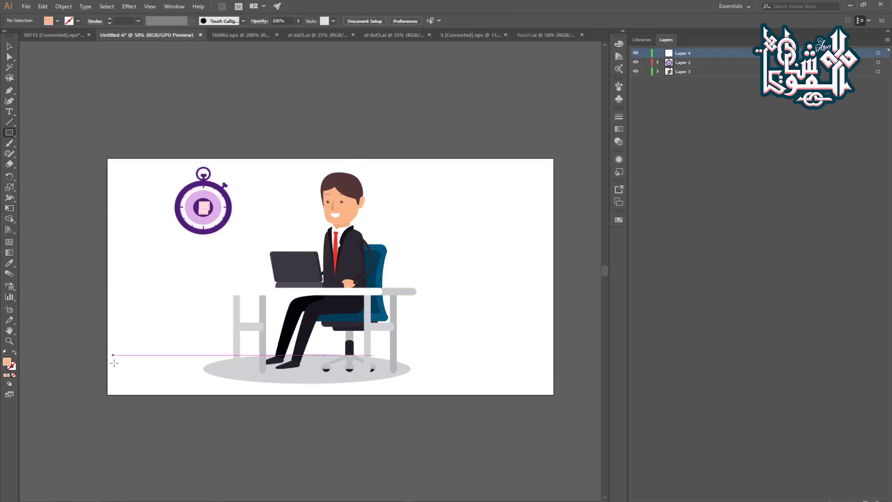
pyautogui.moveTo(97, 399); pyautogui.dragTo(577, 312)
pyautogui.press('v')
pyautogui.moveTo(682, 53); pyautogui.dragTo(682, 75)
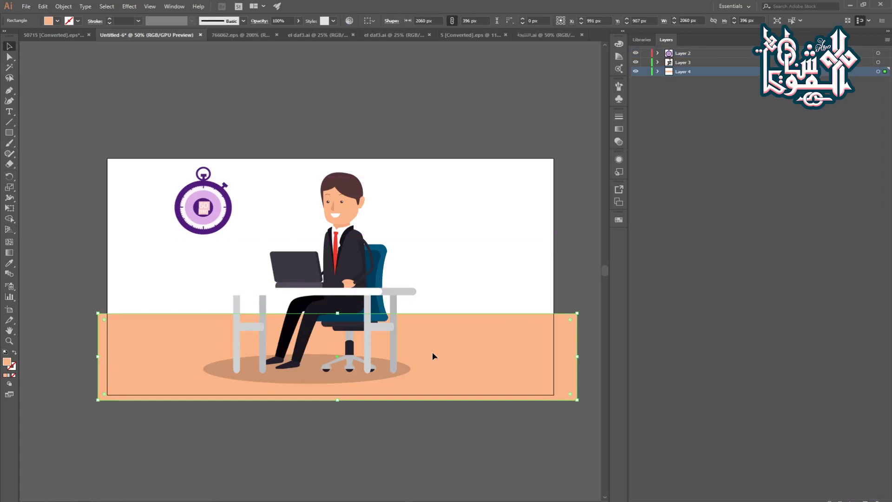
# Step: Duplicate the floor rectangle slightly higher, about 25 px up, and fill the copy with light peach FFDCC5
pyautogui.moveTo(432, 356); pyautogui.dragTo(438, 351)
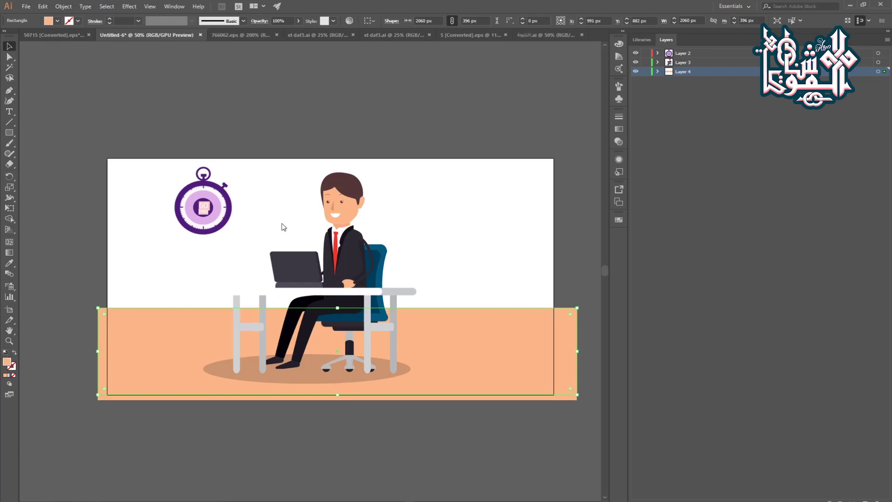
pyautogui.doubleClick(6, 362)
pyautogui.moveTo(52, 37); pyautogui.dragTo(36, 28)
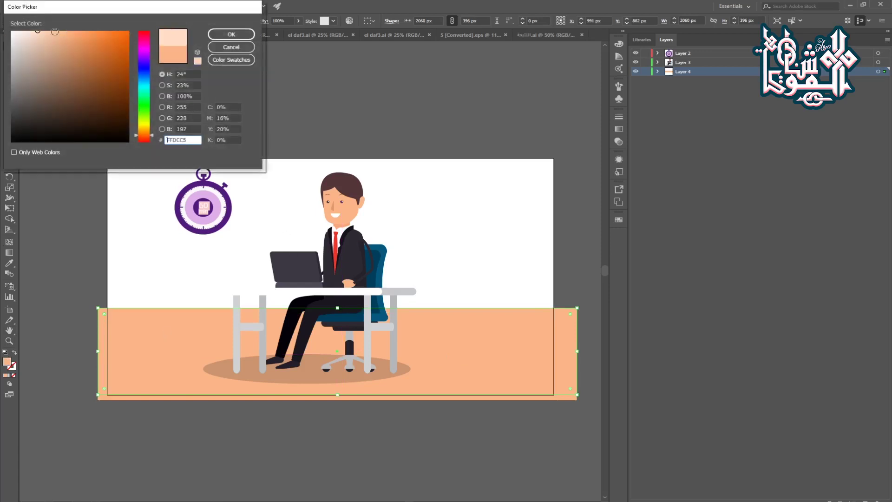
pyautogui.click(231, 34)
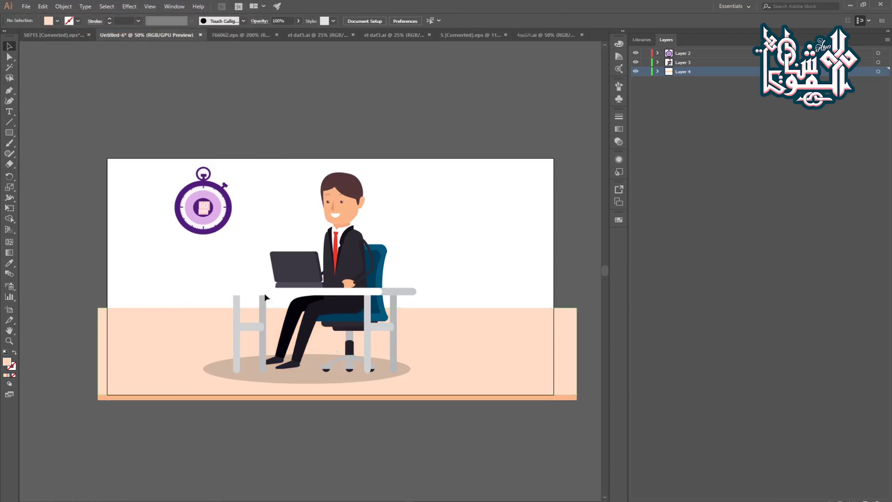
# Step: Undo the accidental shift of the light peach rectangle and send it behind the orange floor rectangle as a skirting strip
pyautogui.click(504, 358)
pyautogui.rightClick(498, 349)
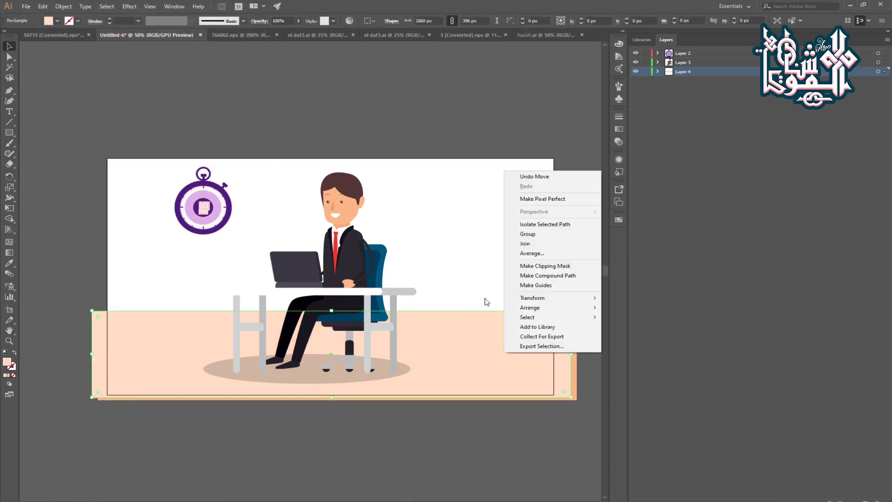
pyautogui.click(486, 302)
pyautogui.hotkey('ctrl', 'z')
pyautogui.rightClick(484, 344)
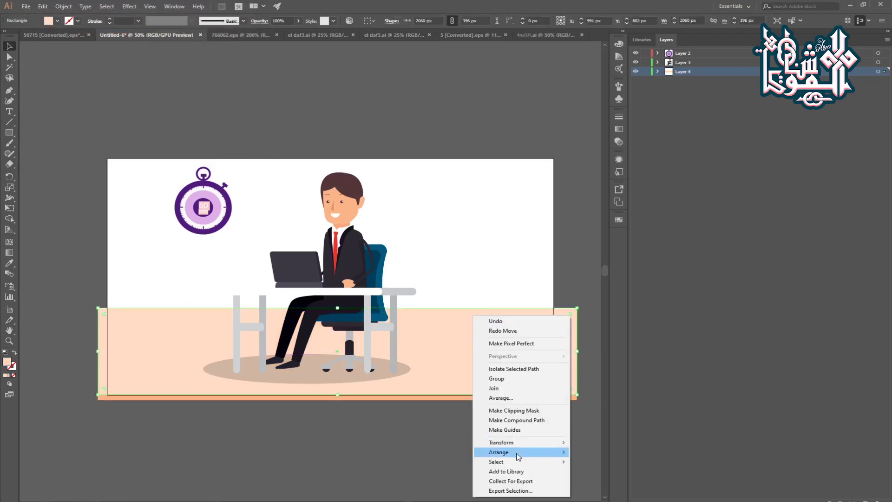
pyautogui.click(586, 470)
pyautogui.click(470, 468)
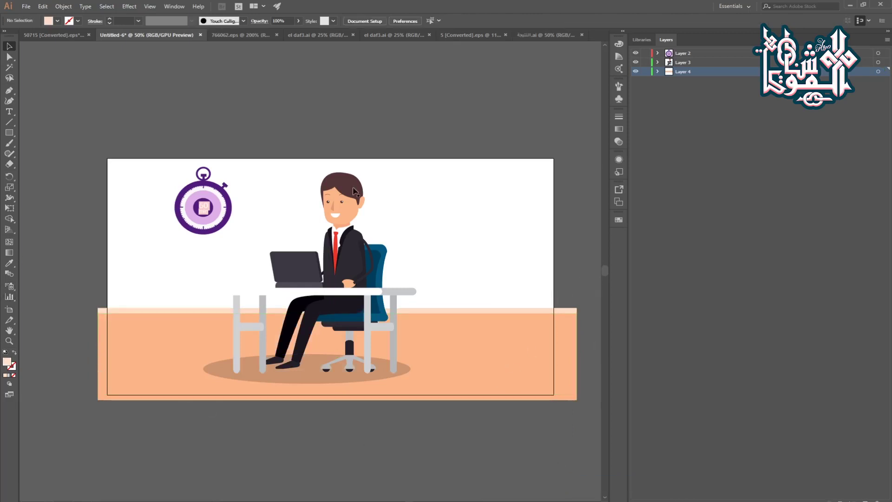
# Step: Draw a wall rectangle about 2318 × 1266 px covering the whole artboard on a new layer, and move that layer beneath all others
pyautogui.hotkey('ctrl', 'l')
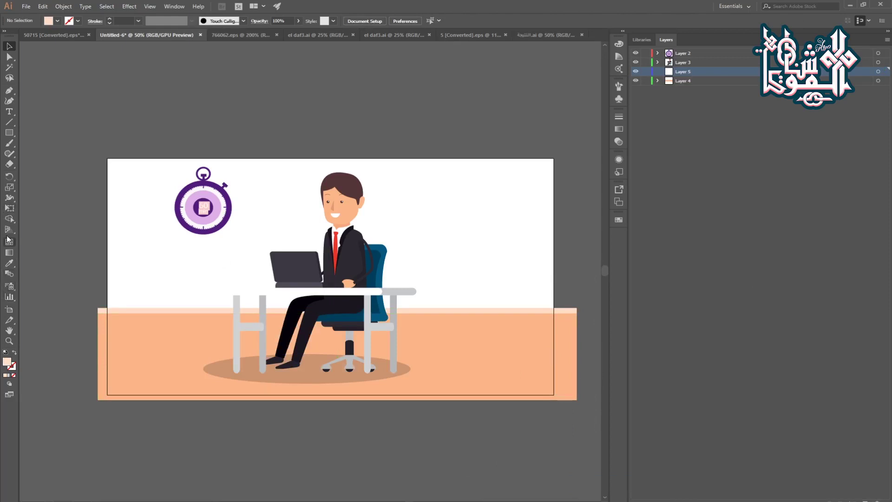
pyautogui.click(9, 132)
pyautogui.moveTo(97, 410); pyautogui.dragTo(535, 134)
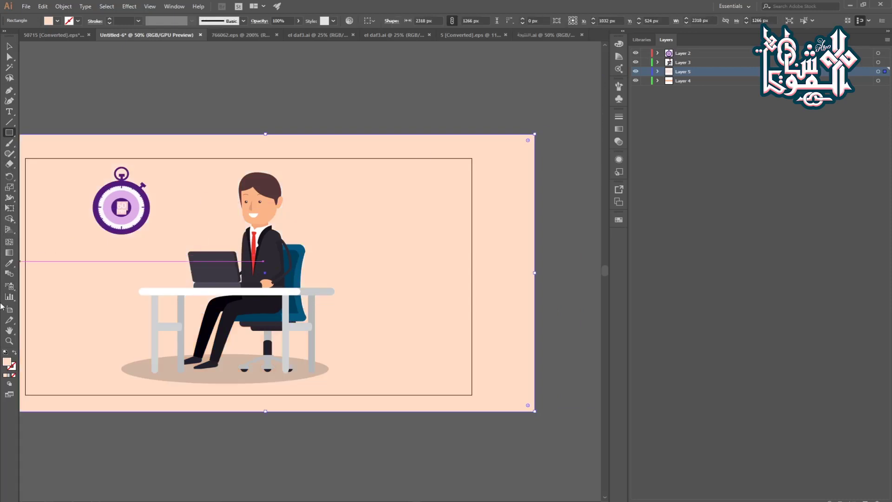
pyautogui.moveTo(679, 69); pyautogui.dragTo(677, 121)
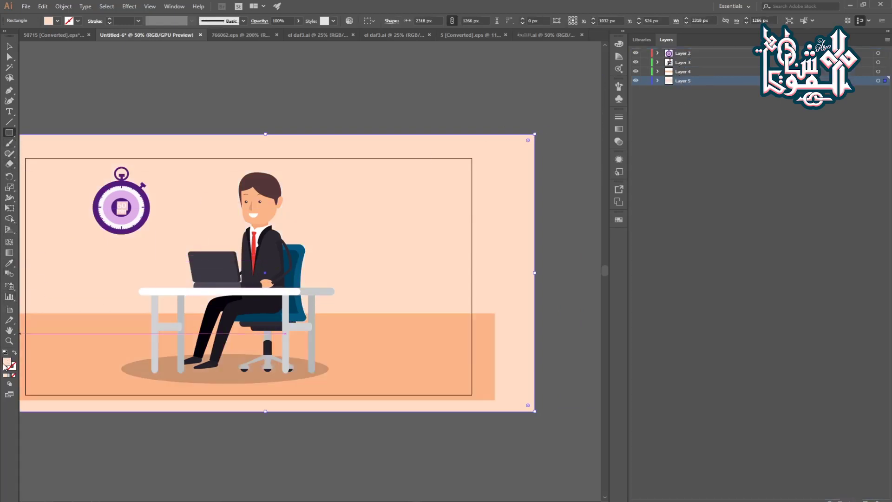
# Step: Fill the wall rectangle with orange FF985F and clear the selection
pyautogui.doubleClick(8, 365)
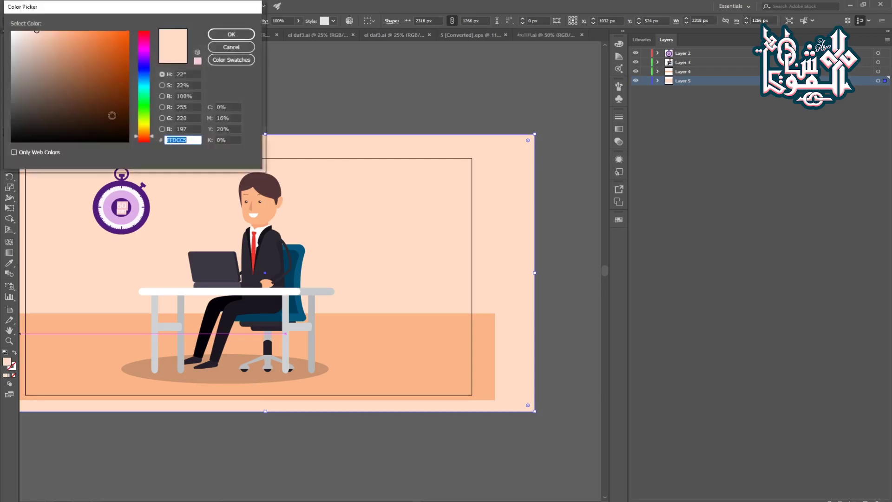
pyautogui.moveTo(87, 47); pyautogui.dragTo(80, 26)
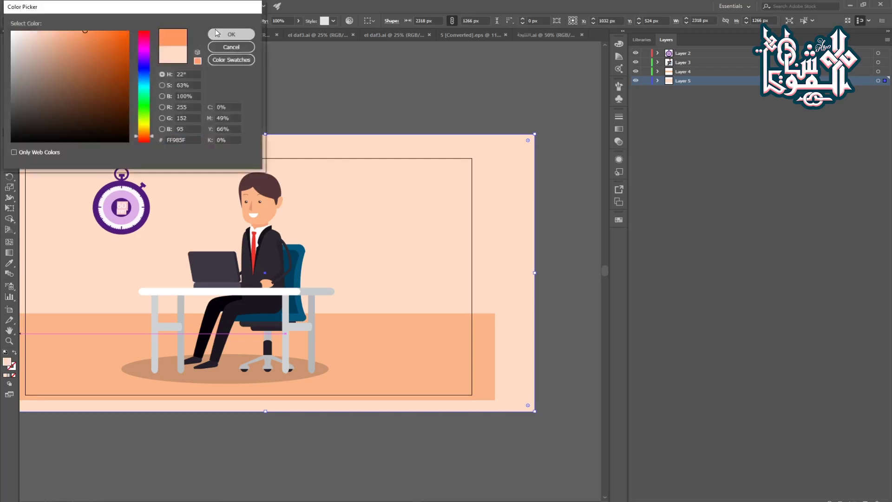
pyautogui.click(223, 34)
pyautogui.click(342, 83)
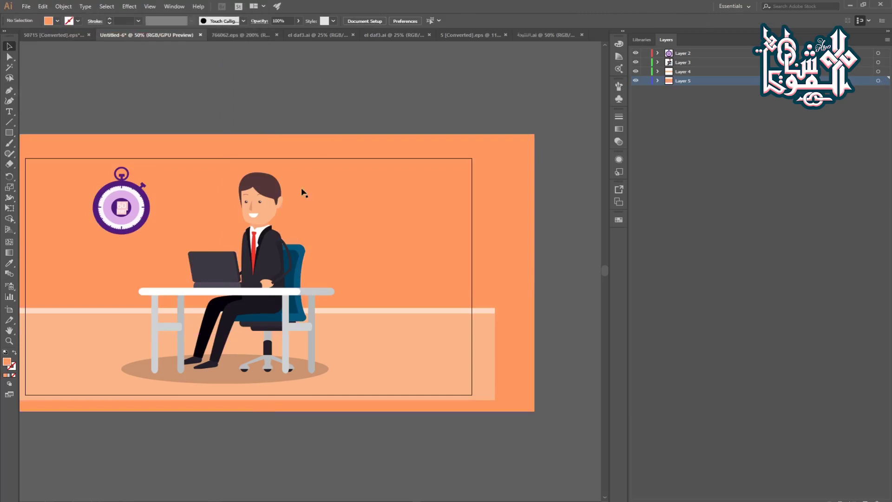
pyautogui.moveTo(269, 238); pyautogui.dragTo(359, 234)
pyautogui.scroll(-1, 359, 234)
pyautogui.moveTo(303, 278); pyautogui.dragTo(299, 322)
pyautogui.scroll(2, 254, 261)
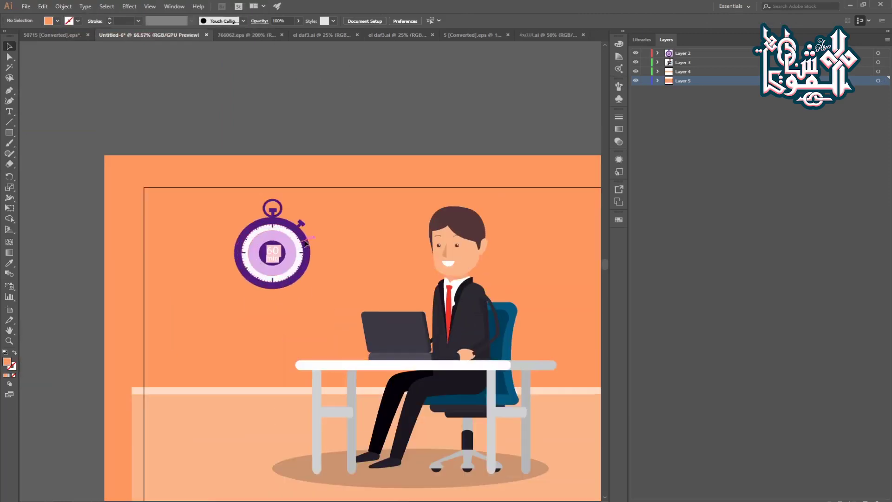
pyautogui.doubleClick(252, 264)
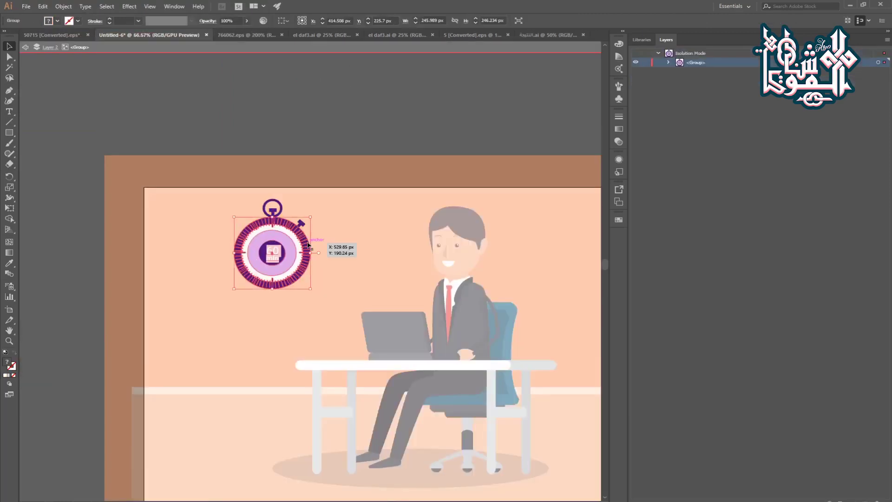
pyautogui.doubleClick(304, 242)
pyautogui.doubleClick(303, 241)
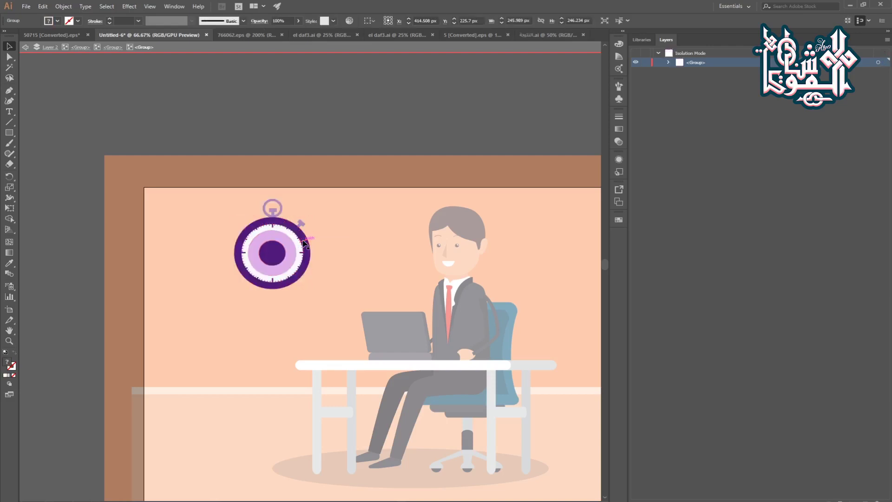
pyautogui.doubleClick(304, 242)
pyautogui.doubleClick(303, 242)
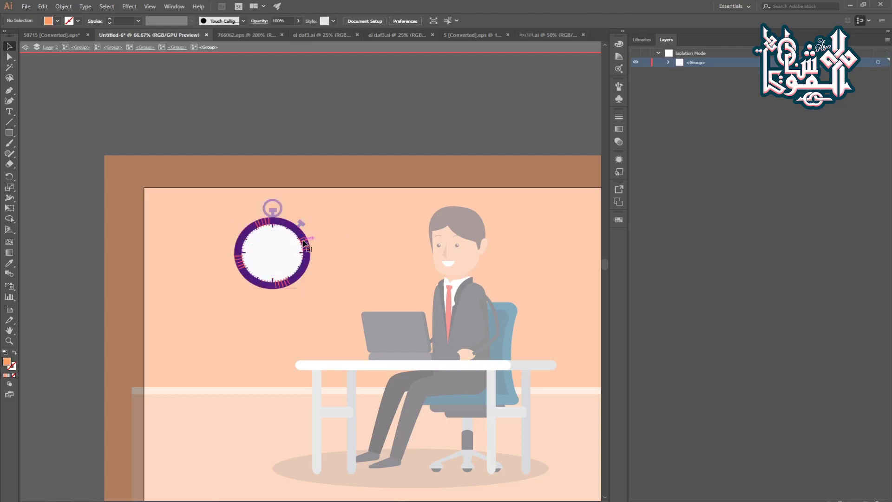
pyautogui.scroll(3, 297, 235)
pyautogui.doubleClick(288, 220)
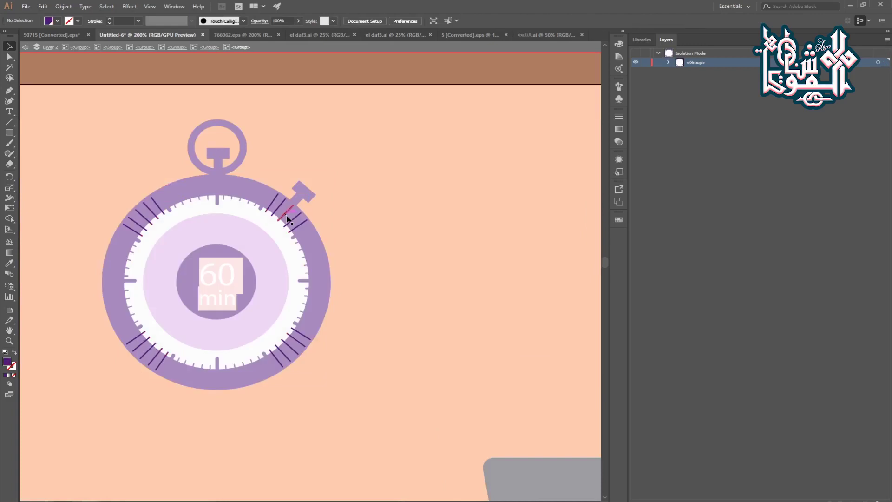
pyautogui.press('Escape')
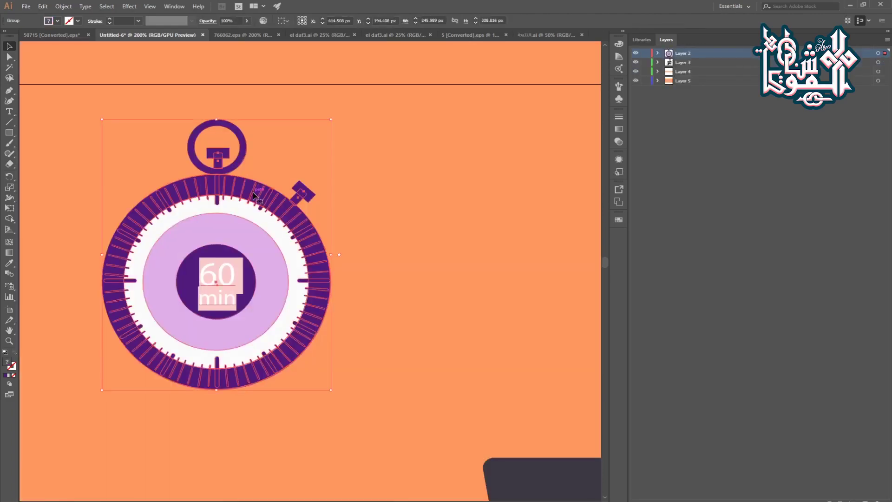
pyautogui.doubleClick(237, 189)
pyautogui.doubleClick(245, 192)
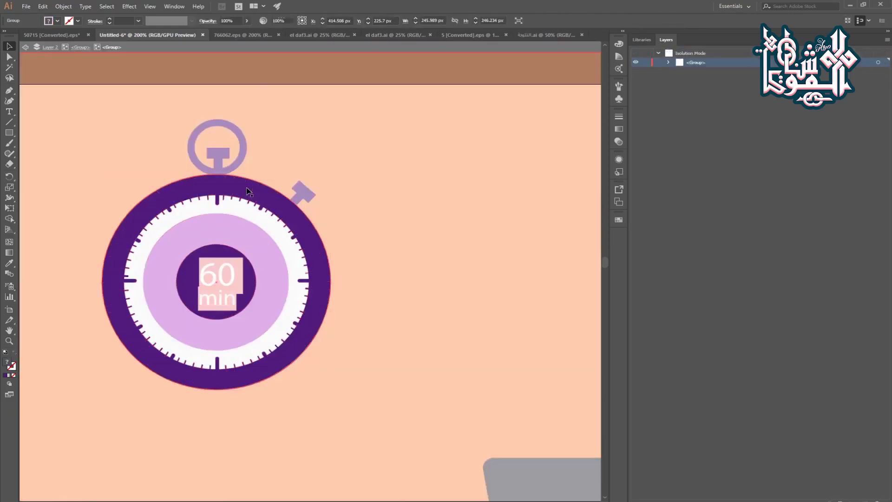
pyautogui.doubleClick(248, 193)
pyautogui.doubleClick(249, 192)
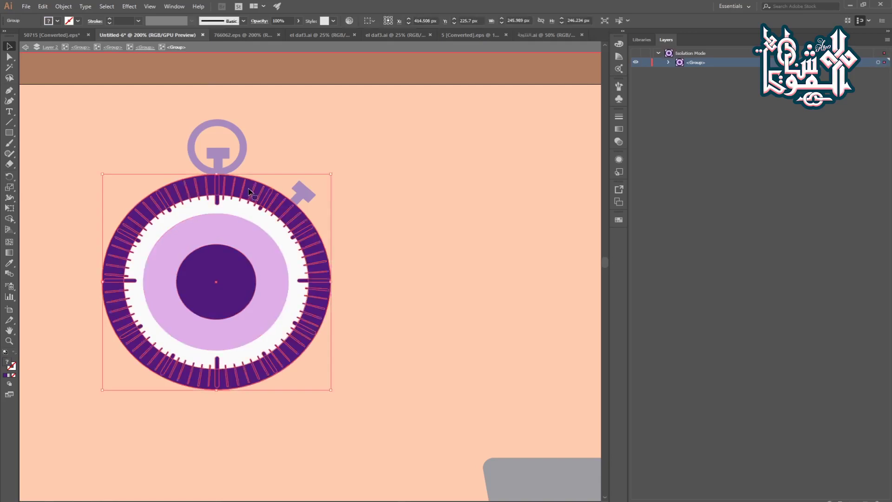
pyautogui.doubleClick(247, 188)
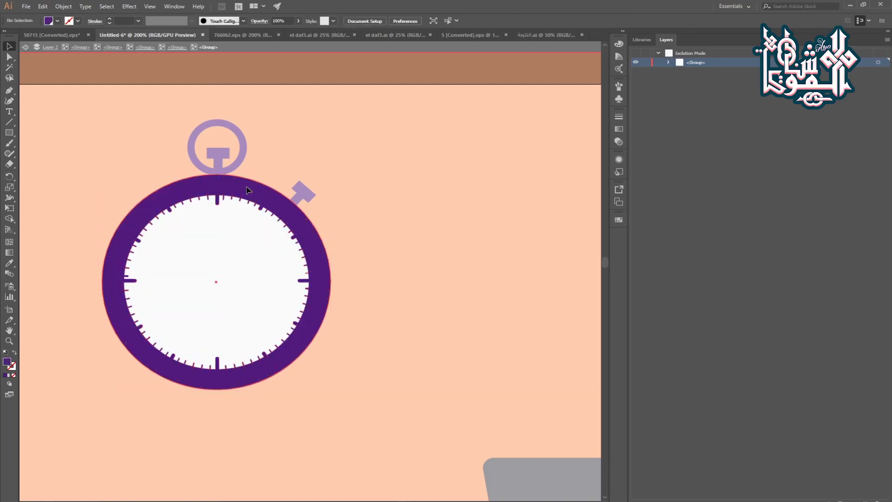
pyautogui.press('i')
pyautogui.click(287, 65)
pyautogui.click(287, 63)
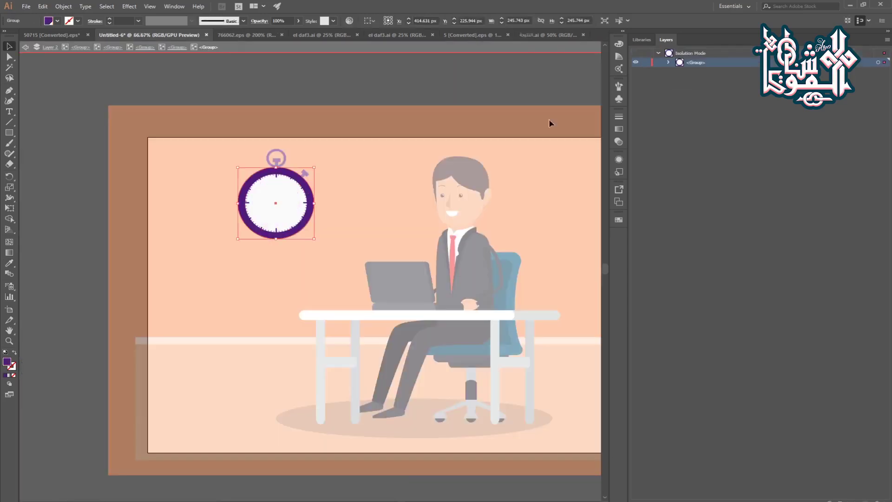
pyautogui.doubleClick(529, 85)
# Step: Recolor the whole stopwatch artwork, replacing its dark purple with brown 7A4A1A
pyautogui.click(242, 203)
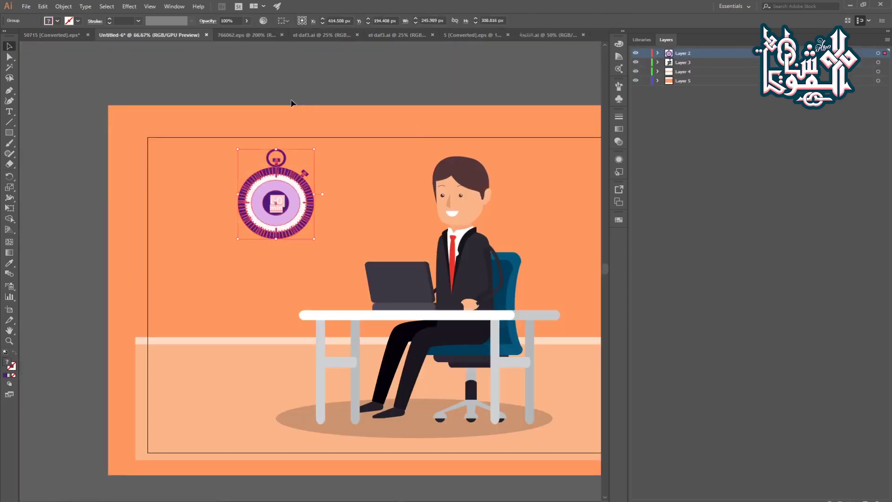
pyautogui.click(263, 20)
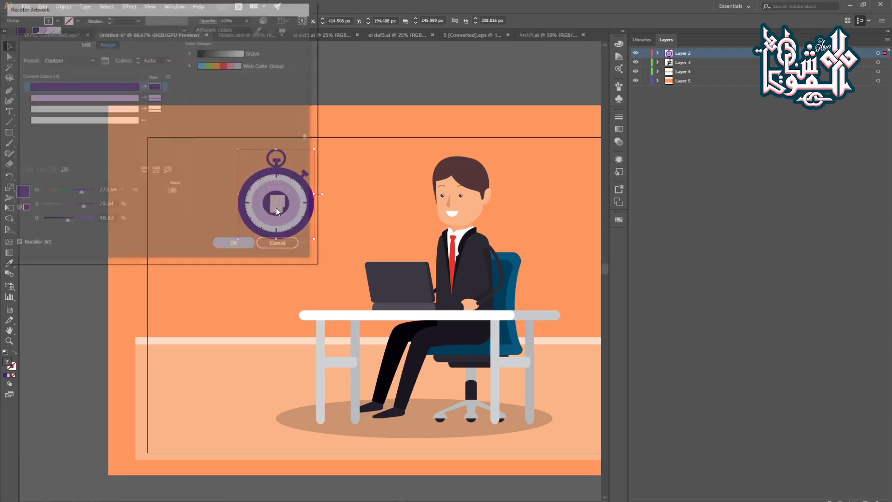
pyautogui.click(282, 245)
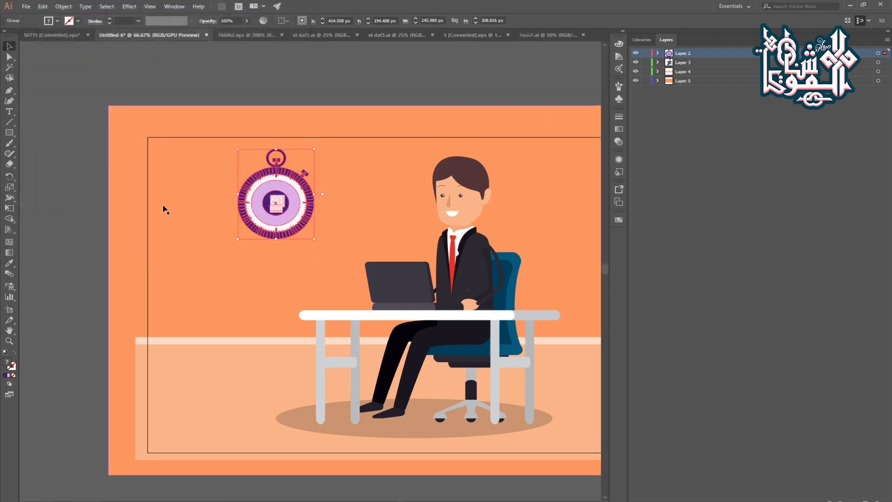
pyautogui.click(263, 21)
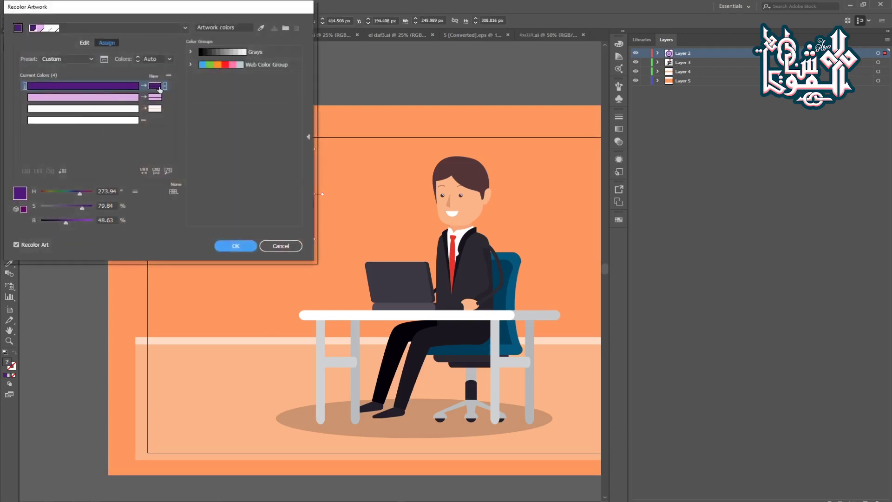
pyautogui.moveTo(213, 12); pyautogui.dragTo(526, 207)
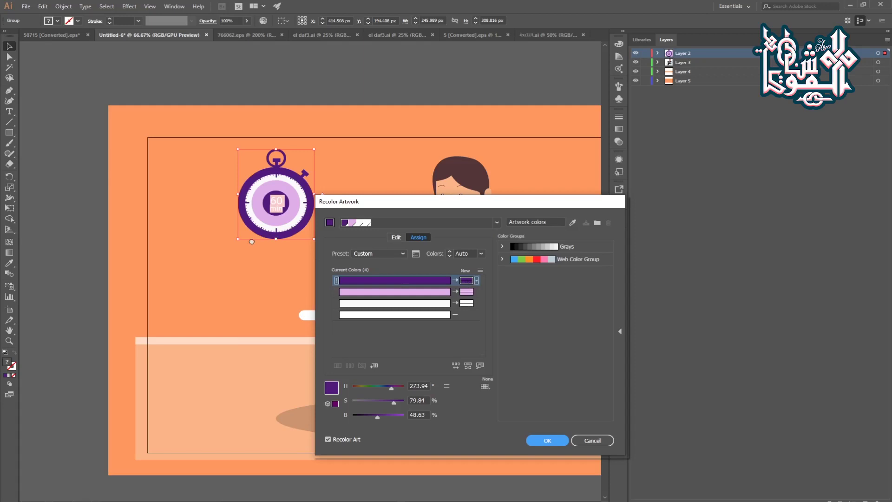
pyautogui.doubleClick(466, 280)
pyautogui.moveTo(142, 107); pyautogui.dragTo(141, 137)
pyautogui.click(231, 34)
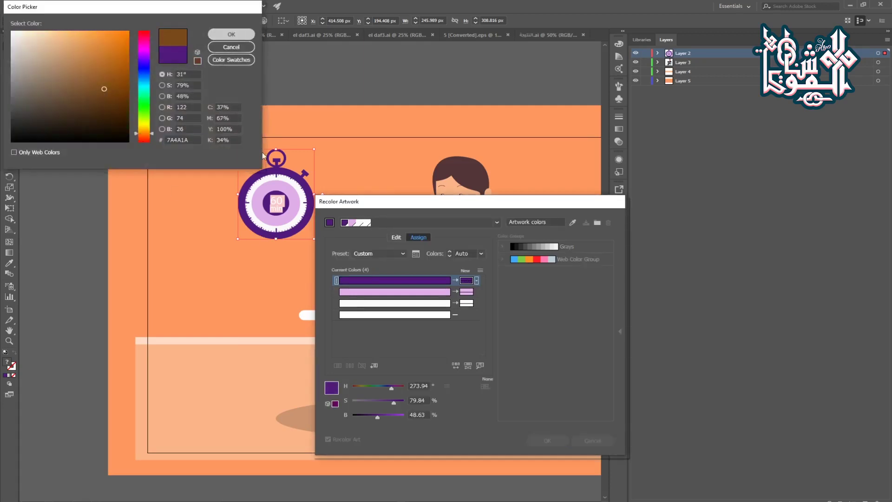
# Step: Replace the stopwatch's lilac with soft pink at hue 0°, saturation 34.4% and brightness 89.8%, and apply the recoloring
pyautogui.click(467, 292)
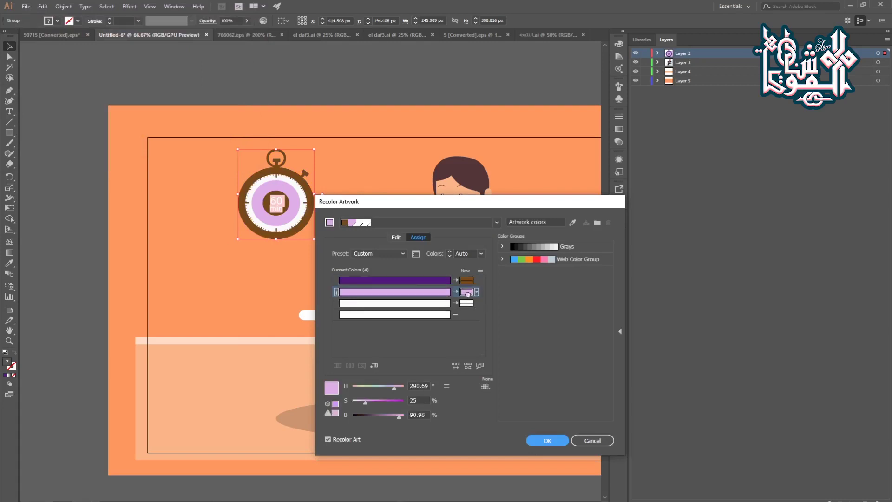
pyautogui.moveTo(147, 54); pyautogui.dragTo(150, 23)
pyautogui.click(225, 35)
pyautogui.press('Return')
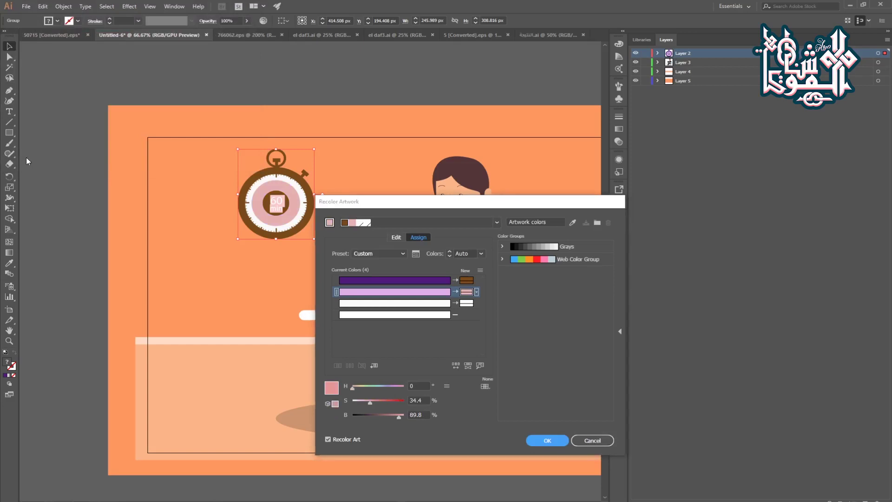
pyautogui.click(547, 440)
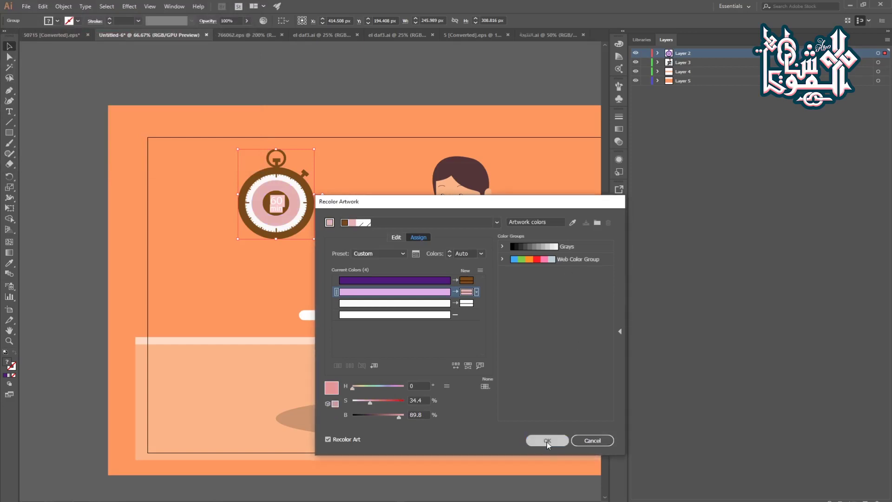
# Step: Delete the "60 min" label from the centre of the stopwatch inside its nested group
pyautogui.scroll(3, 258, 204)
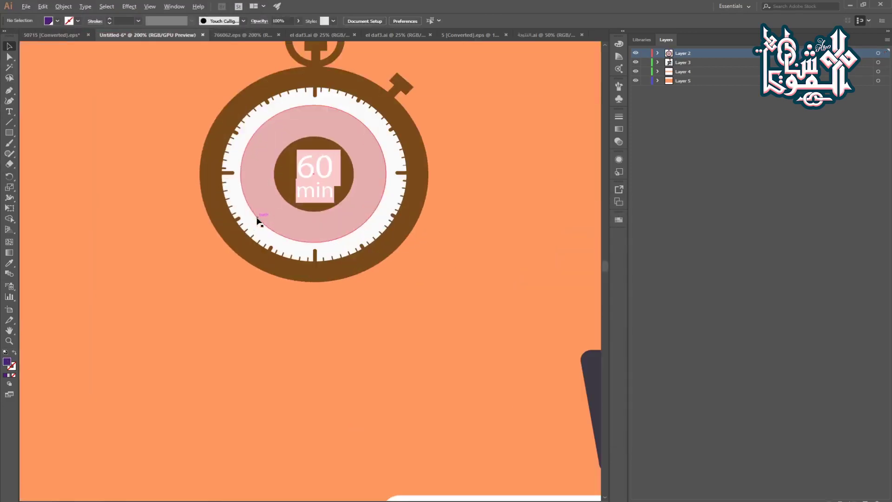
pyautogui.doubleClick(324, 176)
pyautogui.doubleClick(317, 174)
pyautogui.click(313, 170)
pyautogui.press('Delete')
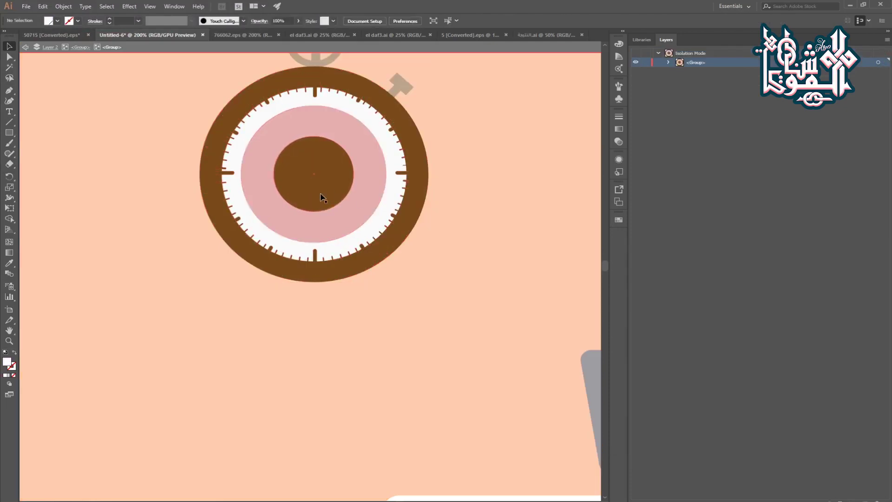
# Step: Cut the pink circle out of the stopwatch's nested group and leave isolation mode
pyautogui.scroll(-3, 293, 178)
pyautogui.click(296, 175)
pyautogui.scroll(3, 294, 175)
pyautogui.doubleClick(320, 177)
pyautogui.doubleClick(320, 178)
pyautogui.click(279, 215)
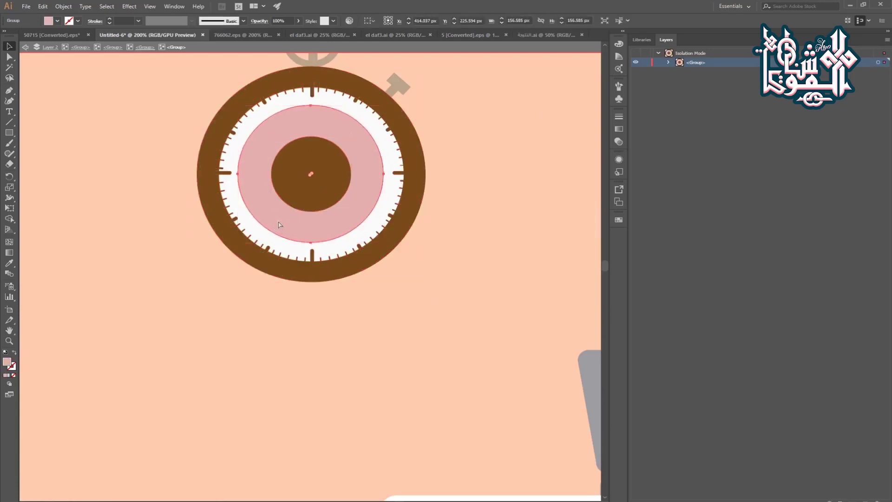
pyautogui.press('Delete')
pyautogui.scroll(-3, 173, 227)
pyautogui.doubleClick(115, 228)
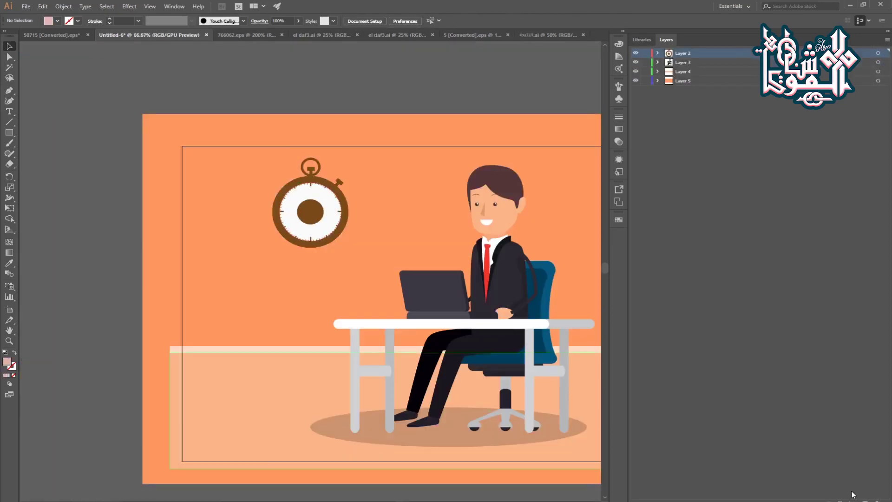
# Step: Paste the pink circle in its original place on a new layer and clear the selection
pyautogui.click(864, 500)
pyautogui.hotkey('ctrl', 'f')
pyautogui.click(105, 273)
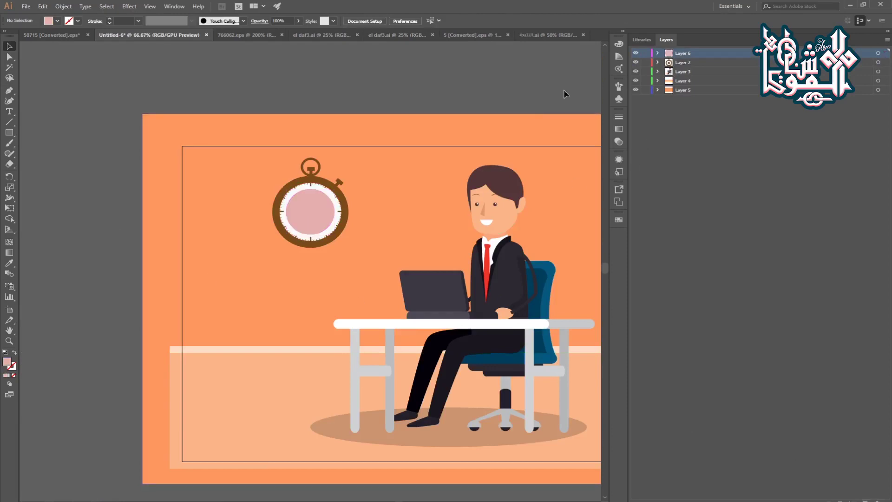
# Step: Hide the pink circle's layer and cut the brown centre circle out of the stopwatch's nested group
pyautogui.click(635, 53)
pyautogui.doubleClick(321, 213)
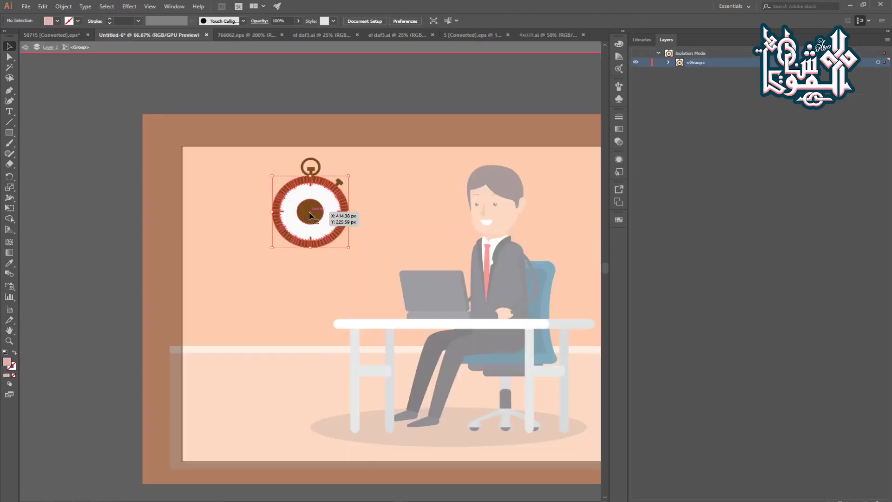
pyautogui.doubleClick(320, 214)
pyautogui.doubleClick(317, 217)
pyautogui.doubleClick(314, 219)
pyautogui.click(315, 219)
pyautogui.press('Delete')
pyautogui.doubleClick(96, 193)
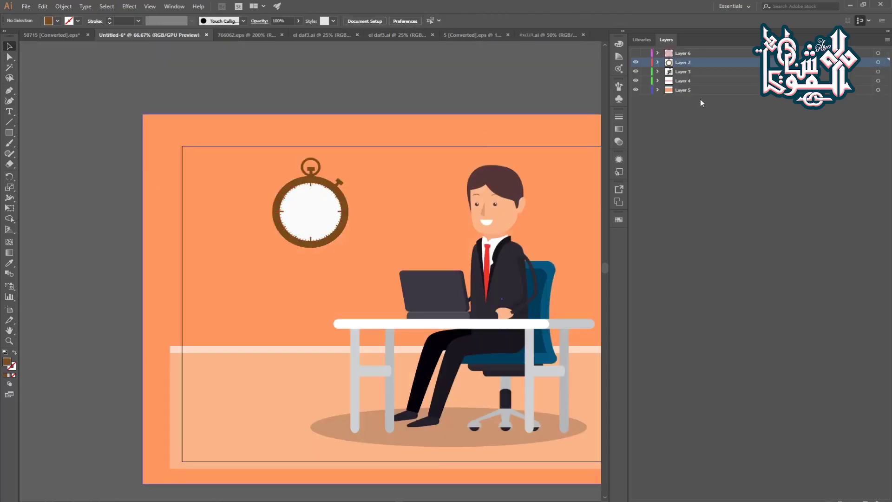
# Step: Show the pink circle's hidden layer again and paste the brown centre circle in its original place on a new layer
pyautogui.click(689, 54)
pyautogui.hotkey('ctrl', 'f')
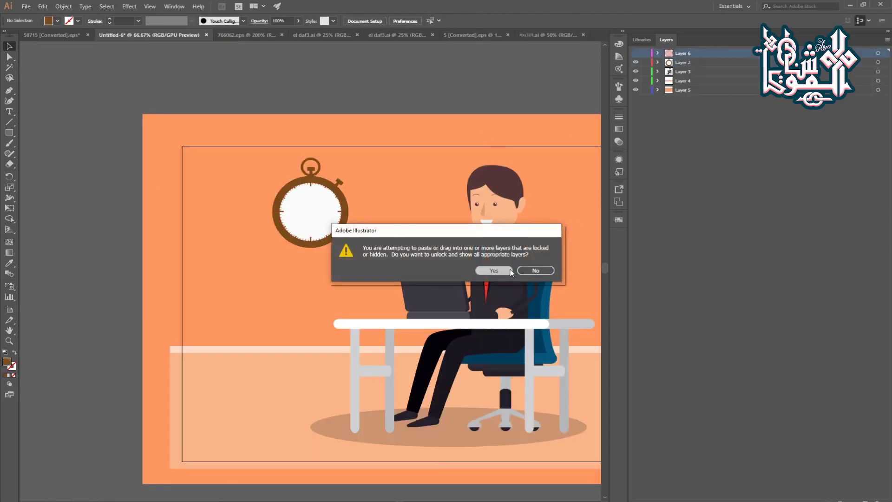
pyautogui.click(507, 271)
pyautogui.hotkey('ctrl', 'x')
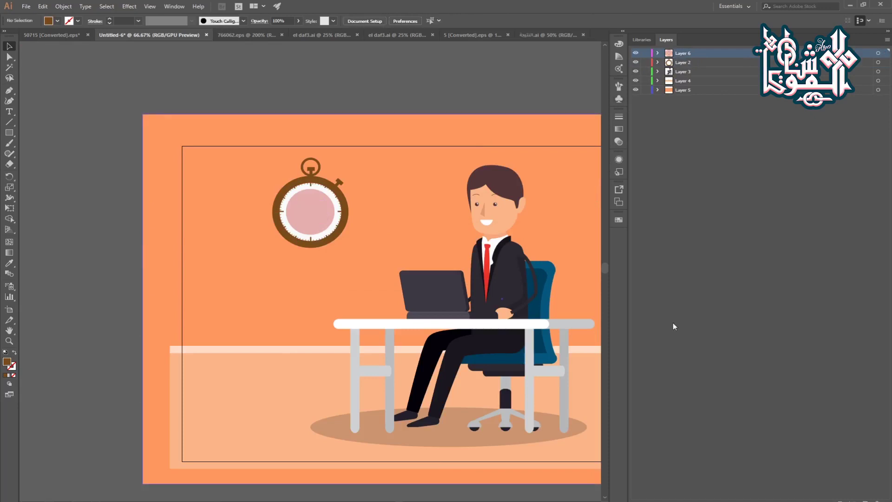
pyautogui.click(865, 500)
pyautogui.hotkey('ctrl', 'f')
# Step: Identify the stopwatch body's layer by toggling layer visibility and rename it ساعة
pyautogui.click(636, 63)
pyautogui.click(636, 62)
pyautogui.click(636, 72)
pyautogui.click(635, 71)
pyautogui.doubleClick(685, 72)
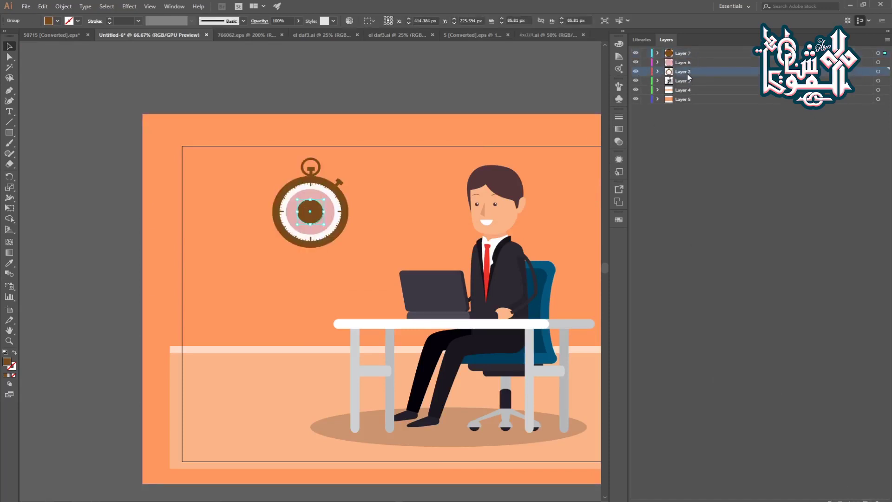
pyautogui.write('ساعة')
pyautogui.press('Return')
# Step: Rename the pink circle's layer الدايرة الوسط and the brown circle's layer الدايرة الصغيرة
pyautogui.doubleClick(683, 62)
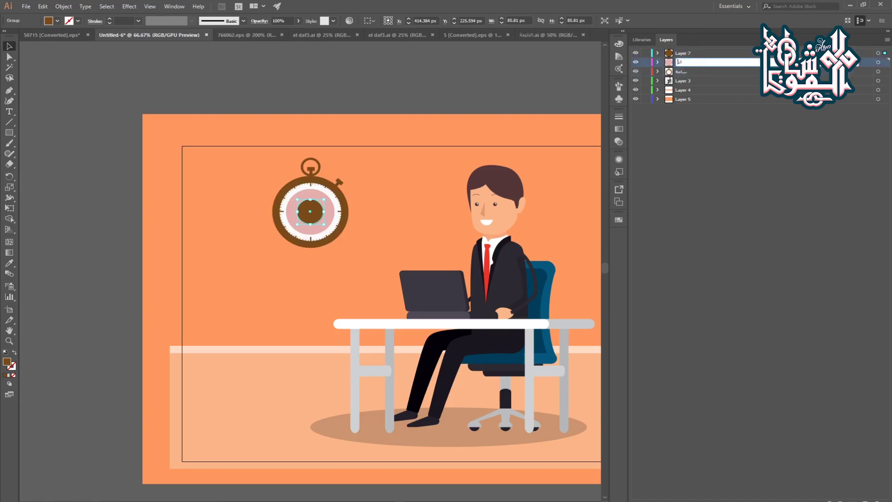
pyautogui.write('الدايرة الوسط')
pyautogui.press('Return')
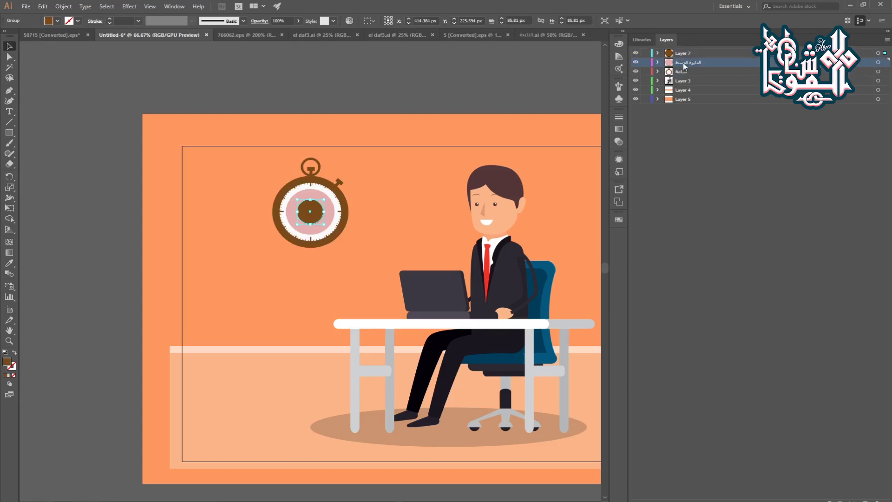
pyautogui.doubleClick(711, 53)
pyautogui.write('الدا')
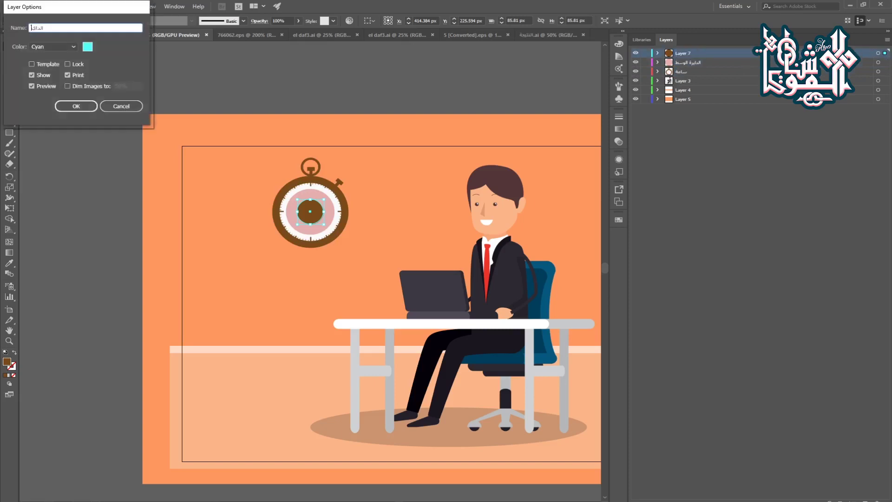
pyautogui.write('يرة الصغيرة')
pyautogui.press('Return')
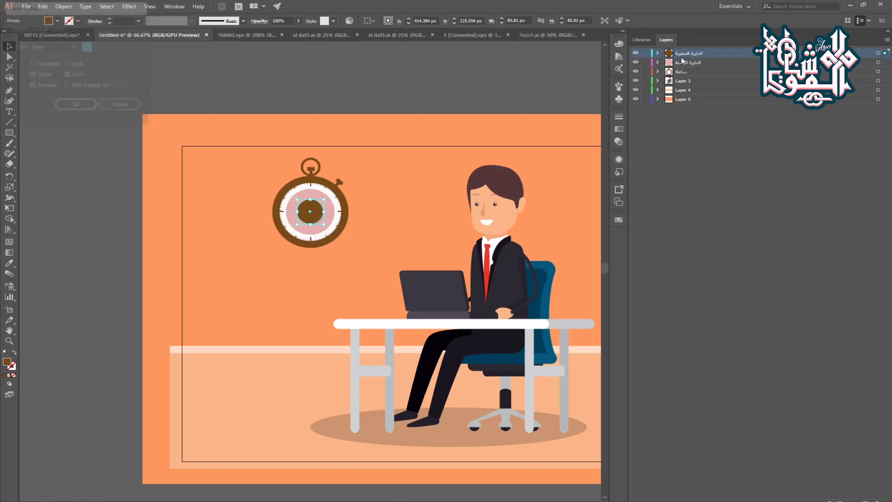
# Step: Clear the selection and look through the other open documents before returning to the desk scene
pyautogui.scroll(-5, 354, 119)
pyautogui.moveTo(350, 134); pyautogui.dragTo(279, 179)
pyautogui.scroll(2, 288, 172)
pyautogui.scroll(1, 283, 198)
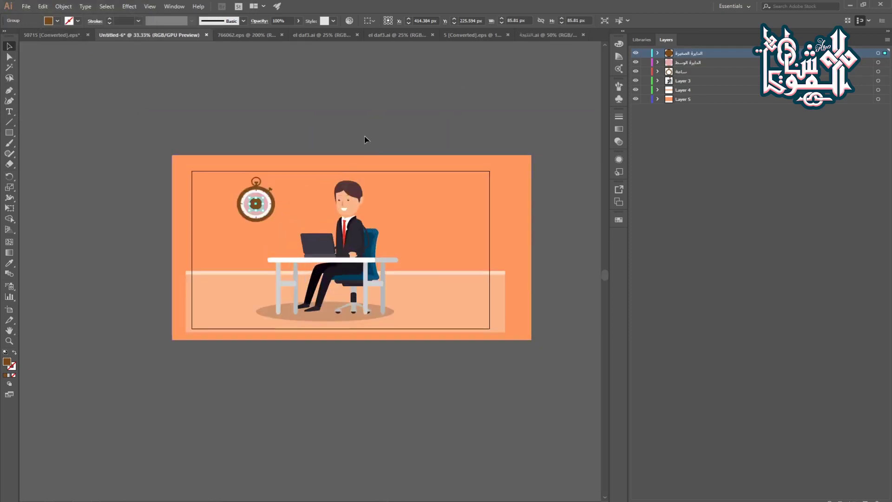
pyautogui.click(364, 137)
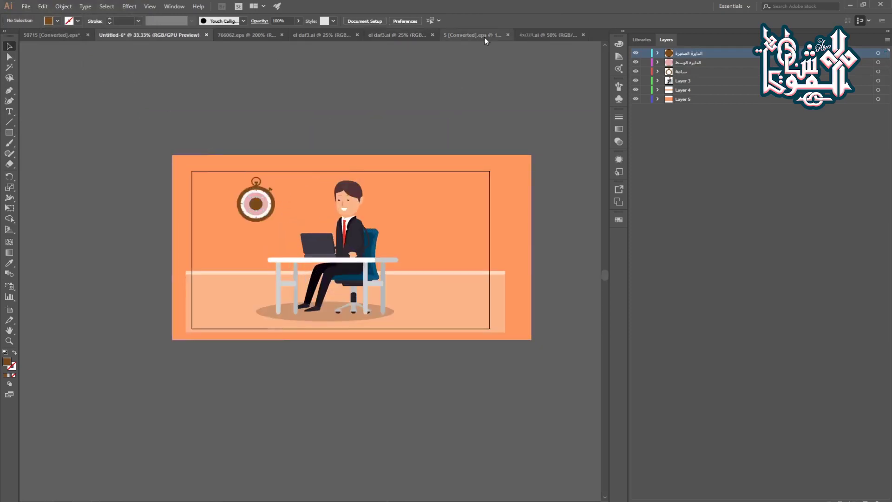
pyautogui.click(380, 35)
pyautogui.click(544, 35)
pyautogui.click(71, 39)
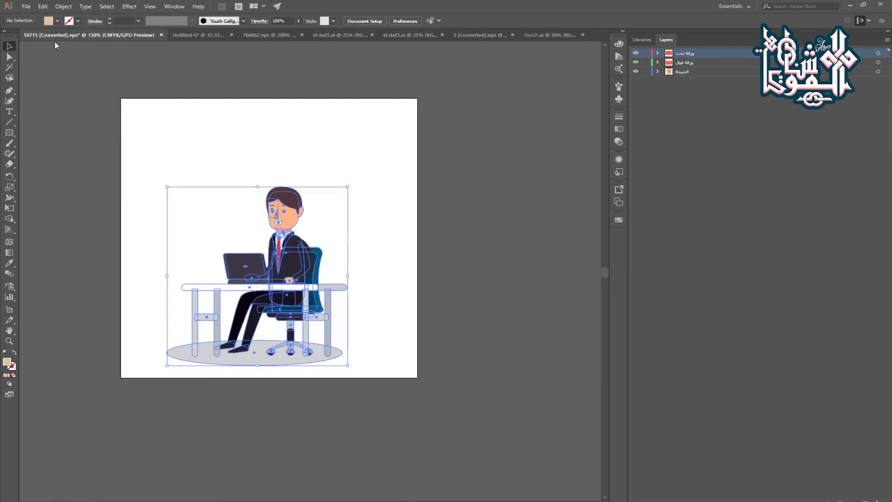
pyautogui.click(169, 34)
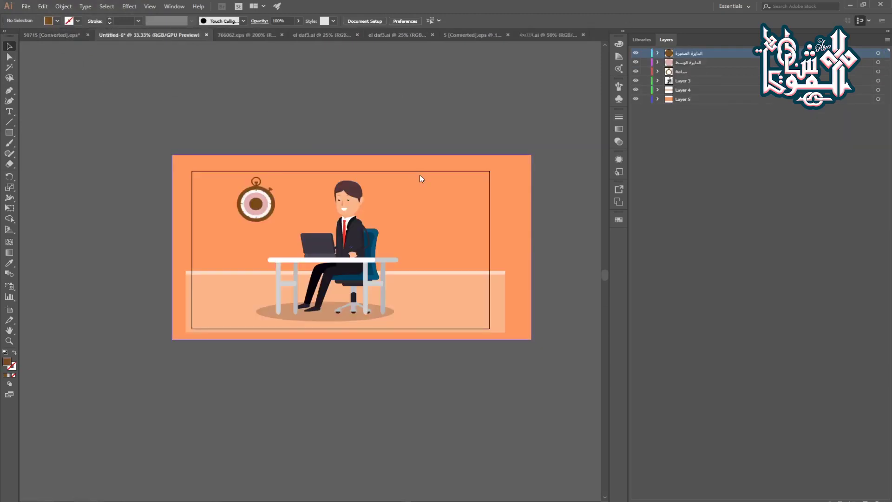
# Step: Save the desk scene as an Illustrator file named غرفة المحامي with the default Illustrator CC options
pyautogui.hotkey('ctrl', 's')
pyautogui.write('غرفة')
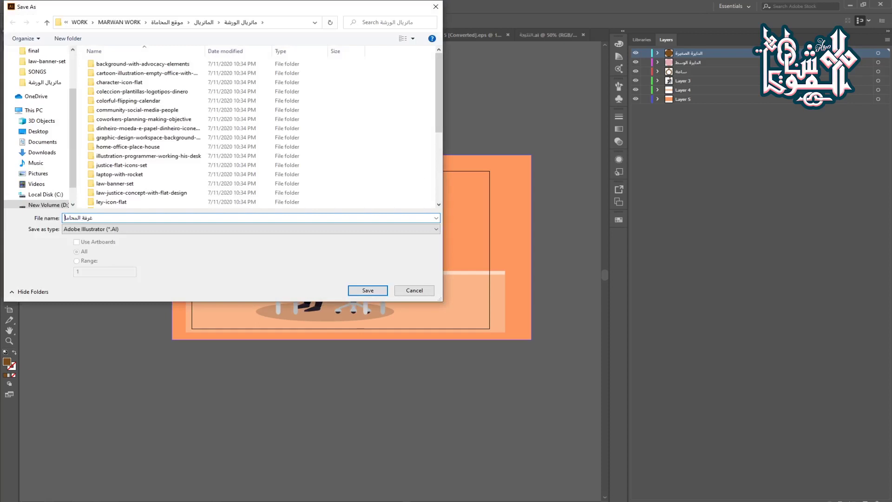
pyautogui.write(' المحامي')
pyautogui.press('Return')
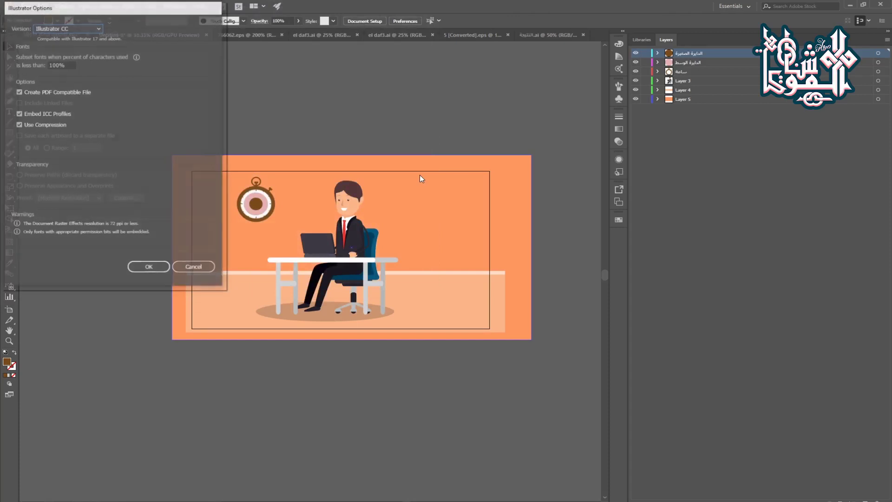
pyautogui.press('Return')
# Step: Isolate the seated man's nested groups and select the curved path of the arm beside the chair
pyautogui.scroll(1, 308, 219)
pyautogui.scroll(2, 311, 219)
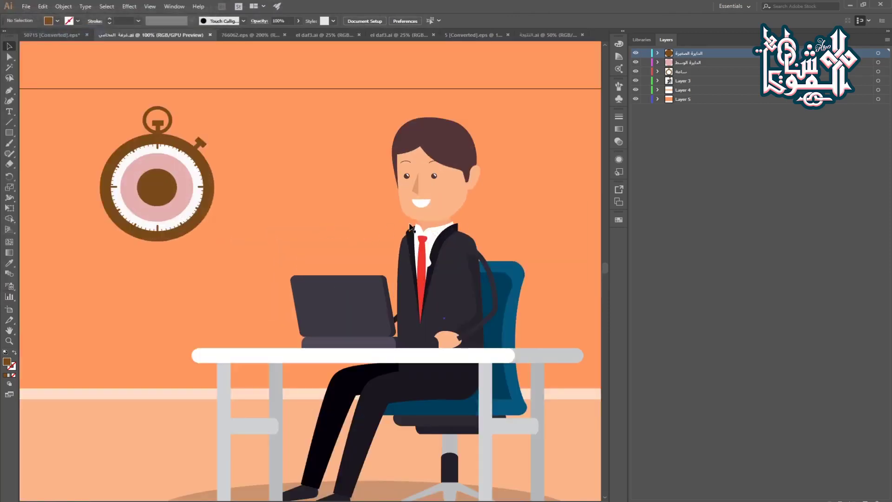
pyautogui.moveTo(413, 215); pyautogui.dragTo(341, 196)
pyautogui.scroll(-2, 393, 194)
pyautogui.click(400, 224)
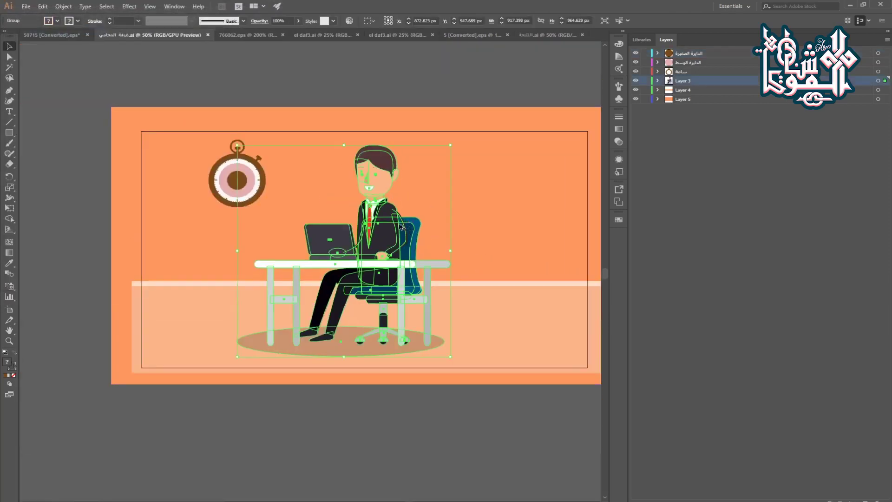
pyautogui.scroll(2, 403, 230)
pyautogui.doubleClick(410, 233)
pyautogui.doubleClick(410, 235)
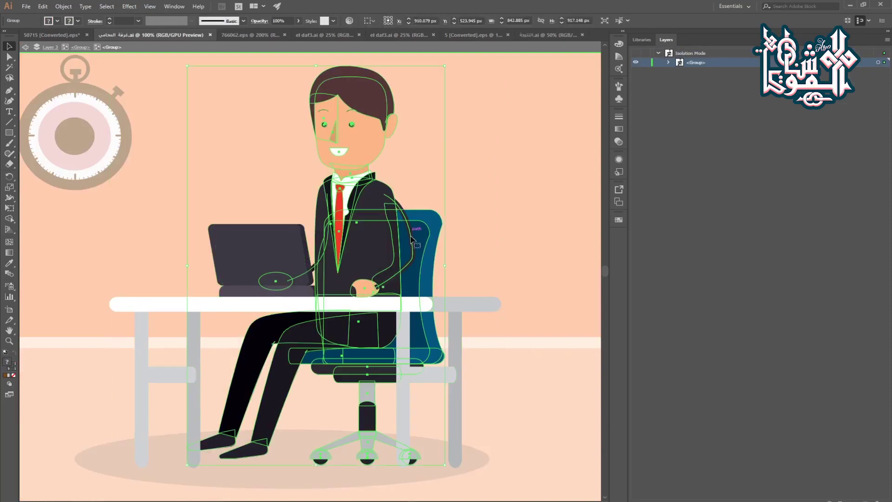
pyautogui.doubleClick(411, 244)
pyautogui.doubleClick(412, 253)
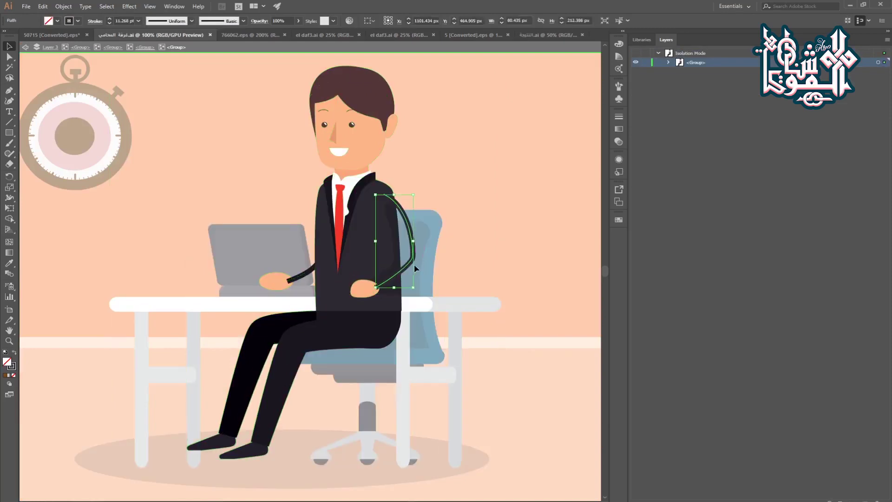
# Step: Try removing the selected arm path from the man's group and undo the removal
pyautogui.press('Delete')
pyautogui.scroll(-1, 425, 216)
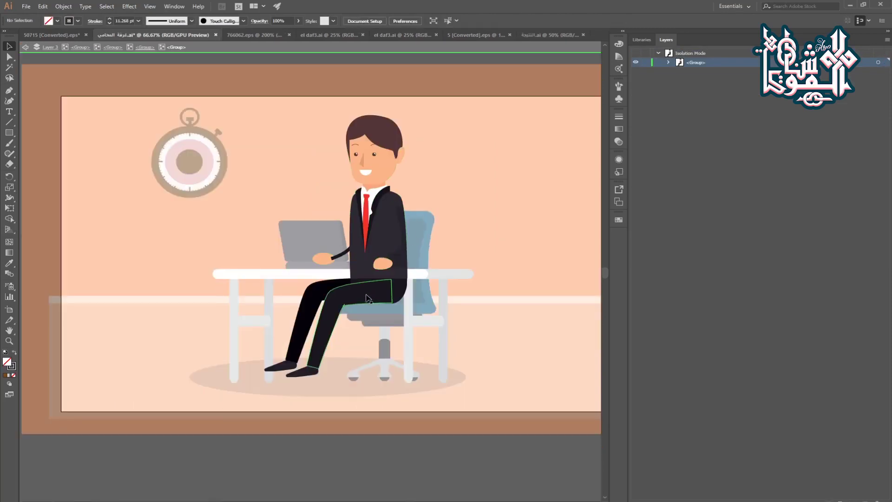
pyautogui.scroll(-1, 371, 297)
pyautogui.doubleClick(344, 435)
pyautogui.hotkey('ctrl', 'z')
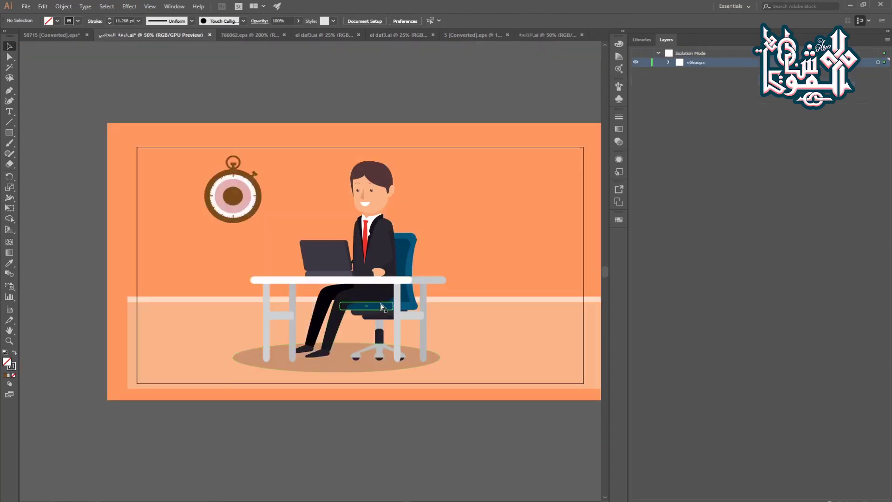
# Step: Set the stroke weight of the arm beside the chair to 45 pt
pyautogui.scroll(1, 372, 250)
pyautogui.click(110, 19)
pyautogui.scroll(-1, 112, 21)
pyautogui.click(110, 19)
pyautogui.click(111, 19)
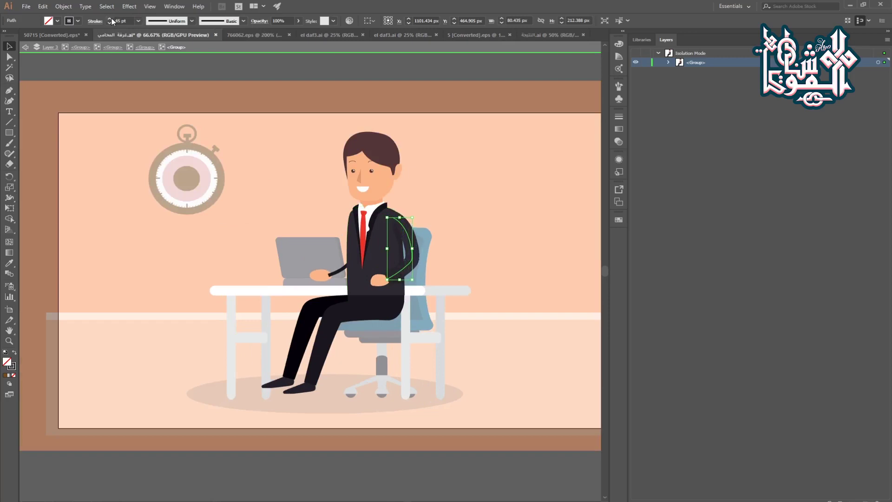
# Step: Give the arm reaching toward the laptop the same 45 pt stroke as the other arm and leave isolation mode
pyautogui.click(357, 273)
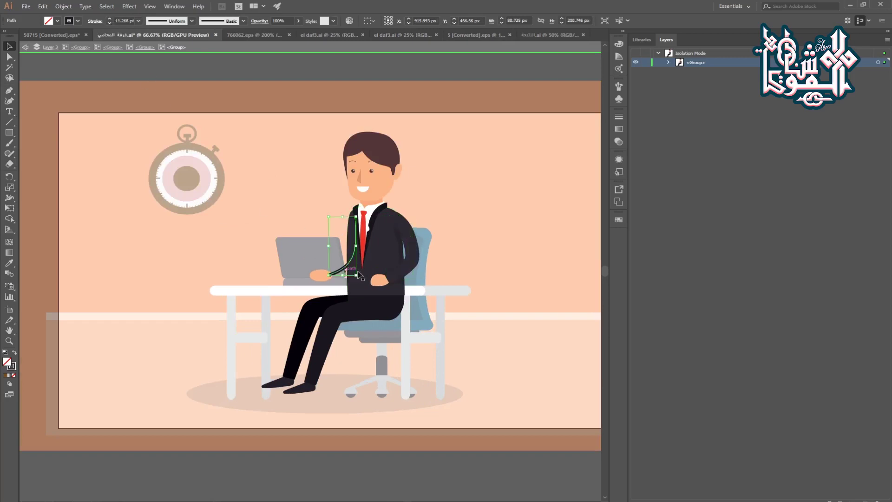
pyautogui.click(401, 259)
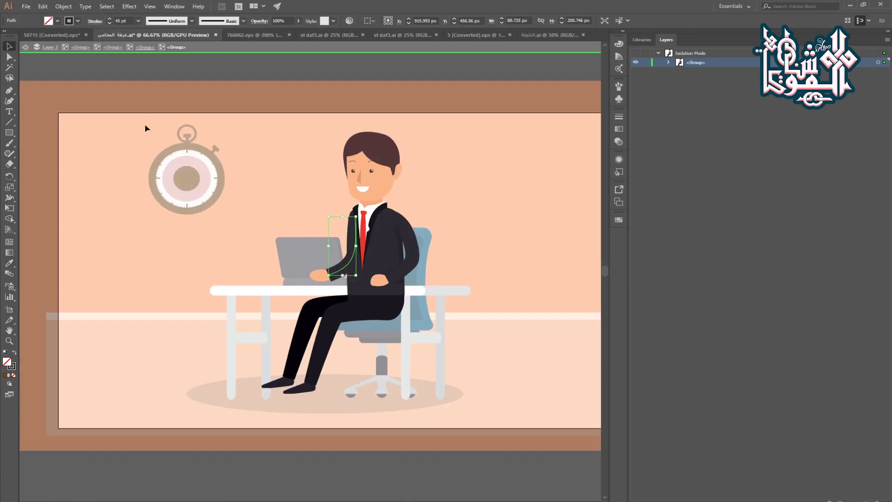
pyautogui.scroll(-4, 144, 128)
pyautogui.doubleClick(151, 303)
# Step: Examine the man's thickened arms up close and within the whole desk scene
pyautogui.moveTo(162, 219); pyautogui.dragTo(270, 323)
pyautogui.scroll(6, 243, 228)
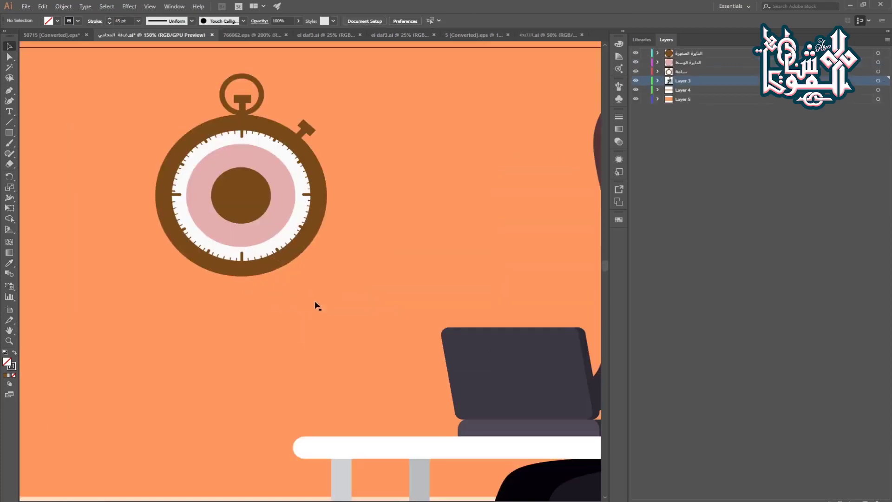
pyautogui.moveTo(388, 354); pyautogui.dragTo(136, 230)
pyautogui.scroll(-2, 319, 251)
pyautogui.scroll(2, 344, 296)
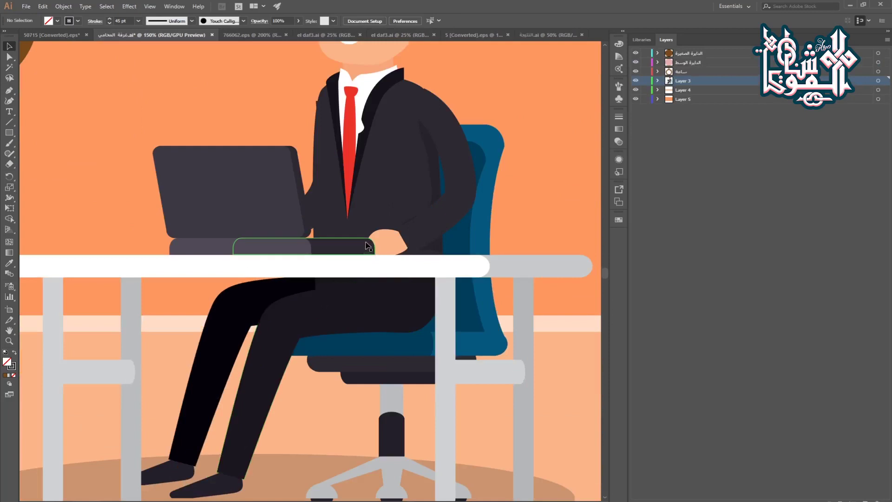
pyautogui.scroll(-3, 283, 184)
pyautogui.moveTo(241, 239); pyautogui.dragTo(321, 304)
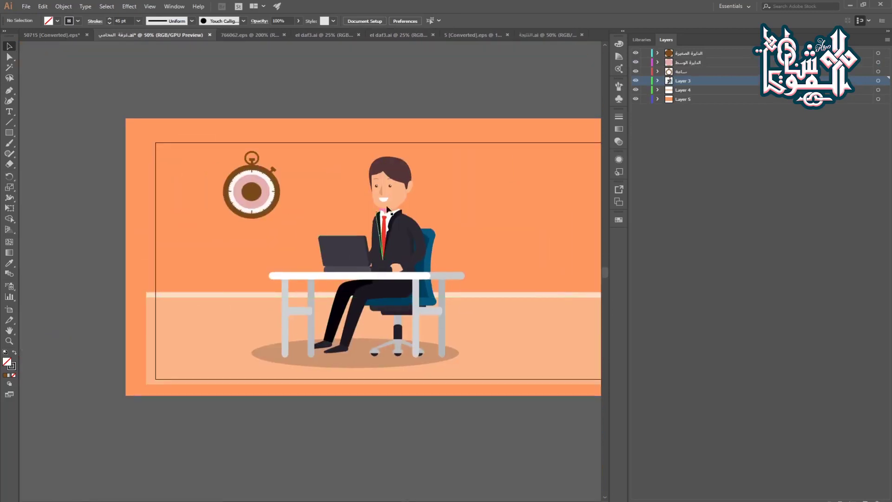
# Step: Isolate the man's nested group and cut out his head, including the face, hair, eyes, eyebrows, nose, mouth and ear
pyautogui.scroll(5, 370, 193)
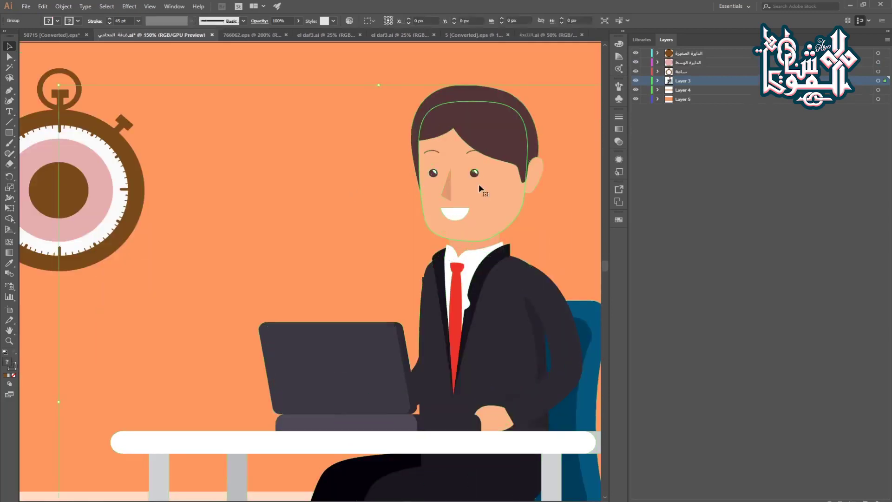
pyautogui.doubleClick(479, 184)
pyautogui.doubleClick(489, 196)
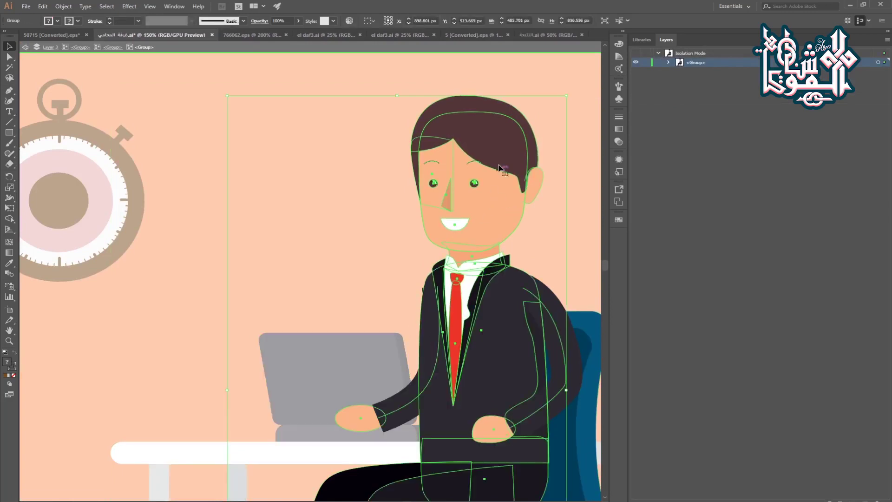
pyautogui.doubleClick(488, 200)
pyautogui.keyDown('shift'); pyautogui.click(470, 186); pyautogui.keyUp('shift')
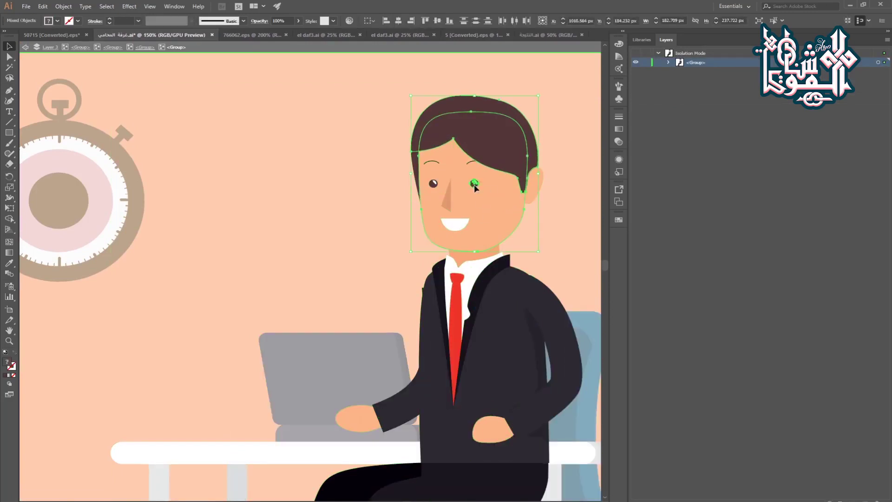
pyautogui.keyDown('shift'); pyautogui.click(458, 228); pyautogui.keyUp('shift')
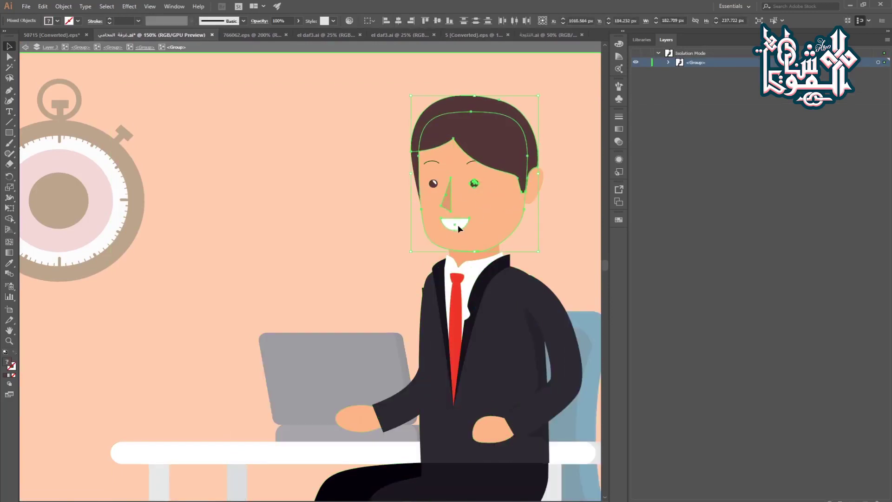
pyautogui.keyDown('shift'); pyautogui.click(432, 163); pyautogui.keyUp('shift')
pyautogui.keyDown('shift'); pyautogui.click(538, 185); pyautogui.keyUp('shift')
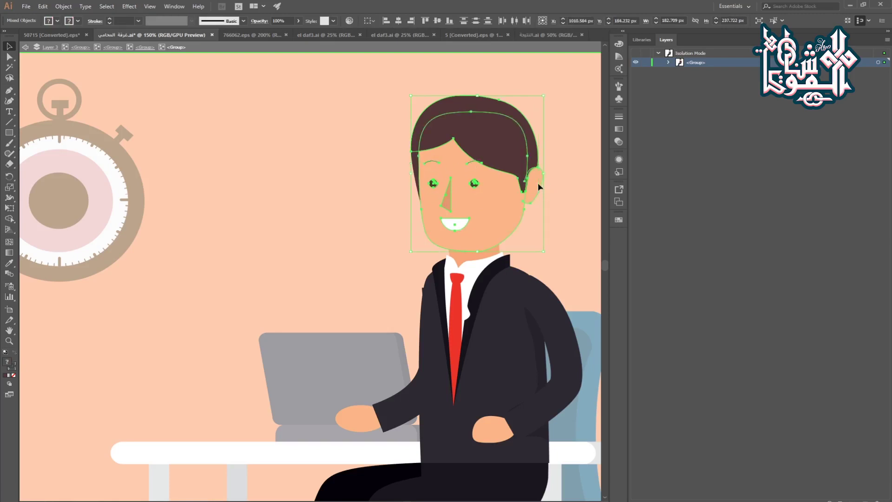
pyautogui.keyDown('shift'); pyautogui.click(431, 209); pyautogui.keyUp('shift')
pyautogui.press('Delete')
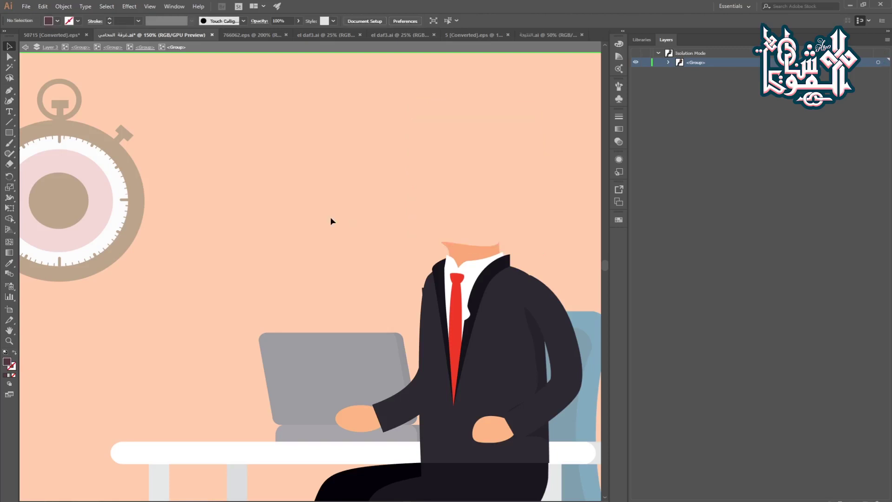
# Step: Leave isolation mode, create a new layer above Layer 3 and paste the head onto it in its original position
pyautogui.doubleClick(330, 221)
pyautogui.click(865, 500)
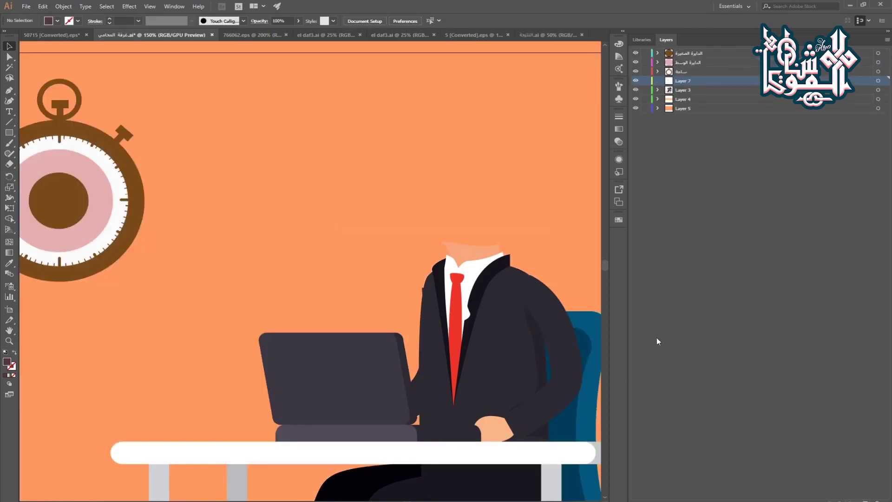
pyautogui.hotkey('ctrl', 'f')
pyautogui.scroll(-5, 377, 234)
pyautogui.click(372, 175)
pyautogui.hotkey('ctrl', '+')
pyautogui.hotkey('ctrl', '+')
pyautogui.hotkey('ctrl', '+')
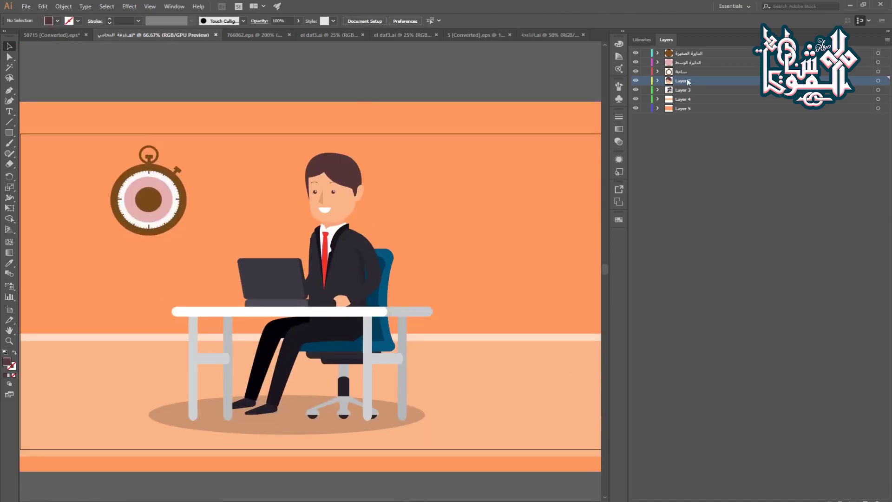
# Step: Rename the head's layer as الرأس and Layer 3 as الراجل
pyautogui.doubleClick(683, 81)
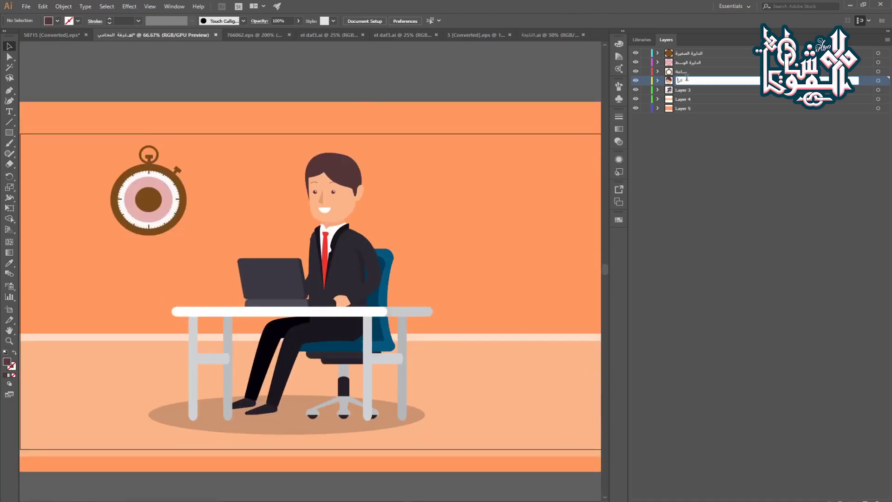
pyautogui.press('Return')
pyautogui.click(679, 92)
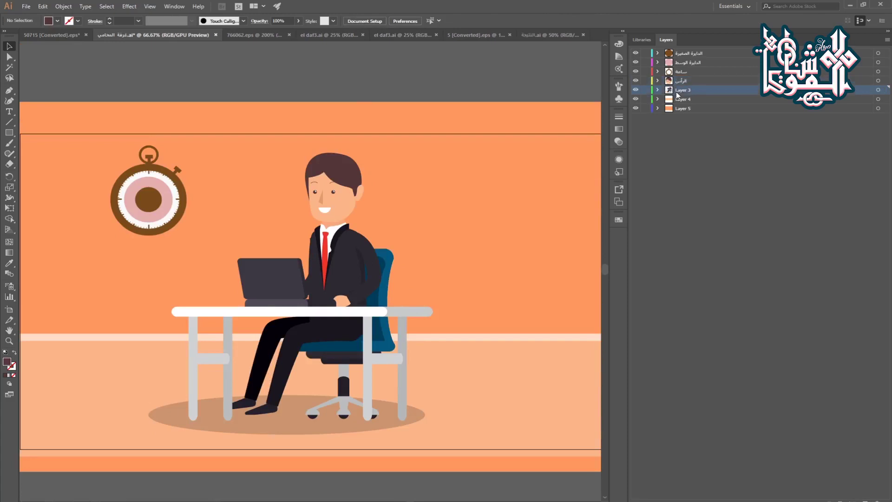
pyautogui.doubleClick(677, 94)
pyautogui.write('الراجل')
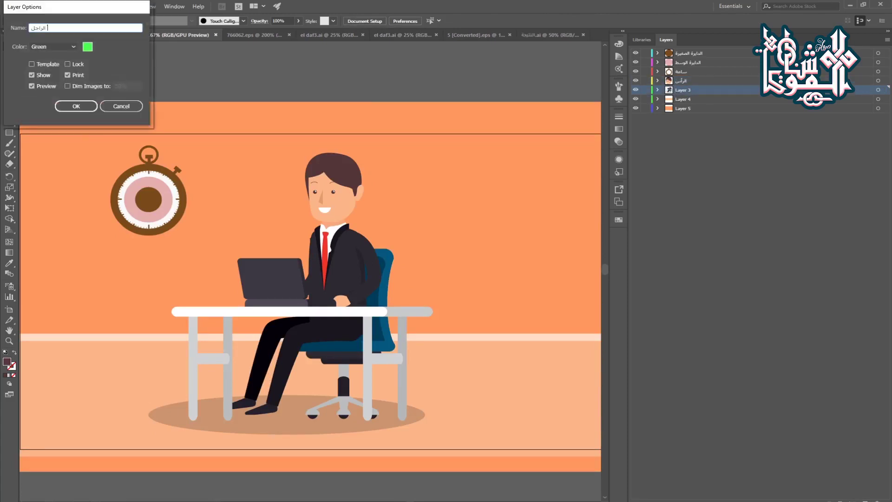
pyautogui.press('Return')
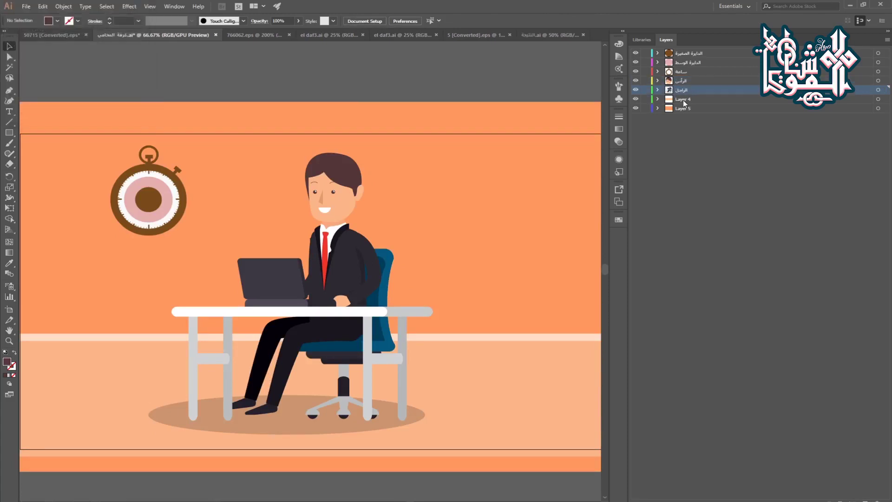
# Step: Rename Layer 4 as الارض and Layer 5 as الحائط
pyautogui.click(684, 101)
pyautogui.doubleClick(689, 98)
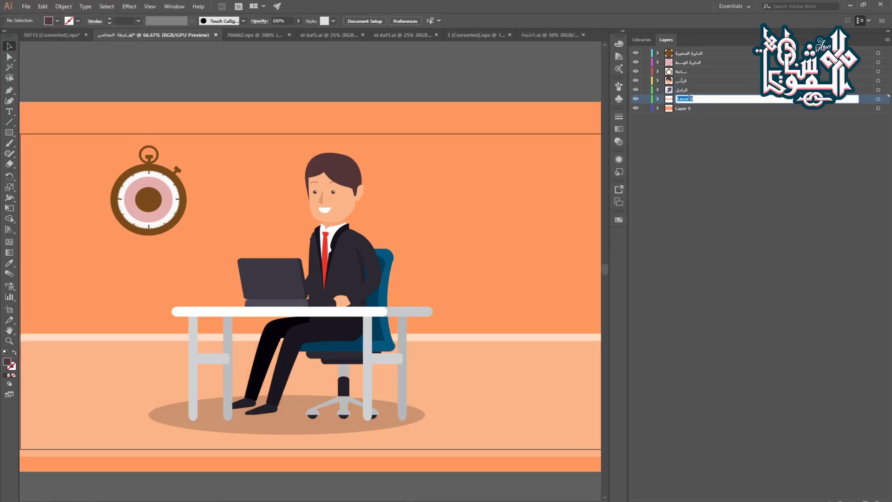
pyautogui.press('Return')
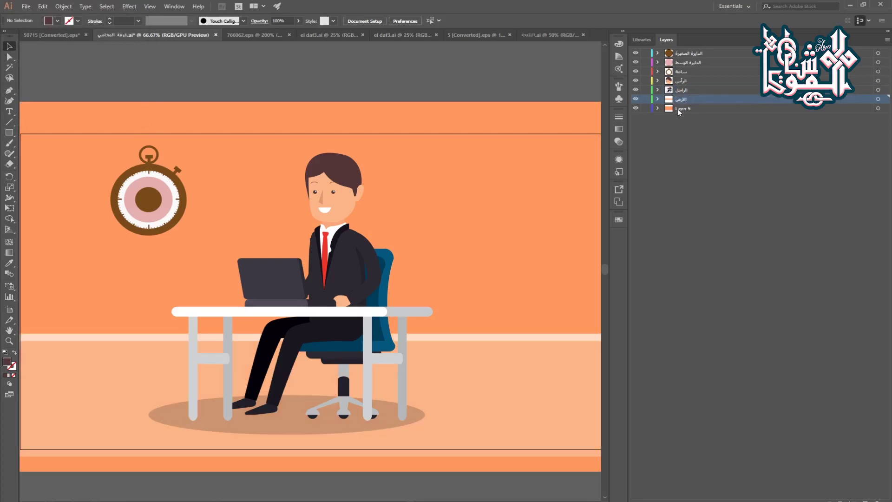
pyautogui.doubleClick(680, 110)
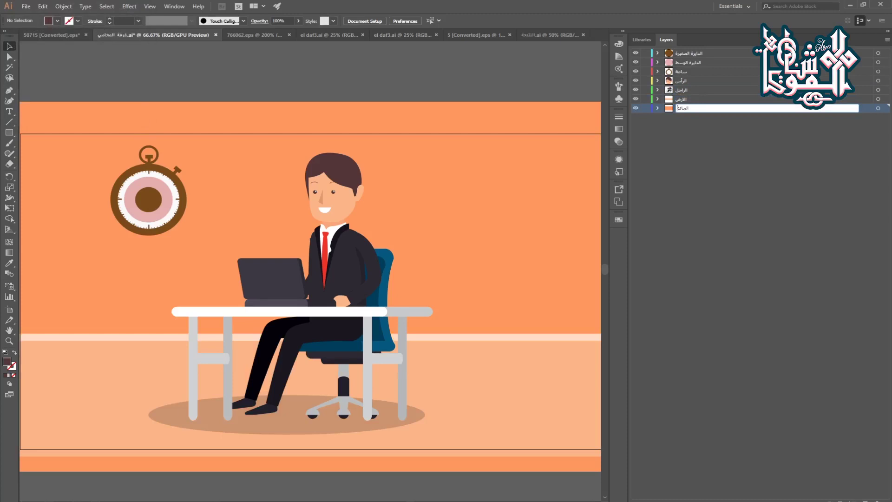
pyautogui.press('Return')
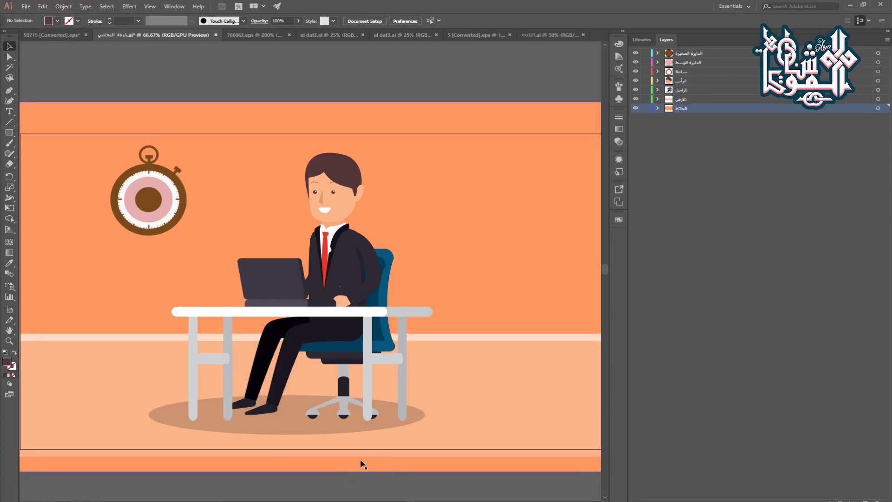
# Step: Check the reference video's floor colour and fill the floor rectangle with a similar dark brown
pyautogui.click(350, 501)
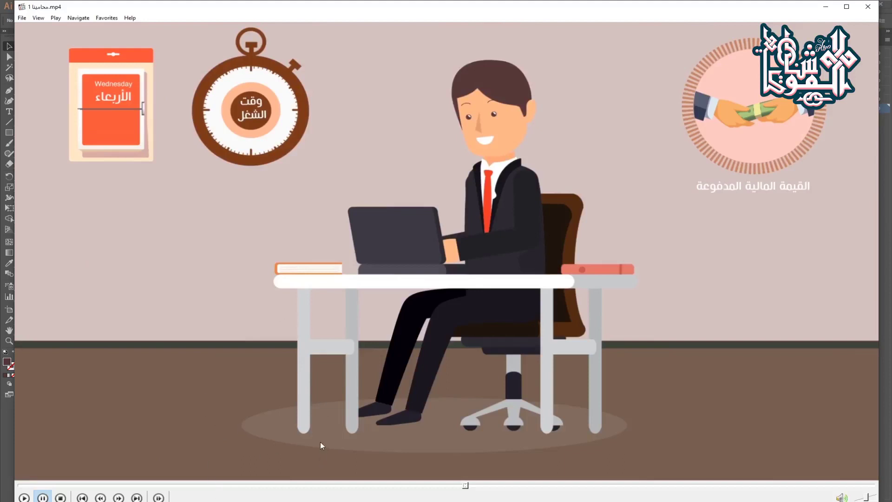
pyautogui.hotkey('alt', 'Tab')
pyautogui.click(157, 385)
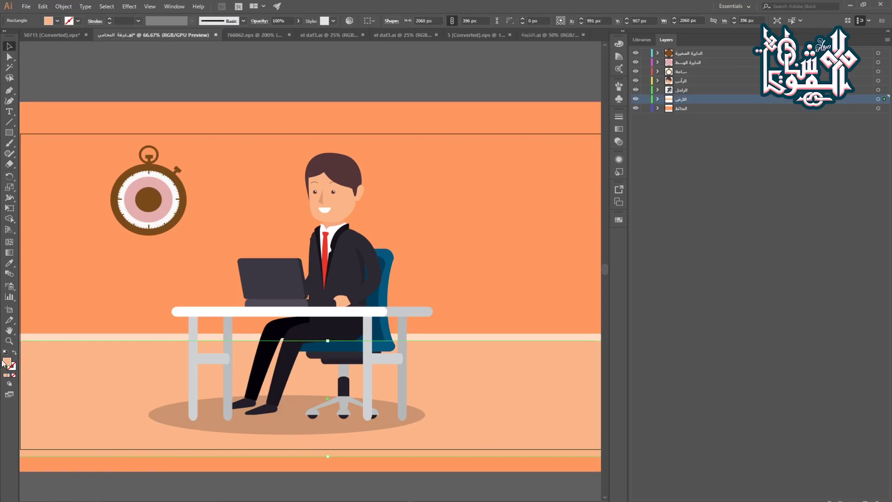
pyautogui.hotkey('alt', 'Tab')
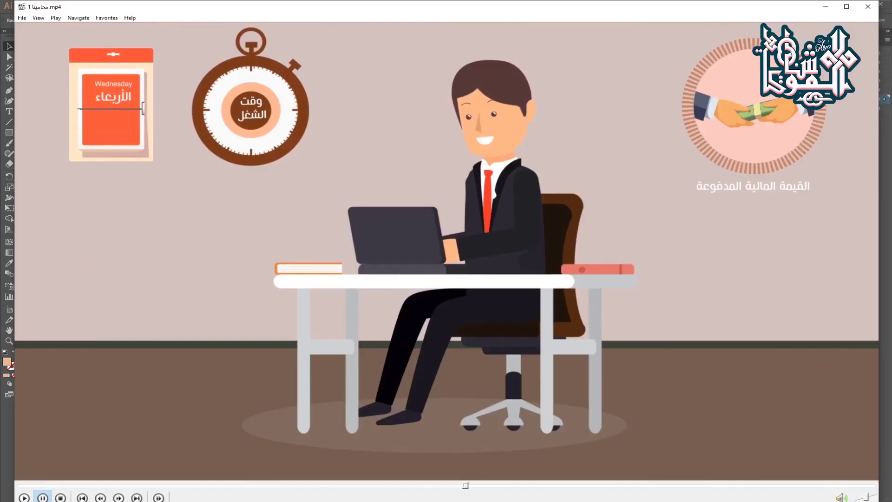
pyautogui.hotkey('alt', 'Tab')
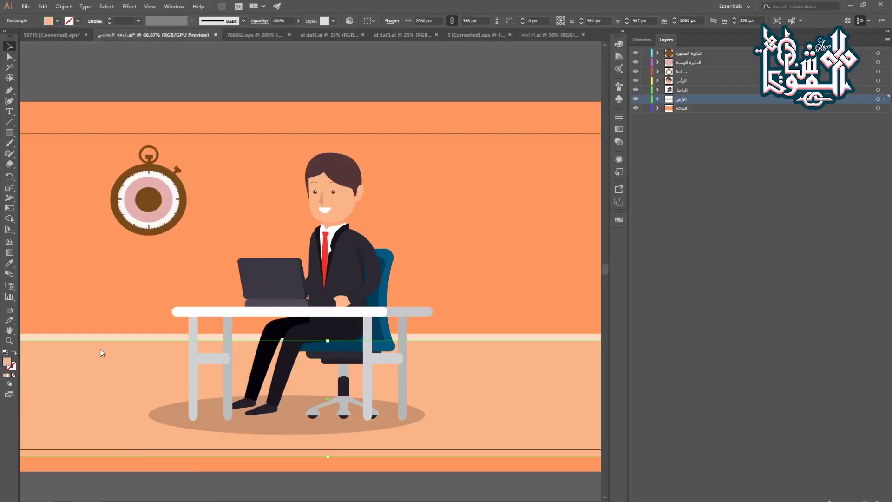
pyautogui.click(144, 135)
pyautogui.moveTo(144, 135)
pyautogui.mouseDown()
pyautogui.moveTo(60, 115)
pyautogui.moveTo(81, 96)
pyautogui.mouseUp()
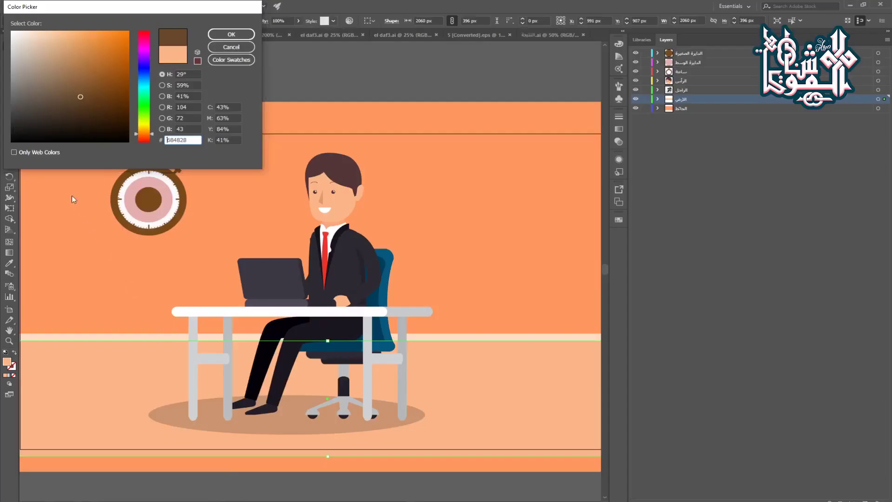
pyautogui.moveTo(71, 113)
pyautogui.mouseDown()
pyautogui.moveTo(40, 97)
pyautogui.moveTo(61, 100)
pyautogui.mouseUp()
pyautogui.click(231, 35)
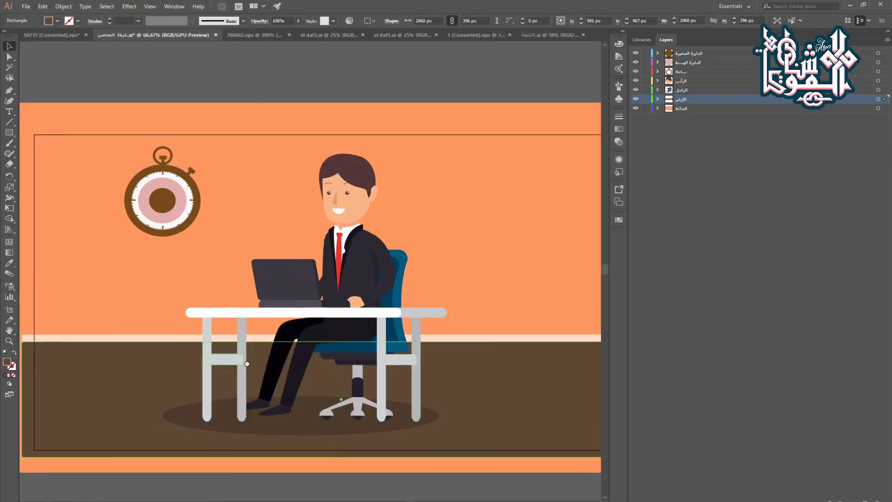
# Step: Compare the wall with the reference video and fill the wall rectangle with light peach FFD0B8
pyautogui.click(249, 269)
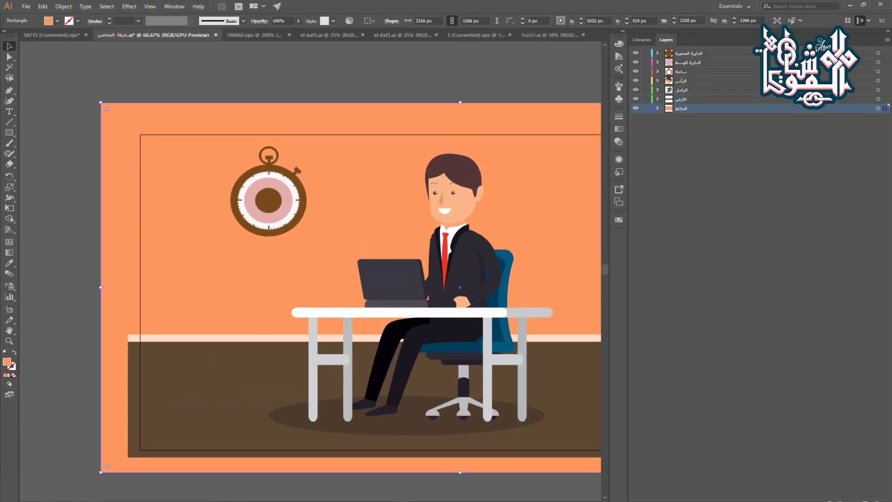
pyautogui.hotkey('alt', 'Tab')
pyautogui.hotkey('alt', 'Tab')
pyautogui.moveTo(61, 34); pyautogui.dragTo(44, 29)
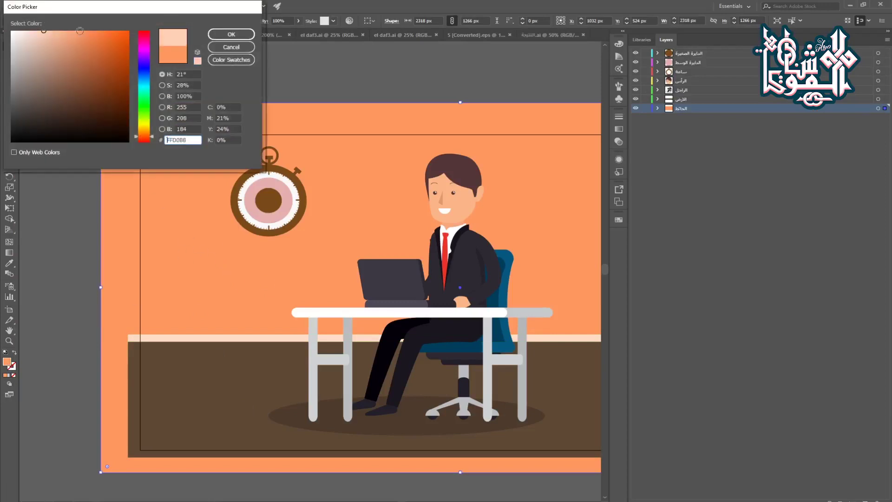
pyautogui.click(211, 37)
pyautogui.click(57, 240)
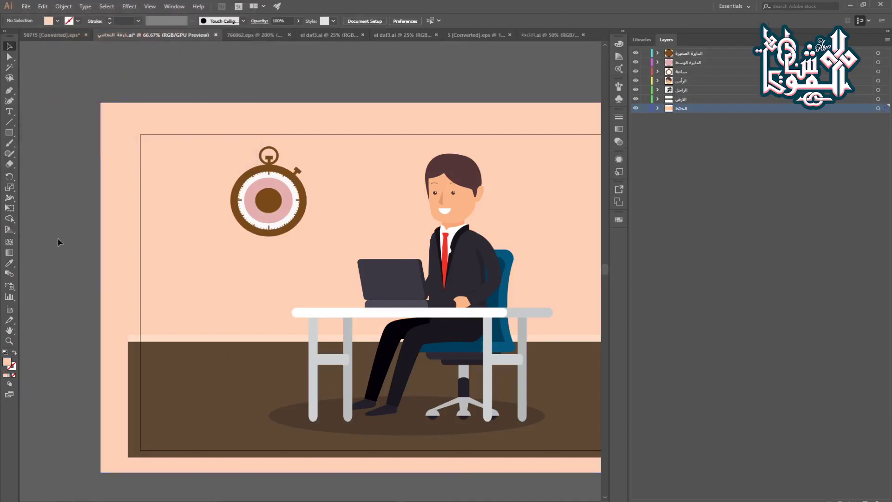
# Step: Fill the thin skirting strip above the brown floor with dark green 1A3A02 and deselect it
pyautogui.scroll(-1, 204, 217)
pyautogui.moveTo(278, 270); pyautogui.dragTo(161, 258)
pyautogui.scroll(-1, 197, 261)
pyautogui.moveTo(178, 287); pyautogui.dragTo(246, 293)
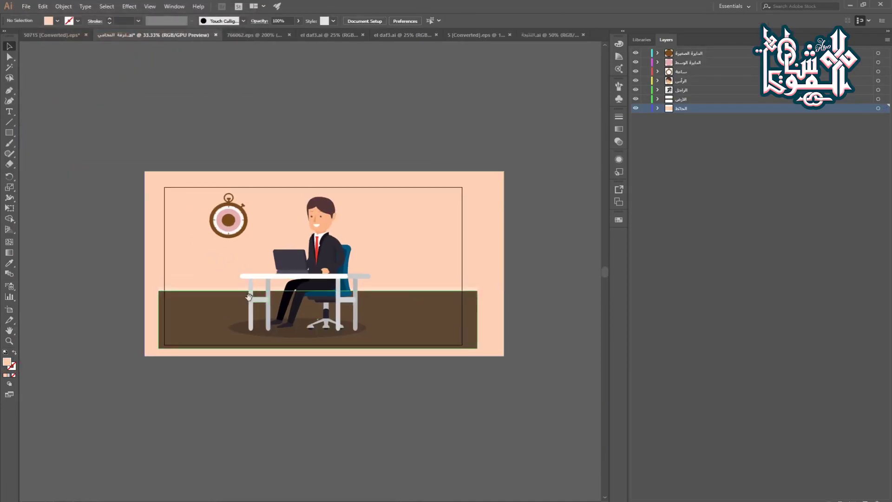
pyautogui.scroll(3, 177, 290)
pyautogui.scroll(1, 177, 292)
pyautogui.click(169, 344)
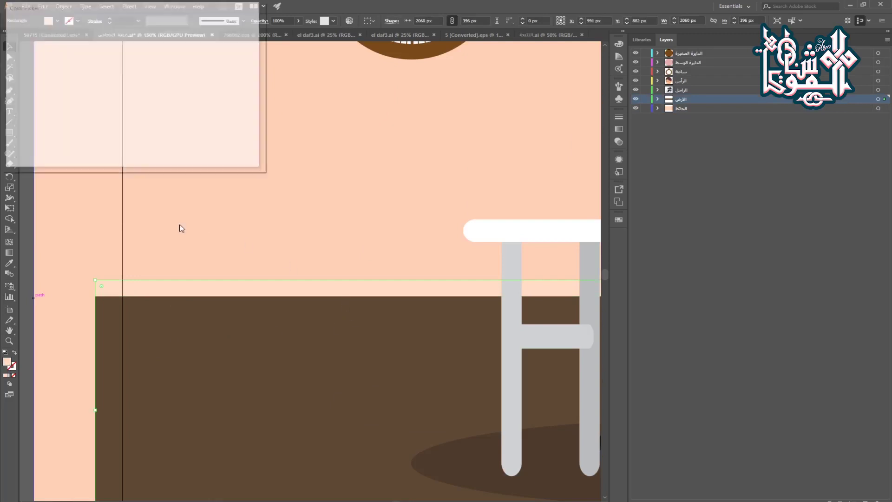
pyautogui.click(146, 113)
pyautogui.moveTo(125, 107); pyautogui.dragTo(126, 116)
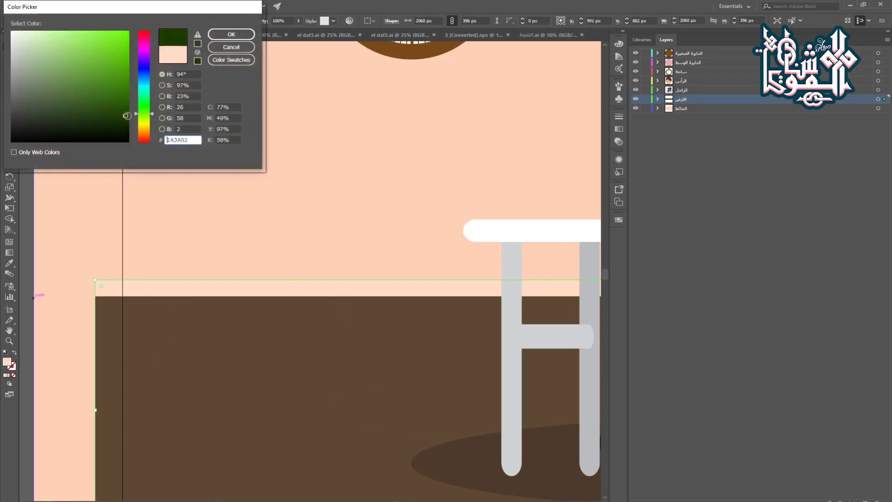
pyautogui.click(230, 34)
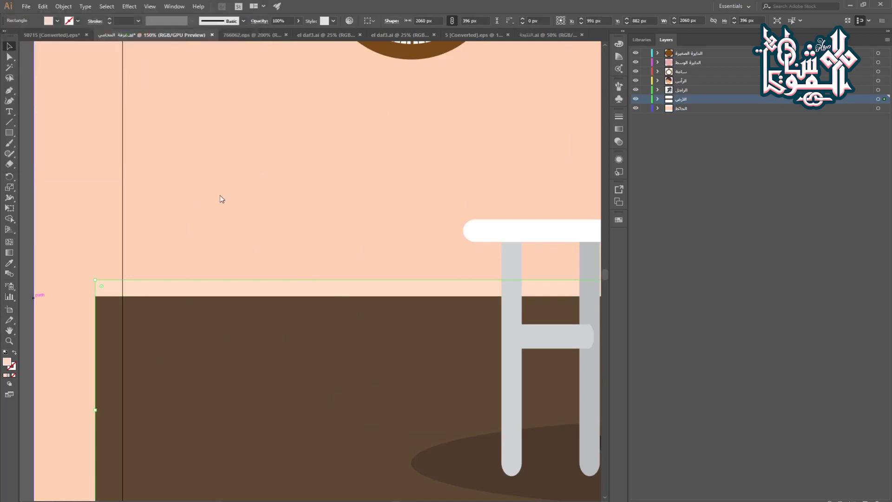
pyautogui.scroll(-3, 219, 196)
pyautogui.click(73, 243)
pyautogui.scroll(-2, 259, 328)
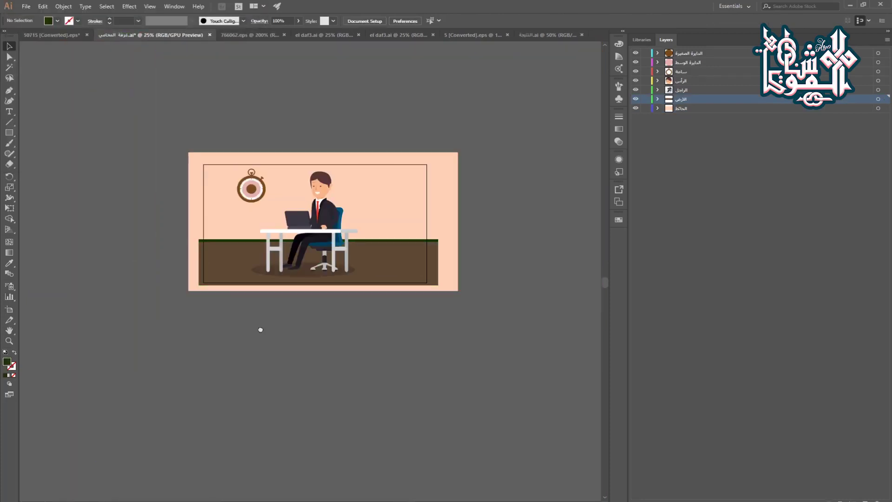
# Step: Save the desk scene and close it along with all other open documents except 50715 [Converted].eps
pyautogui.hotkey('ctrl', 's')
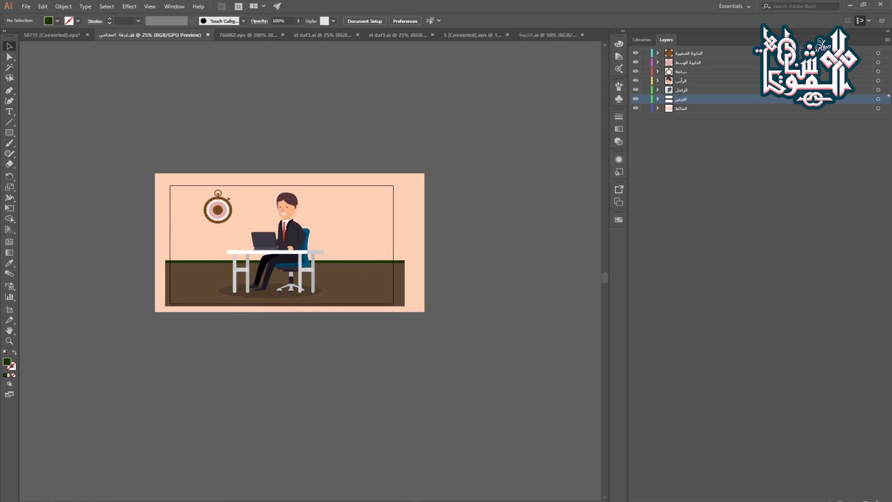
pyautogui.click(207, 34)
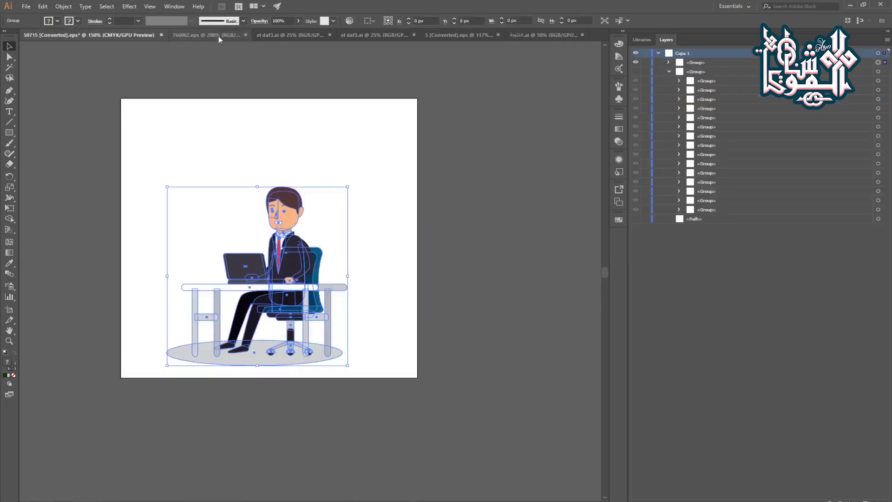
pyautogui.click(246, 34)
pyautogui.click(264, 34)
pyautogui.click(264, 35)
pyautogui.click(291, 35)
pyautogui.click(291, 35)
pyautogui.click(265, 34)
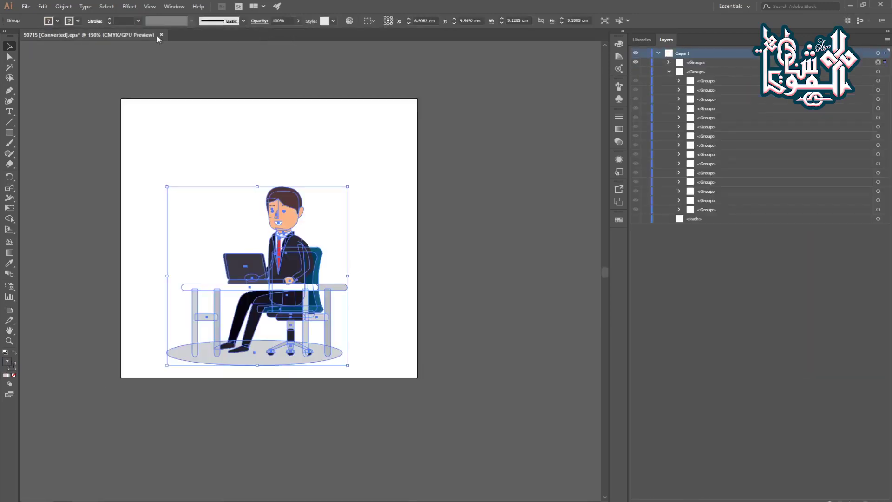
# Step: Switch to the reference video in the media player and play it onward past the desk scene
pyautogui.click(233, 469)
pyautogui.hotkey('alt', 'Tab')
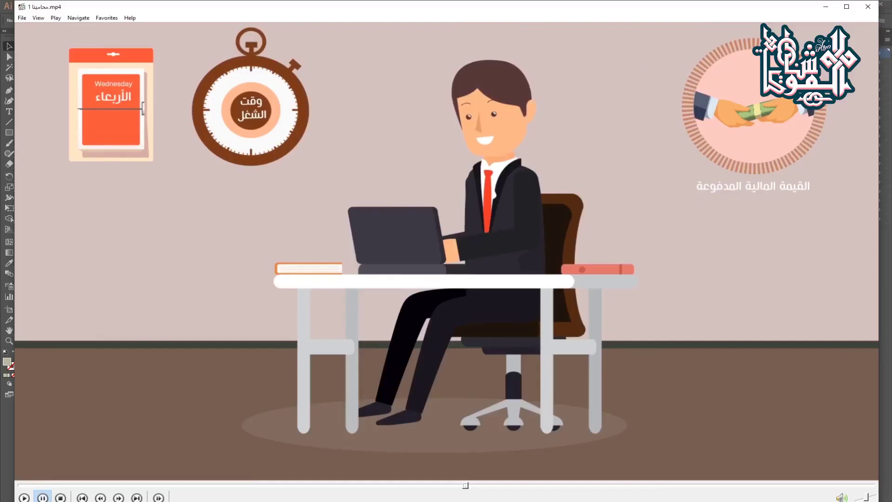
pyautogui.click(349, 350)
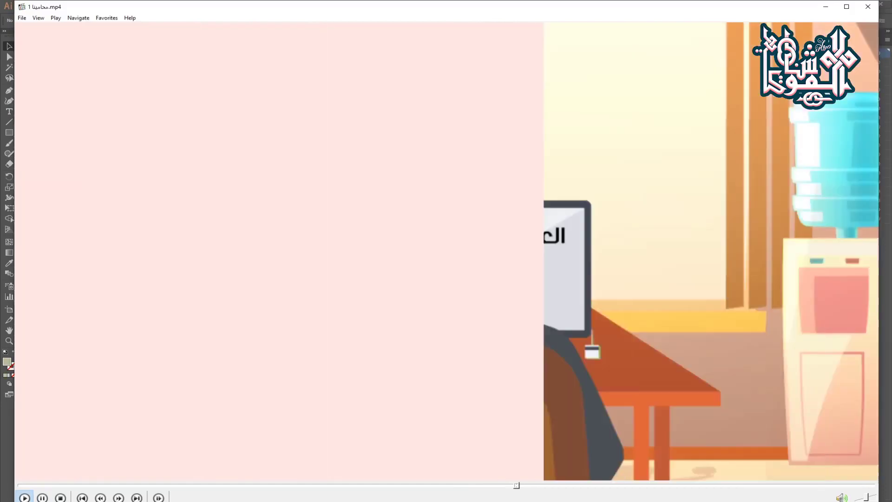
# Step: Play the reference video up to the desk scene with the video call on the monitor and pause it there
pyautogui.press('space')
pyautogui.click(371, 296)
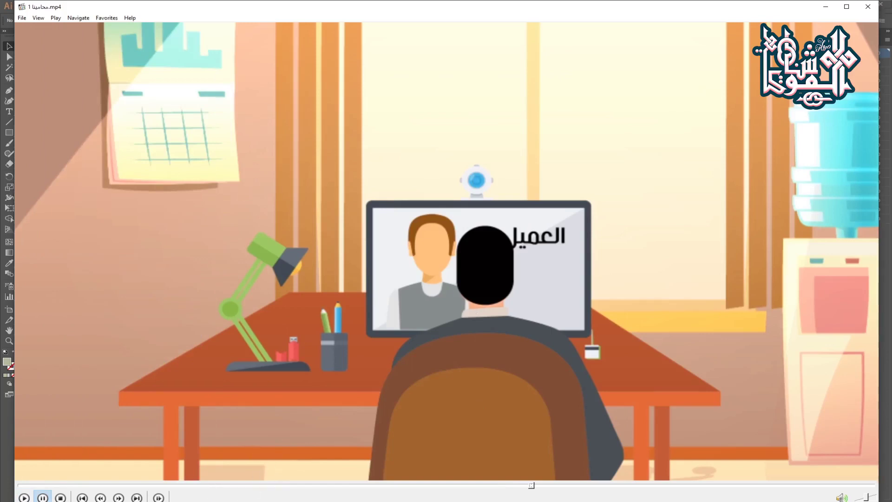
# Step: Open the EPS file 51061 from the home-office-place-house folder in Illustrator, retaining 9-slice scaling for symbols
pyautogui.moveTo(251, 497)
pyautogui.click(301, 472)
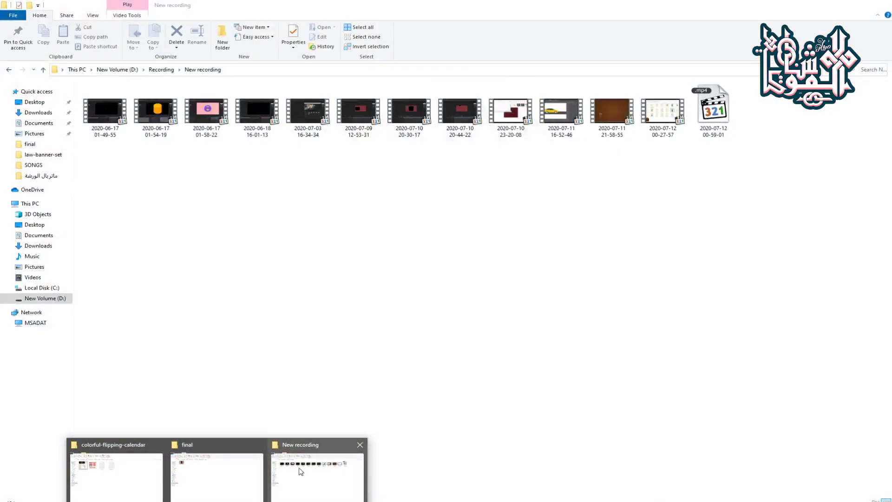
pyautogui.moveTo(227, 476)
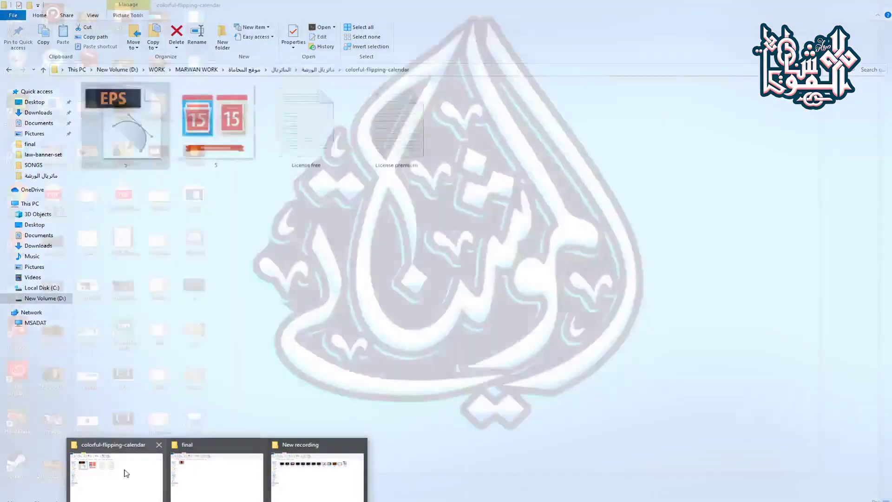
pyautogui.click(125, 472)
pyautogui.click(237, 345)
pyautogui.press('BackSpace')
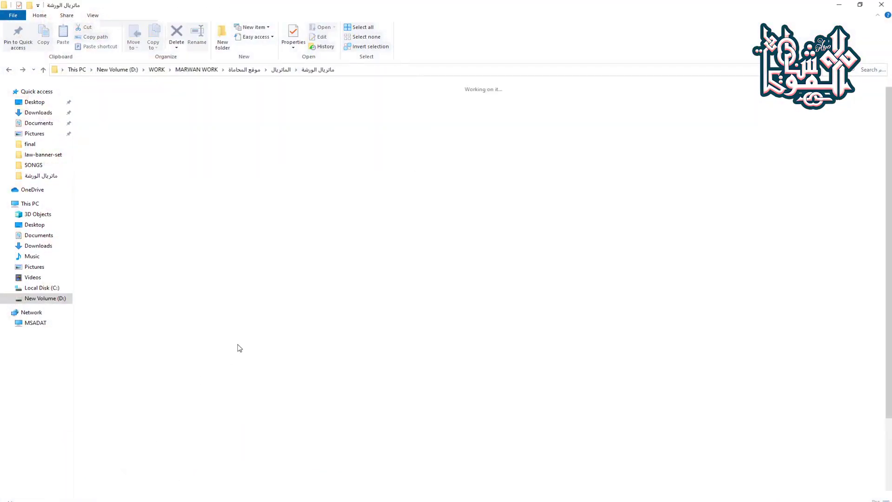
pyautogui.doubleClick(235, 263)
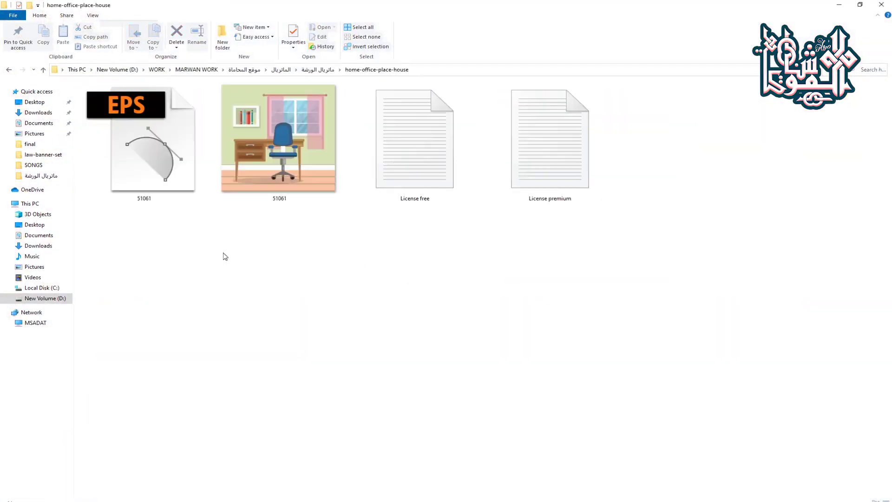
pyautogui.click(181, 170)
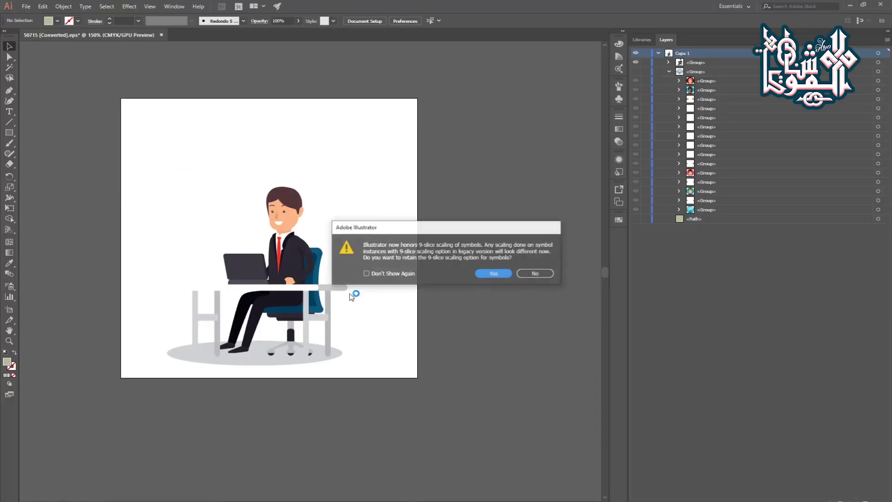
pyautogui.press('Return')
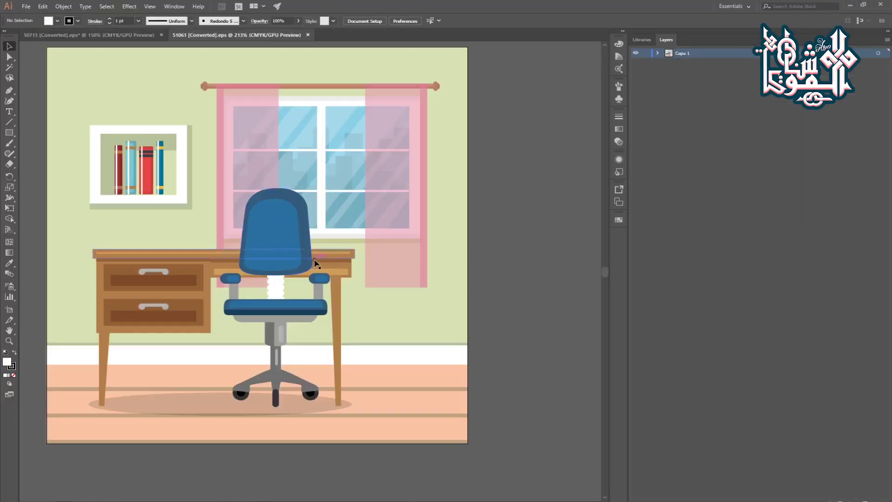
# Step: Copy the blue office chair out of the room illustration and paste it into a new document
pyautogui.click(263, 260)
pyautogui.doubleClick(286, 265)
pyautogui.click(287, 264)
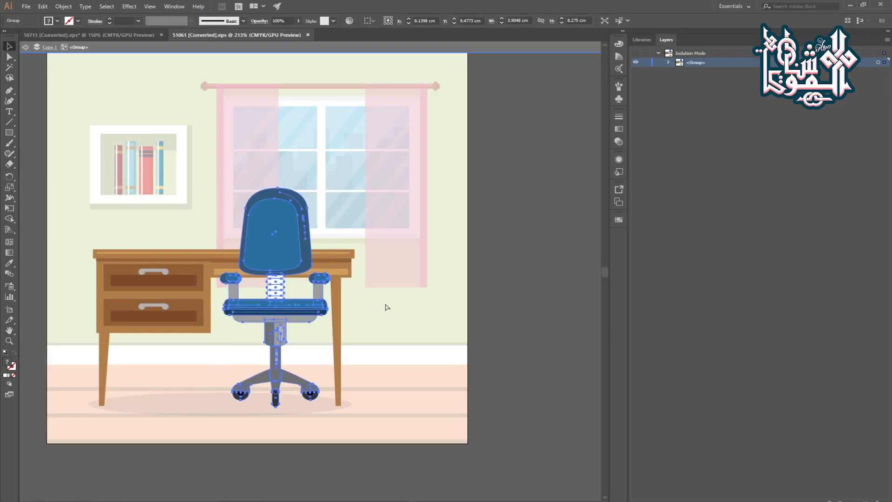
pyautogui.hotkey('ctrl', 'n')
pyautogui.press('Escape')
pyautogui.hotkey('ctrl', 'v')
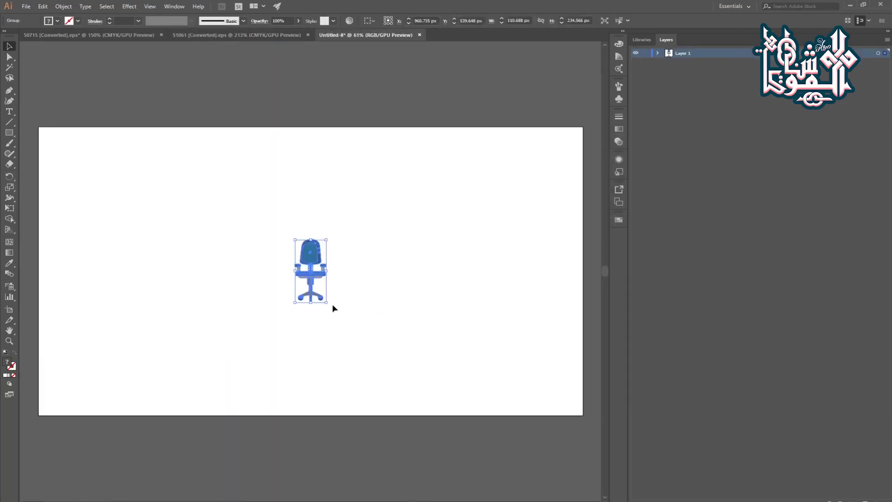
# Step: Enlarge the pasted chair to nearly three times its size and keep it near the middle of the artboard
pyautogui.moveTo(328, 304); pyautogui.dragTo(387, 349)
pyautogui.moveTo(329, 261); pyautogui.dragTo(335, 298)
pyautogui.click(335, 299)
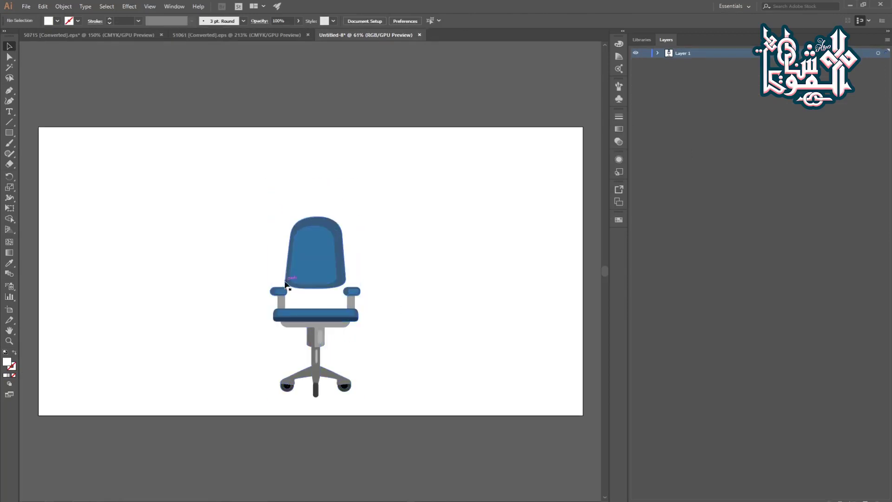
# Step: Open the EPS file 2424 from the cartoon-illustration-empty-office-with-window-modern-interior-with-furniture folder in Illustrator
pyautogui.moveTo(217, 501)
pyautogui.click(131, 460)
pyautogui.hotkey('alt', 'Up')
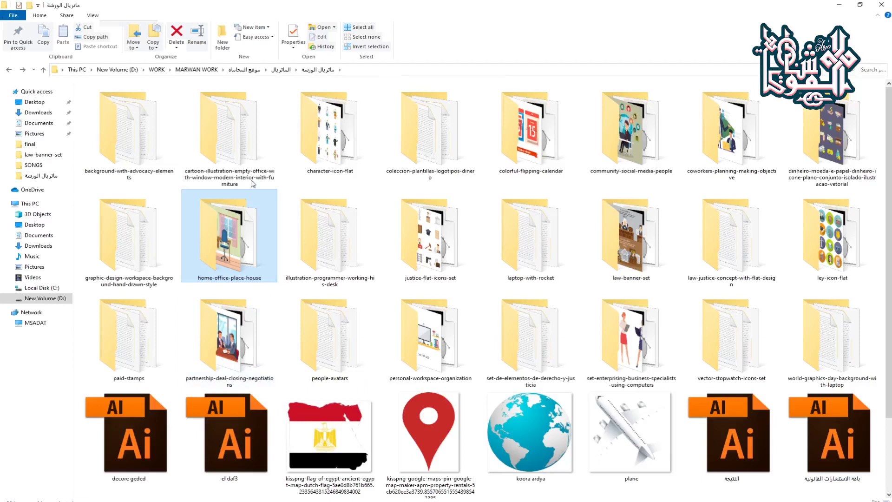
pyautogui.doubleClick(271, 137)
pyautogui.doubleClick(167, 148)
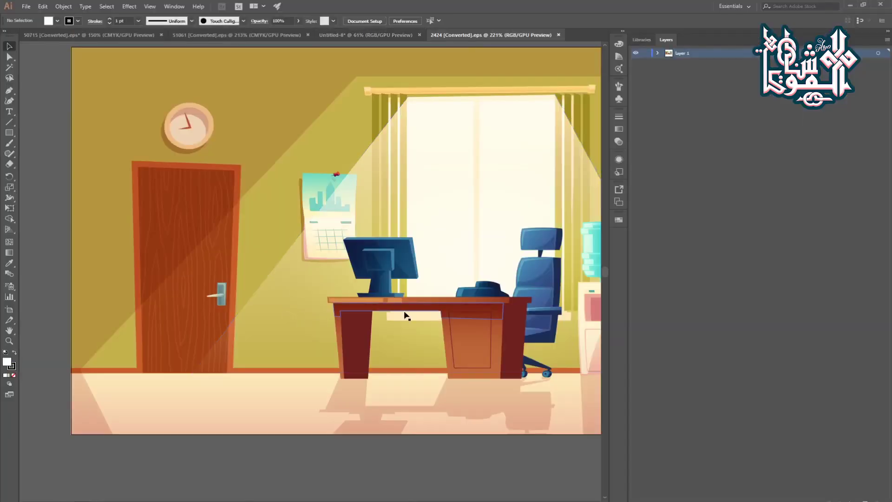
# Step: Delete the desk, computer monitor, office chair and telephone from the office illustration
pyautogui.click(398, 306)
pyautogui.doubleClick(383, 314)
pyautogui.click(384, 314)
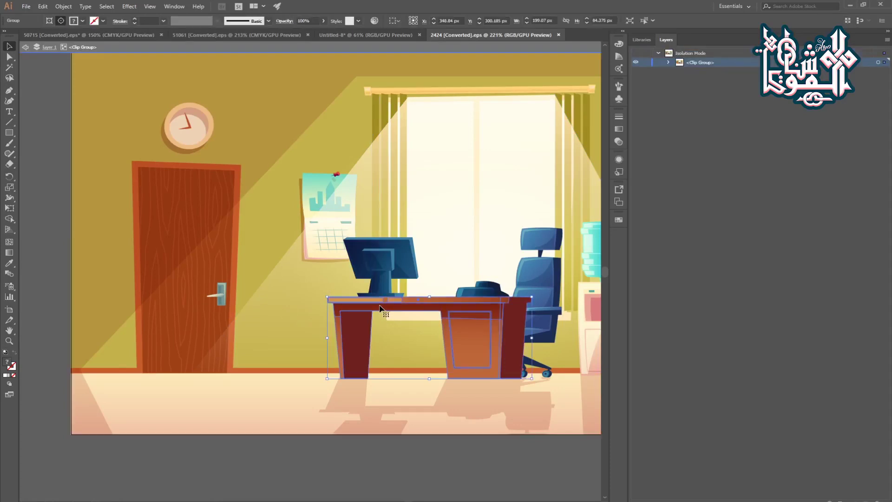
pyautogui.press('Delete')
pyautogui.click(394, 270)
pyautogui.press('Delete')
pyautogui.click(555, 315)
pyautogui.press('Delete')
pyautogui.click(492, 290)
pyautogui.press('Delete')
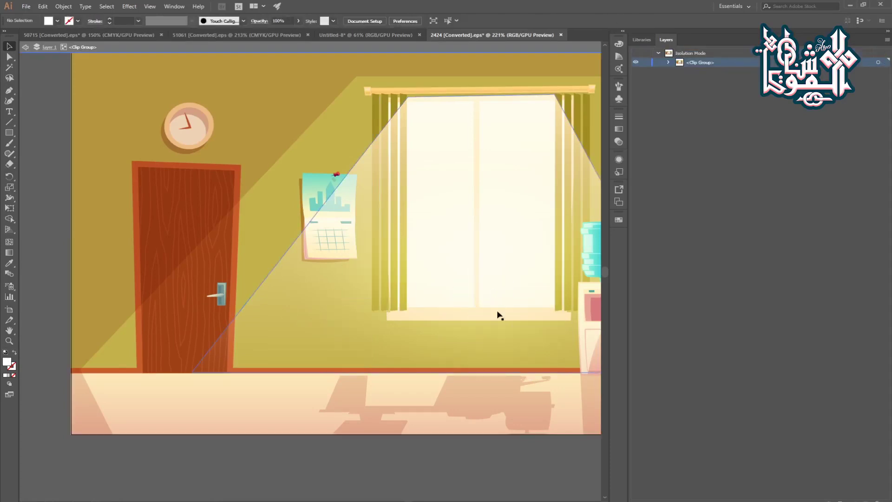
# Step: Delete the furniture shadows on the floor and the light overlays in front of the window
pyautogui.click(437, 367)
pyautogui.moveTo(468, 465); pyautogui.dragTo(273, 431)
pyautogui.click(272, 431)
pyautogui.click(322, 383)
pyautogui.press('Delete')
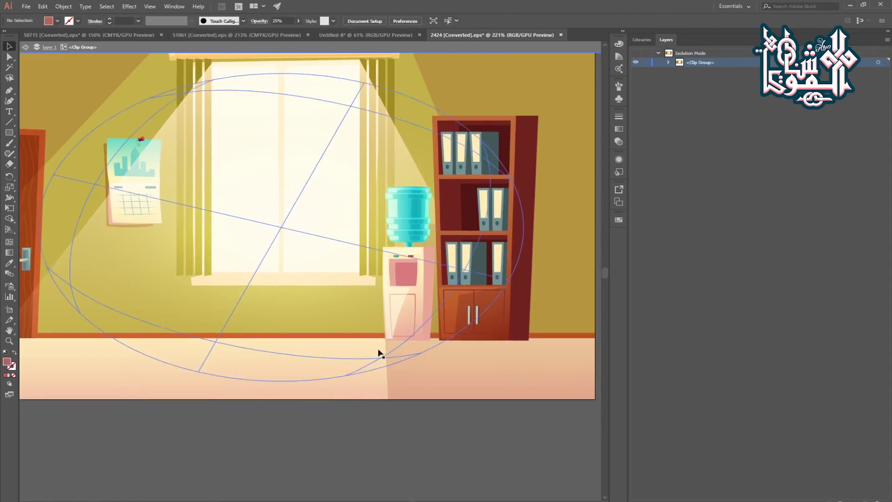
pyautogui.click(359, 371)
pyautogui.press('Delete')
pyautogui.click(201, 289)
pyautogui.press('Delete')
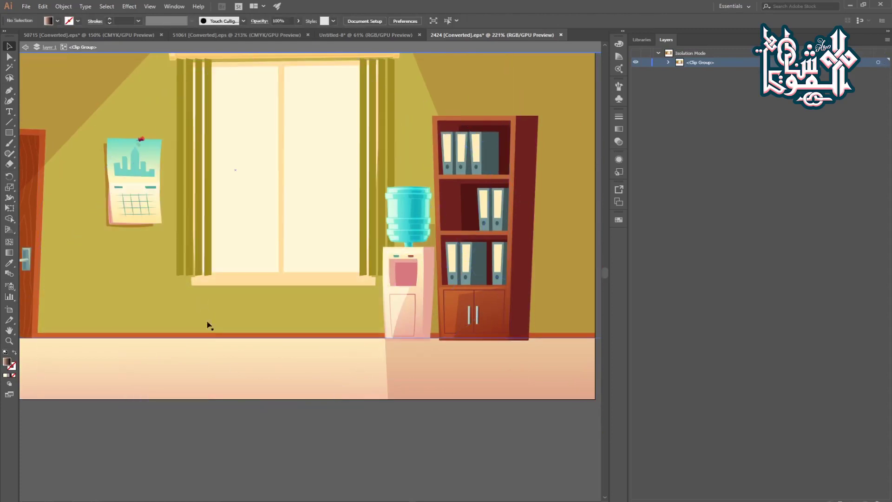
# Step: Copy the emptied office background into the chair document and enlarge it to about 2044 x 1168 px
pyautogui.scroll(-1, 309, 342)
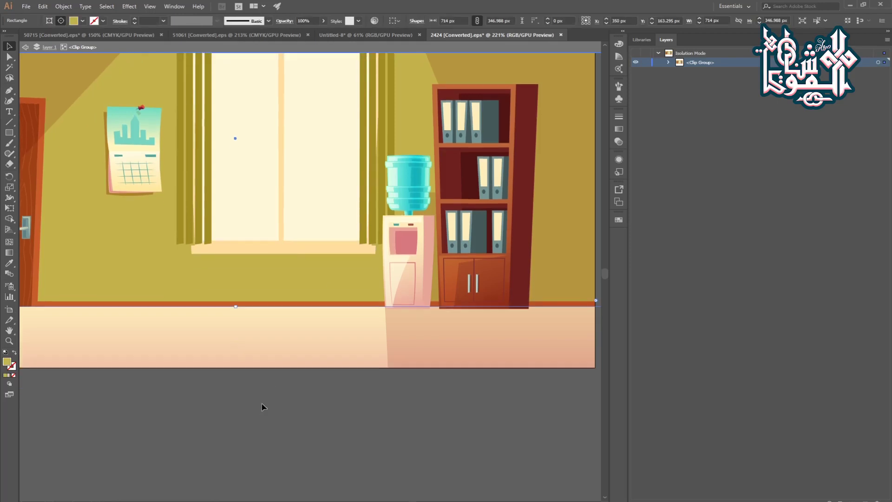
pyautogui.click(253, 356)
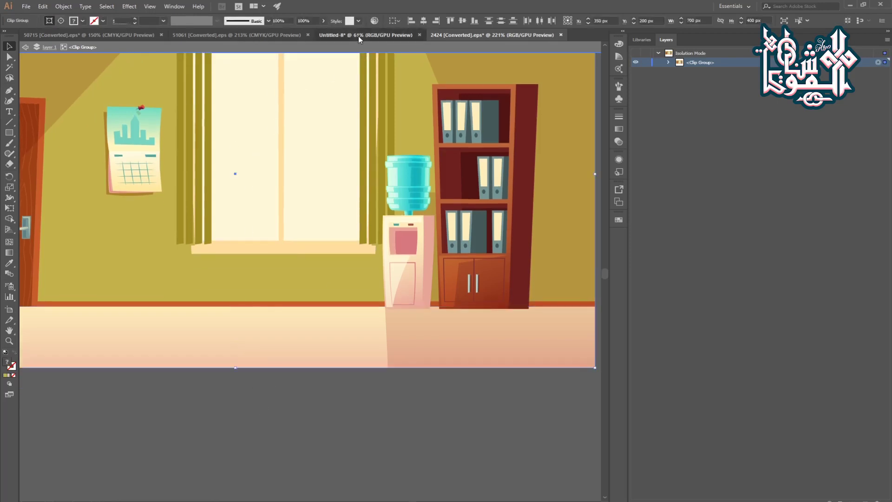
pyautogui.click(358, 36)
pyautogui.hotkey('ctrl', 'v')
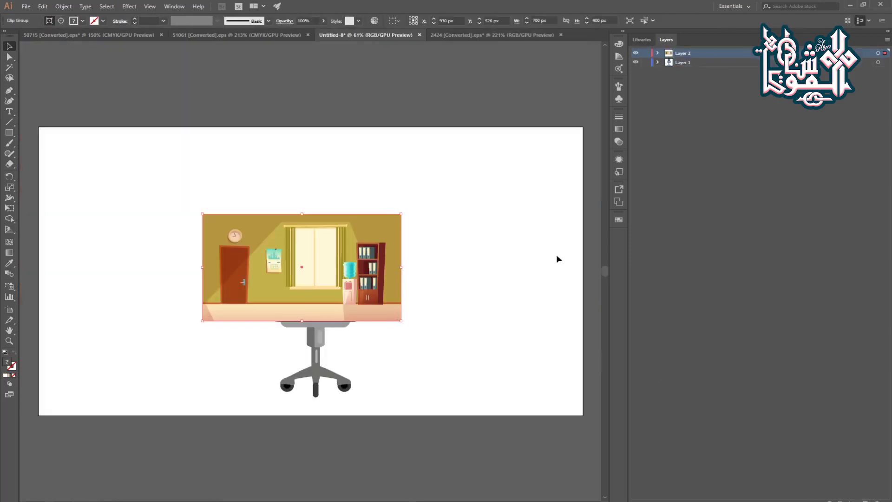
pyautogui.moveTo(401, 320); pyautogui.dragTo(596, 425)
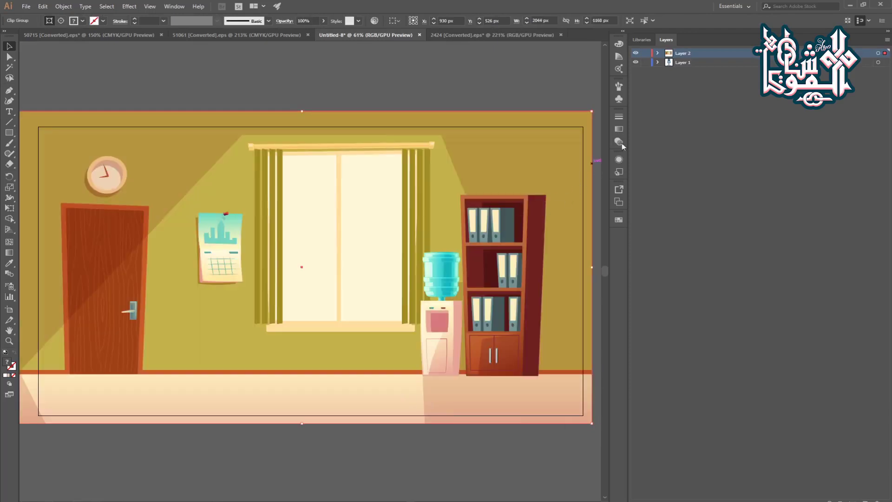
# Step: Move the background layer beneath the chair layer and shift the background and chair down on the artboard
pyautogui.moveTo(676, 59); pyautogui.dragTo(675, 85)
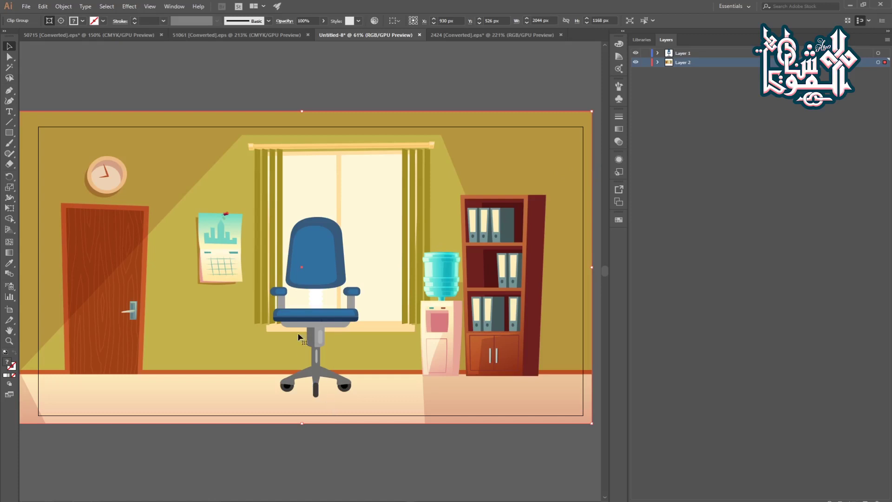
pyautogui.moveTo(323, 316); pyautogui.dragTo(323, 377)
pyautogui.click(213, 425)
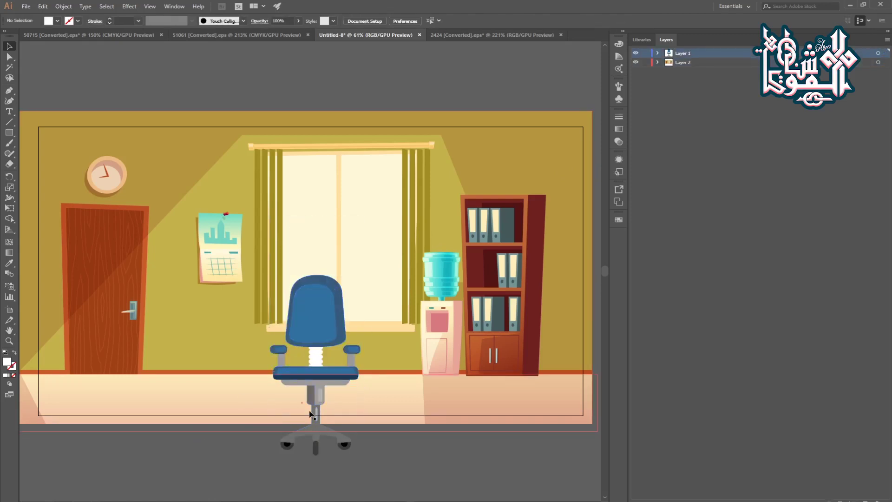
# Step: Check the reference video's desk scene, and open the EPS file 644 from the partnership-deal-closing-negotiations folder
pyautogui.hotkey('alt', 'Tab')
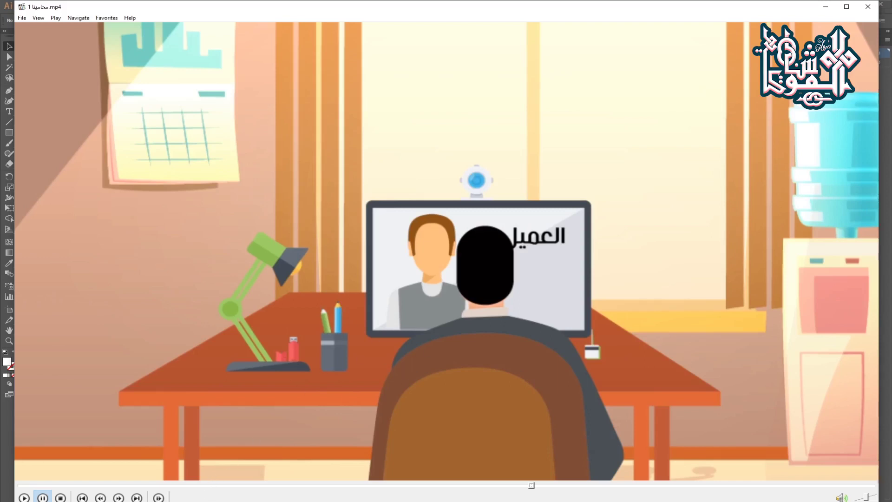
pyautogui.moveTo(218, 495)
pyautogui.click(122, 465)
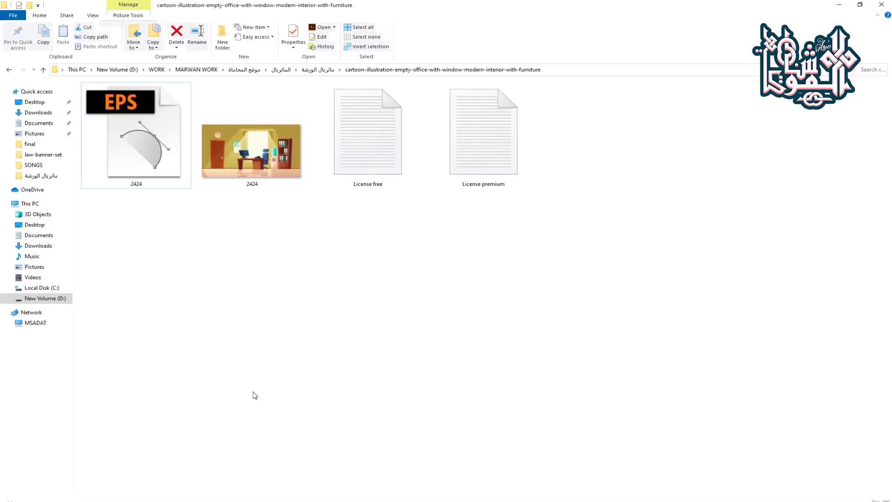
pyautogui.press('BackSpace')
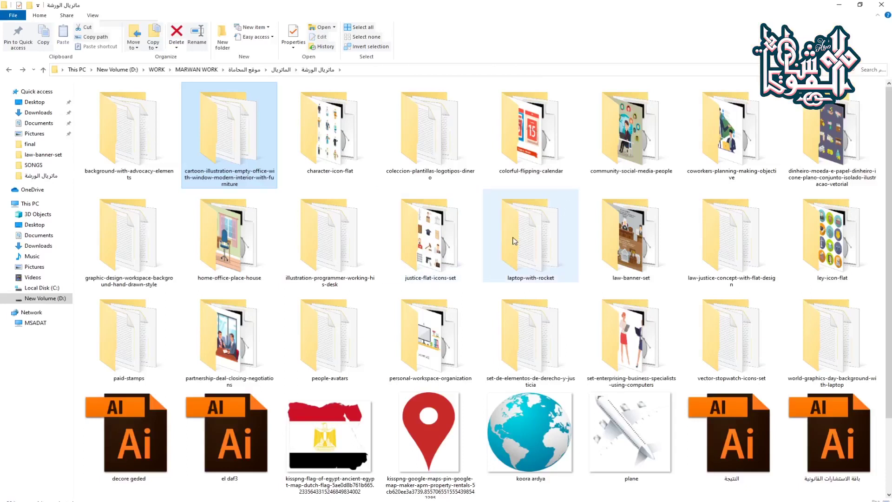
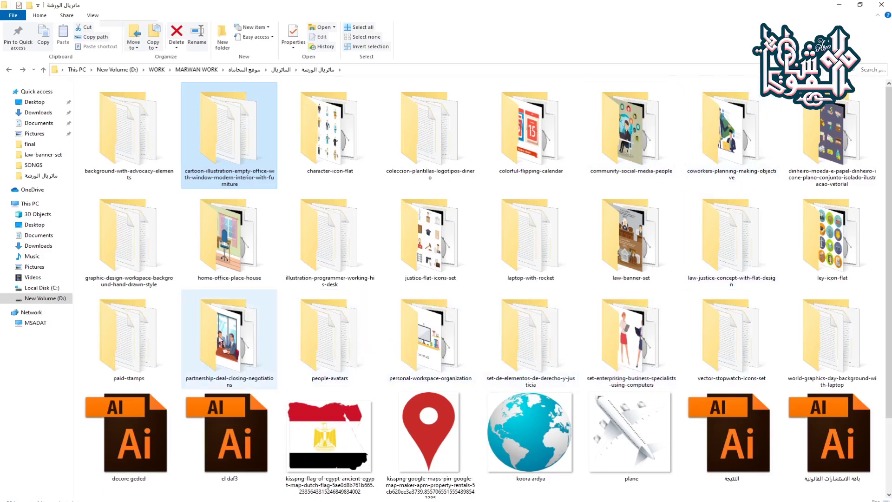
pyautogui.doubleClick(229, 308)
pyautogui.click(95, 99)
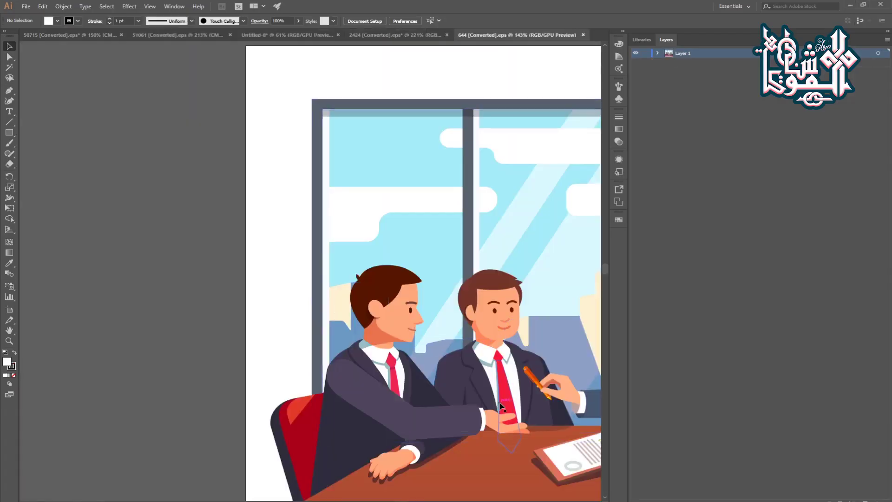
# Step: Copy the brown tabletop and its front edge from the meeting illustration into the chair and office document
pyautogui.moveTo(493, 398); pyautogui.dragTo(243, 213)
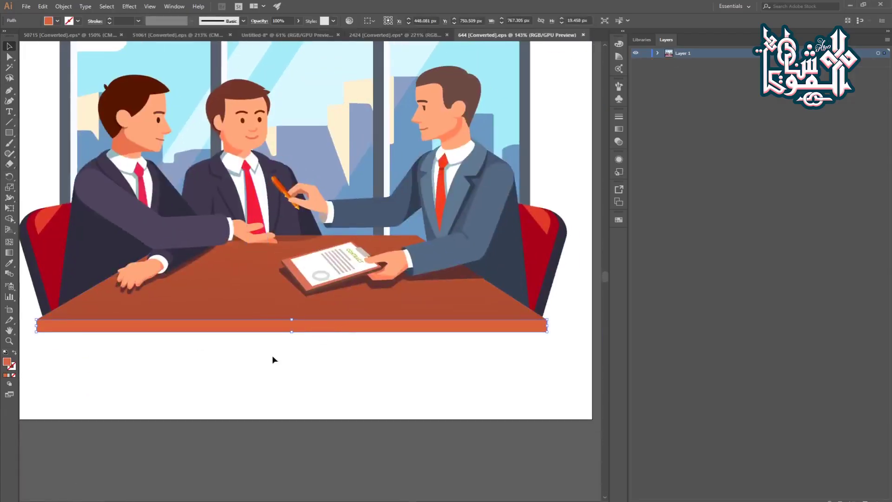
pyautogui.click(282, 302)
pyautogui.press('ctrl')
pyautogui.press('v')
pyautogui.click(389, 36)
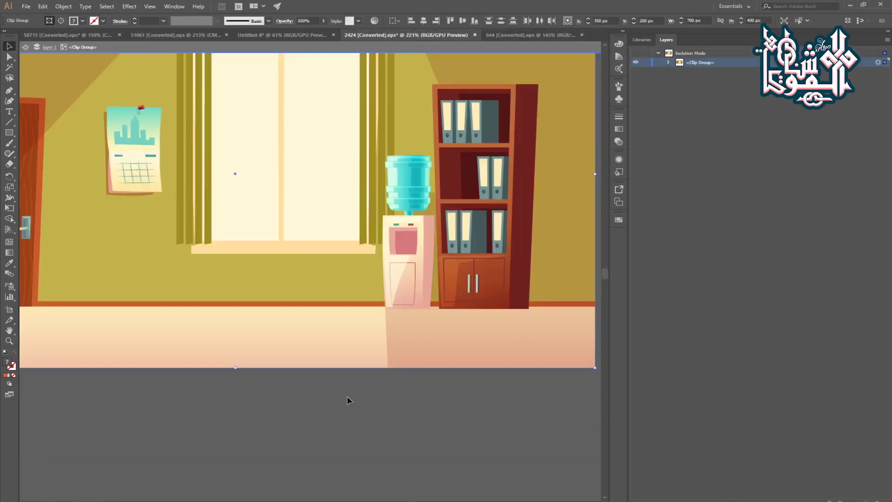
pyautogui.doubleClick(480, 416)
pyautogui.click(294, 37)
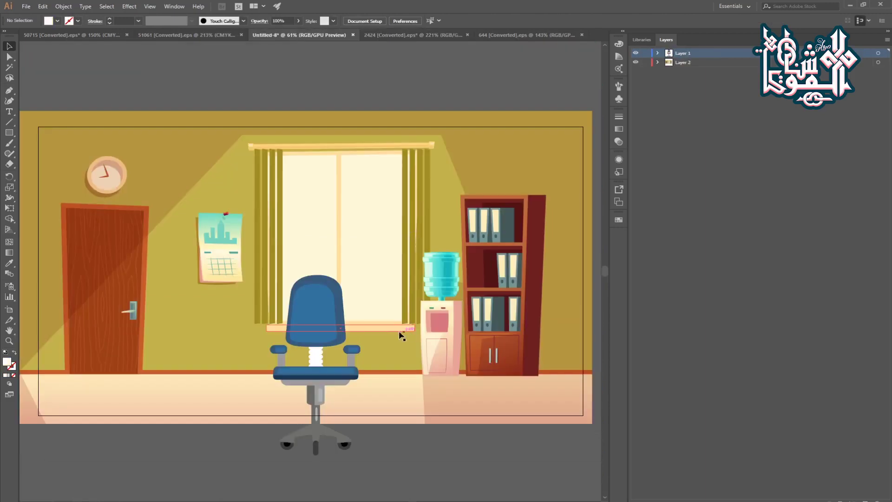
pyautogui.hotkey('ctrl', 'v')
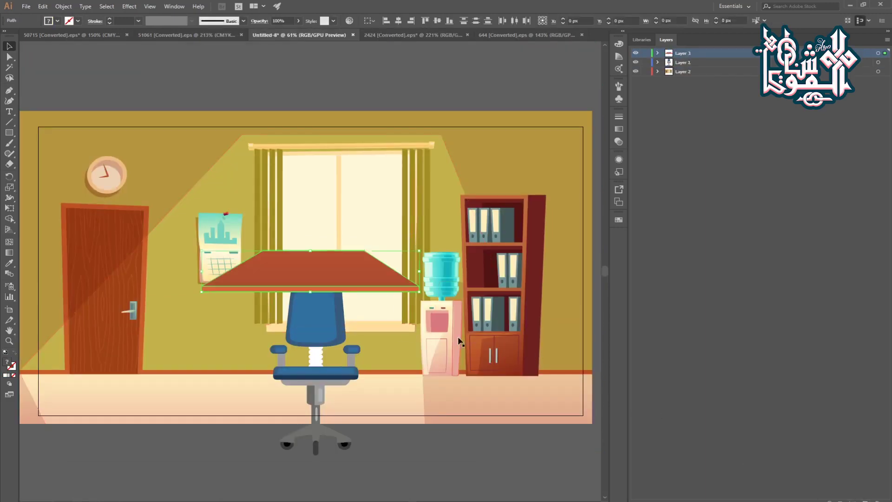
# Step: Resize the tabletop to about 1108 x 222 px and place it over the chair, offset toward the door
pyautogui.moveTo(417, 293); pyautogui.dragTo(519, 310)
pyautogui.moveTo(320, 259); pyautogui.dragTo(324, 315)
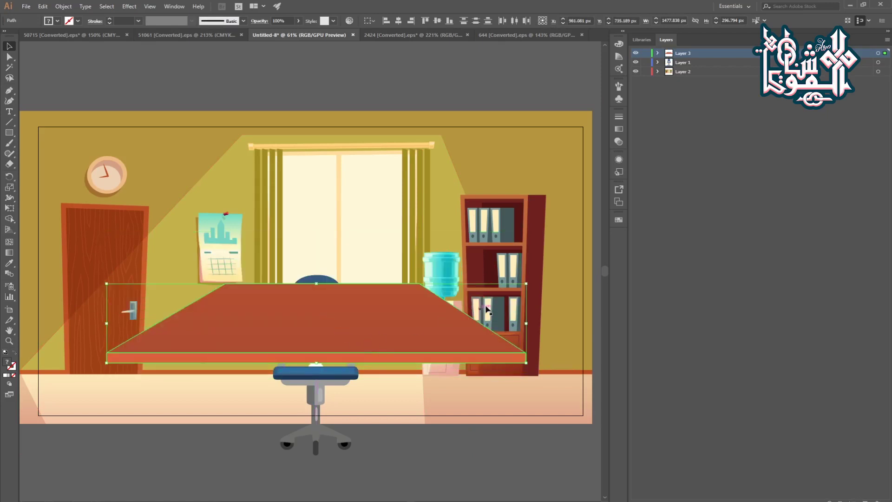
pyautogui.moveTo(525, 284); pyautogui.dragTo(489, 285)
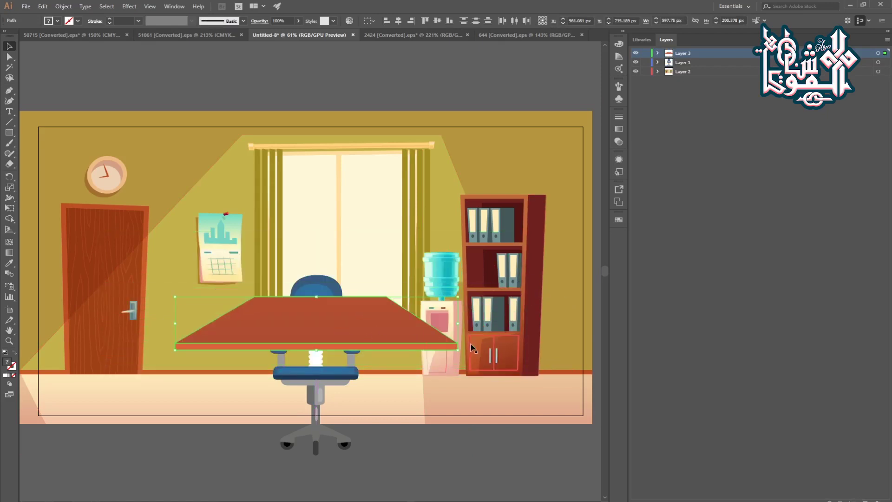
pyautogui.moveTo(459, 349); pyautogui.dragTo(474, 352)
pyautogui.moveTo(390, 311); pyautogui.dragTo(342, 314)
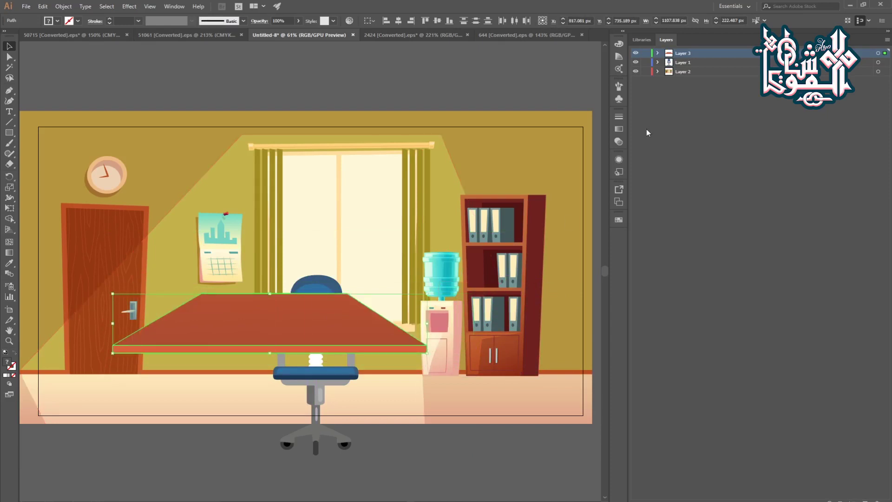
# Step: Try deleting the water cooler from the office background
pyautogui.click(299, 269)
pyautogui.doubleClick(443, 297)
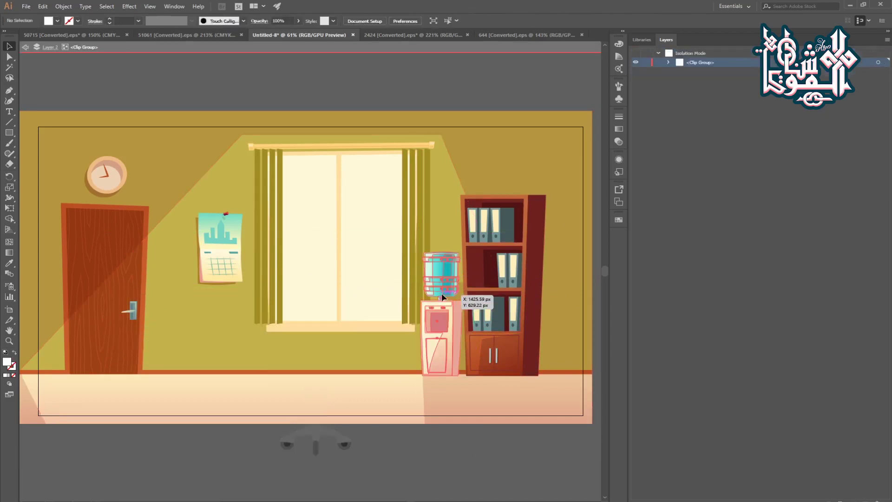
pyautogui.click(442, 297)
pyautogui.press('Delete')
# Step: Try moving the bookcase about 100 px farther away from the window within the background group
pyautogui.click(496, 284)
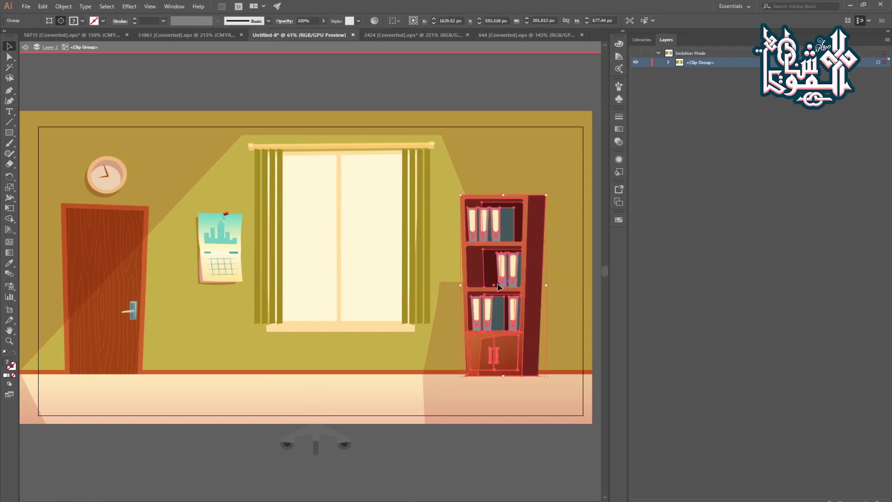
pyautogui.hotkey('shift', 'Right')
pyautogui.hotkey('shift', 'Right')
pyautogui.hotkey('shift', 'Right')
pyautogui.hotkey('shift', 'Right')
pyautogui.hotkey('shift', 'Right')
pyautogui.hotkey('shift', 'Right')
pyautogui.hotkey('shift', 'Right')
pyautogui.hotkey('shift', 'Right')
pyautogui.hotkey('shift', 'Right')
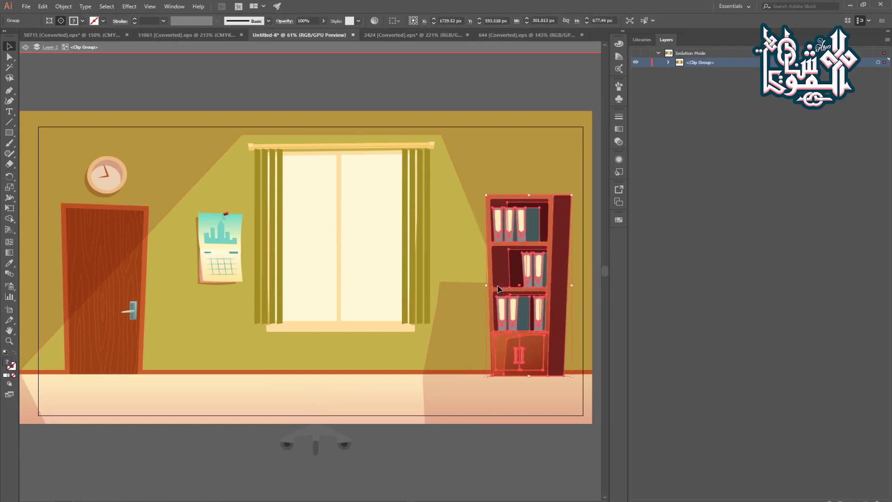
pyautogui.doubleClick(450, 448)
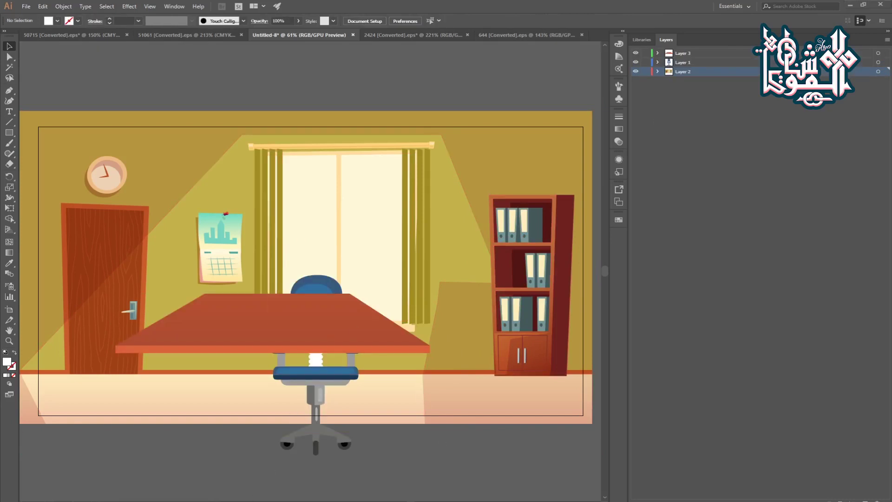
# Step: Check the reference video's desk scene, and undo the bookcase move and the water cooler's deletion
pyautogui.hotkey('alt', 'Tab')
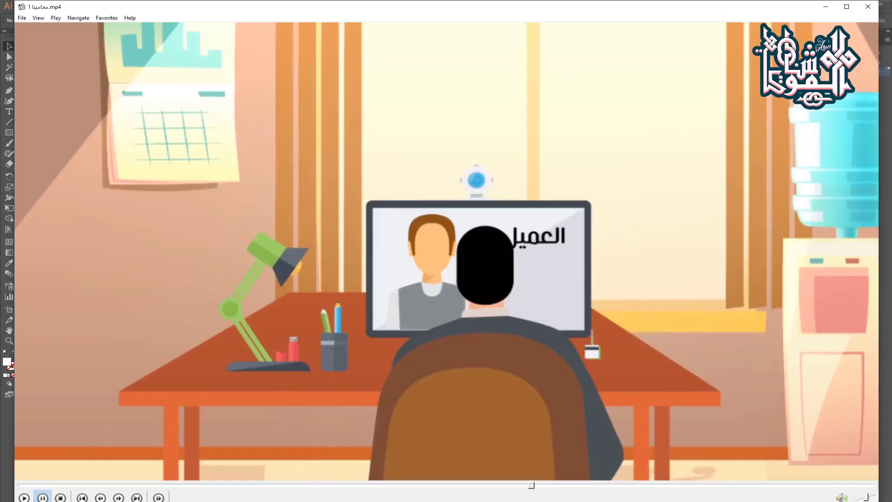
pyautogui.hotkey('alt', 'Tab')
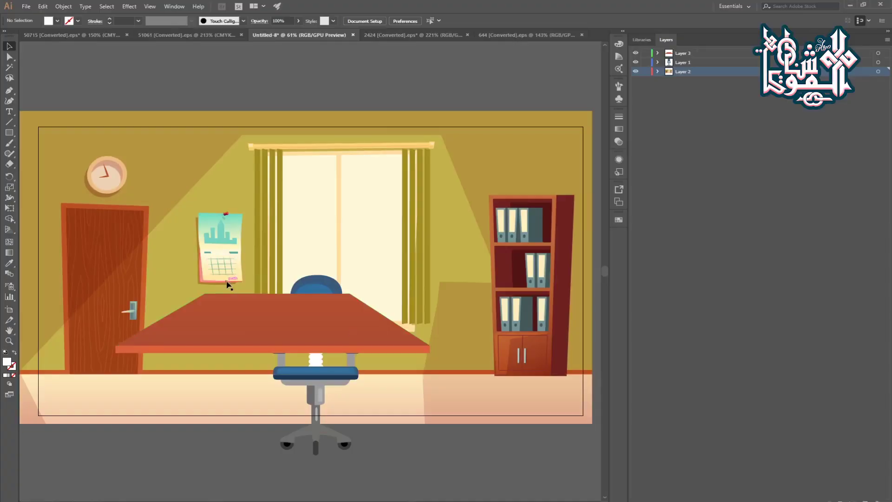
pyautogui.doubleClick(227, 284)
pyautogui.hotkey('shift', 'Left')
pyautogui.hotkey('shift', 'Left')
pyautogui.hotkey('shift', 'Left')
pyautogui.hotkey('shift', 'Left')
pyautogui.hotkey('shift', 'Left')
pyautogui.hotkey('shift', 'Left')
pyautogui.hotkey('shift', 'Left')
pyautogui.hotkey('shift', 'Left')
pyautogui.hotkey('shift', 'Left')
pyautogui.hotkey('shift', 'Left')
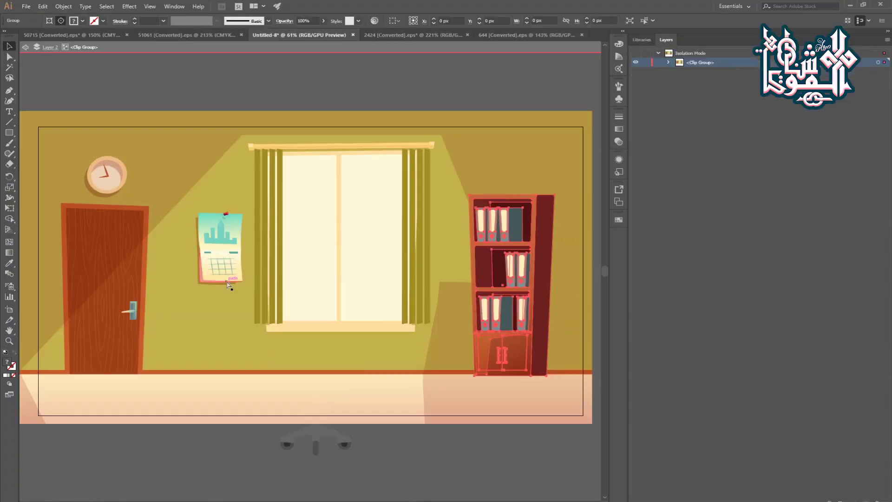
pyautogui.hotkey('shift', 'Left')
pyautogui.press('Escape')
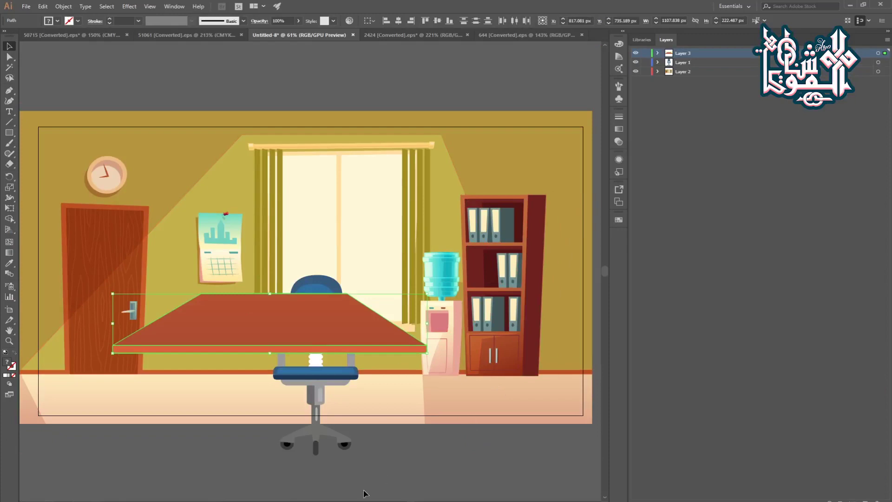
# Step: Try shifting the office background up on the artboard, and undo the move
pyautogui.hotkey('alt', 'Tab')
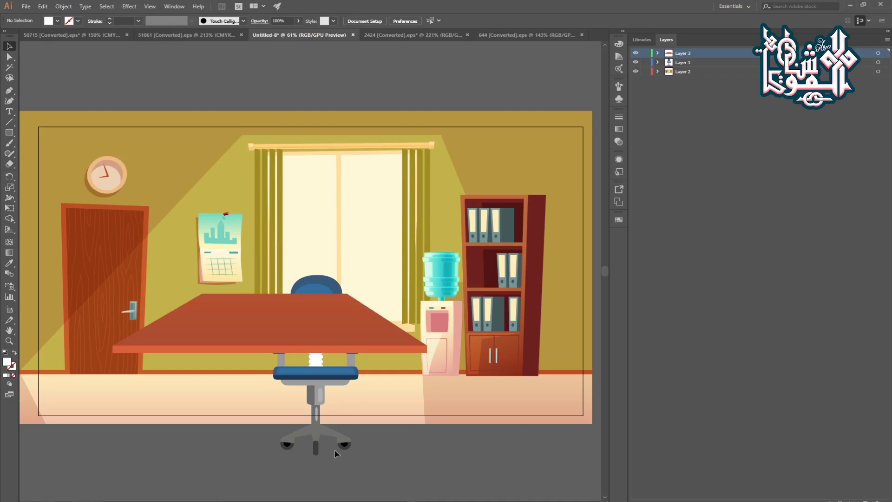
pyautogui.click(266, 348)
pyautogui.moveTo(236, 404); pyautogui.dragTo(253, 319)
pyautogui.press('Delete')
pyautogui.hotkey('ctrl', 'z')
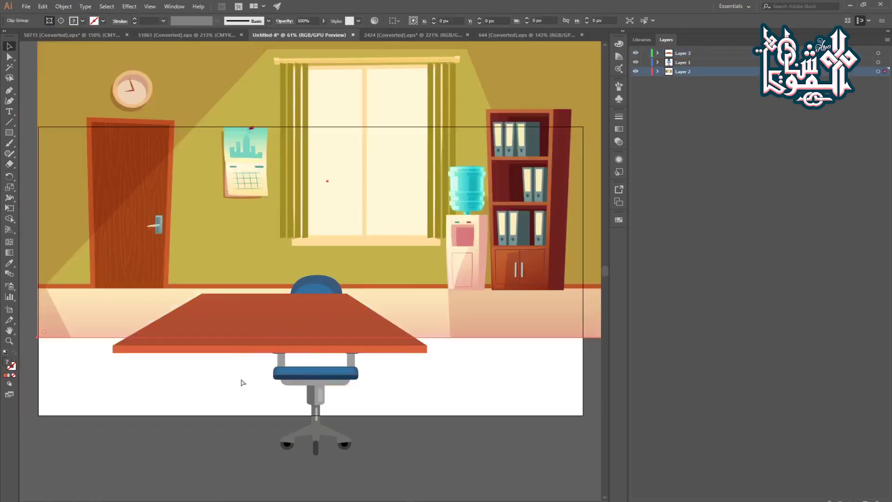
pyautogui.hotkey('ctrl', 'z')
# Step: Move the tabletop about 190 px toward the bookcase and about 40 px down
pyautogui.click(229, 353)
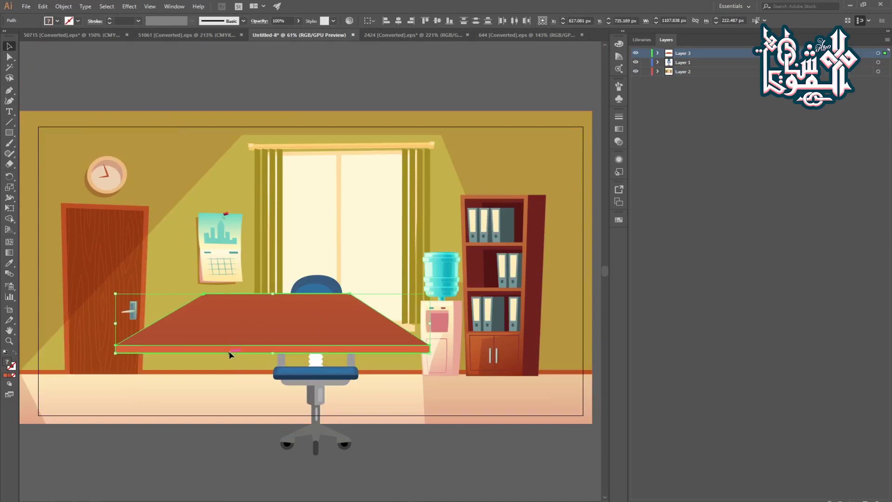
pyautogui.hotkey('shift', 'Right')
pyautogui.hotkey('shift', 'Right')
pyautogui.hotkey('shift', 'Right')
pyautogui.hotkey('shift', 'Right')
pyautogui.hotkey('shift', 'Right')
pyautogui.hotkey('shift', 'Right')
pyautogui.hotkey('shift', 'Right')
pyautogui.hotkey('shift', 'Right')
pyautogui.hotkey('shift', 'Right')
pyautogui.hotkey('shift', 'Right')
pyautogui.hotkey('shift', 'Right')
pyautogui.hotkey('shift', 'Right')
pyautogui.hotkey('shift', 'Right')
pyautogui.hotkey('shift', 'Right')
pyautogui.hotkey('shift', 'Right')
pyautogui.hotkey('shift', 'Right')
pyautogui.hotkey('shift', 'Right')
pyautogui.hotkey('shift', 'Down')
pyautogui.hotkey('shift', 'Down')
pyautogui.hotkey('shift', 'Down')
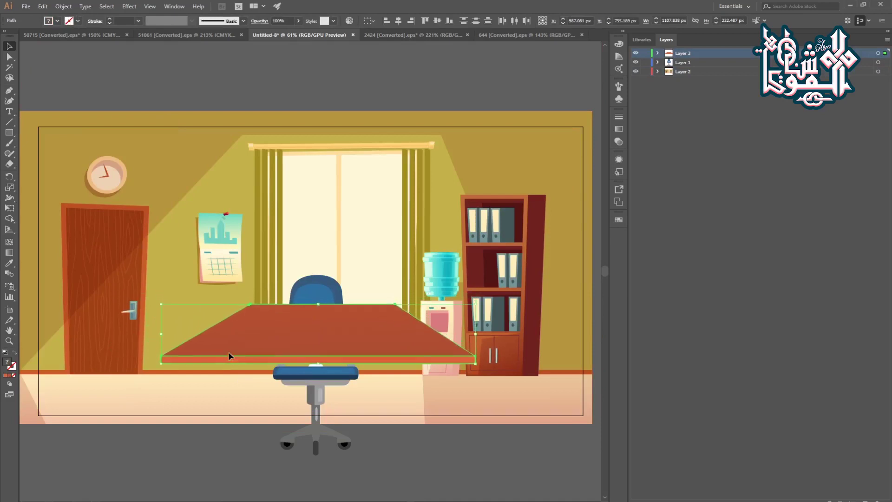
pyautogui.hotkey('shift', 'Right')
pyautogui.hotkey('shift', 'Right')
pyautogui.hotkey('shift', 'Down')
pyautogui.hotkey('shift', 'Right')
pyautogui.hotkey('shift', 'Left')
pyautogui.hotkey('shift', 'Up')
pyautogui.hotkey('shift', 'Up')
pyautogui.hotkey('shift', 'Down')
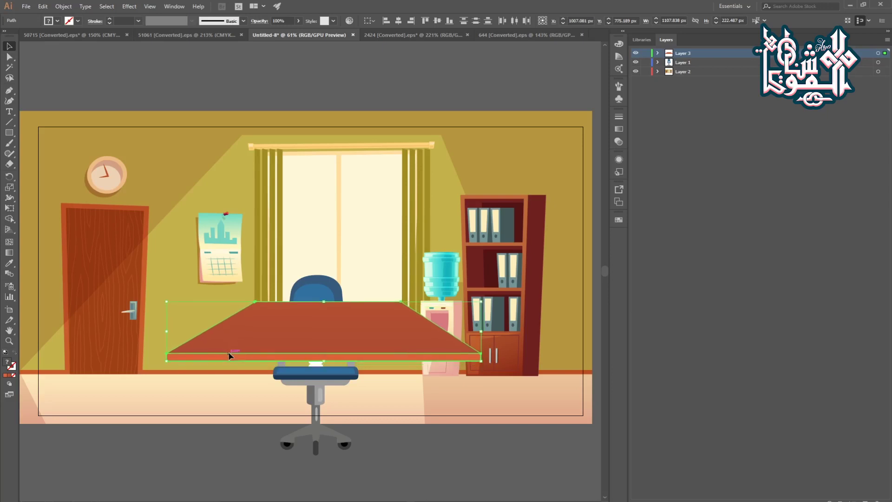
# Step: Move the tabletop layer beneath the chair layer and shift the tabletop 60 px back toward the door
pyautogui.moveTo(669, 56); pyautogui.dragTo(670, 68)
pyautogui.hotkey('shift', 'Left')
pyautogui.hotkey('shift', 'Left')
pyautogui.hotkey('shift', 'Left')
pyautogui.hotkey('shift', 'Left')
pyautogui.hotkey('shift', 'Left')
pyautogui.hotkey('shift', 'Left')
pyautogui.click(227, 450)
# Step: Close the source illustrations 51061 and 50715 without saving changes
pyautogui.click(219, 37)
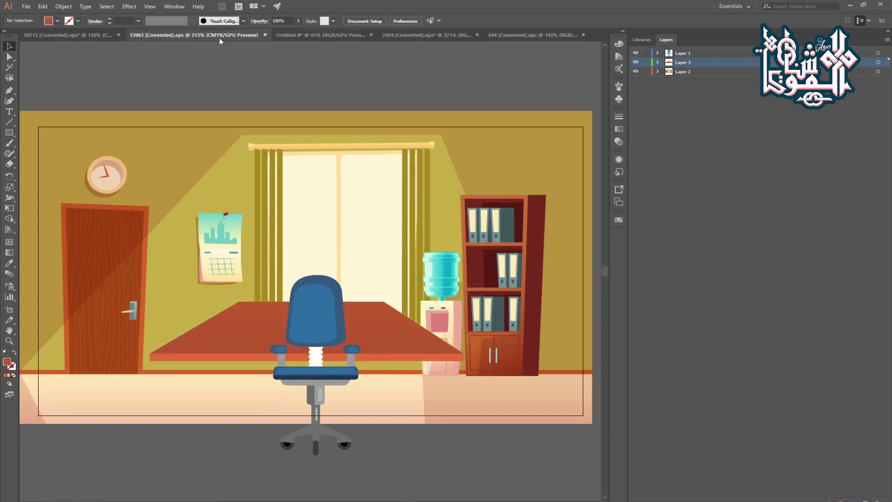
pyautogui.doubleClick(460, 193)
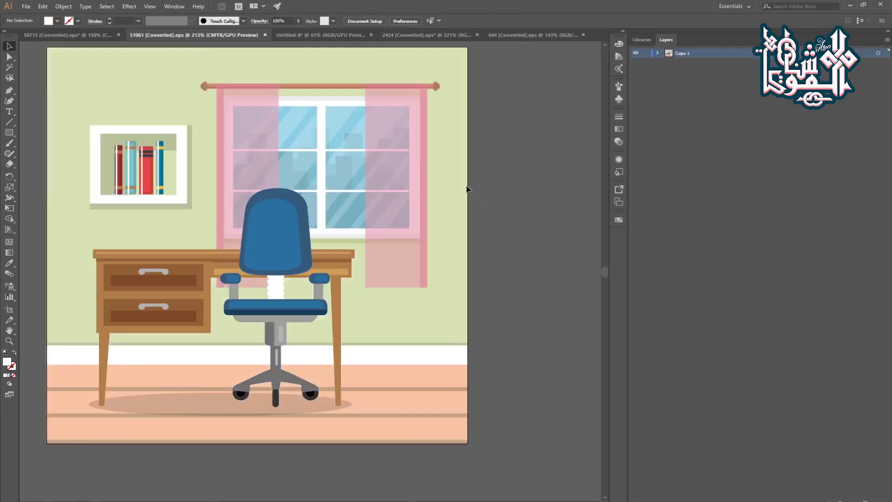
pyautogui.click(264, 35)
pyautogui.click(162, 37)
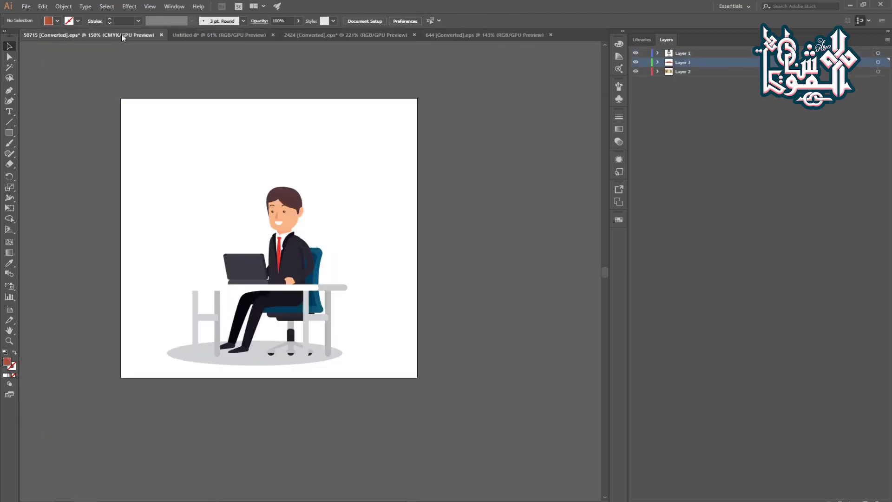
pyautogui.click(161, 35)
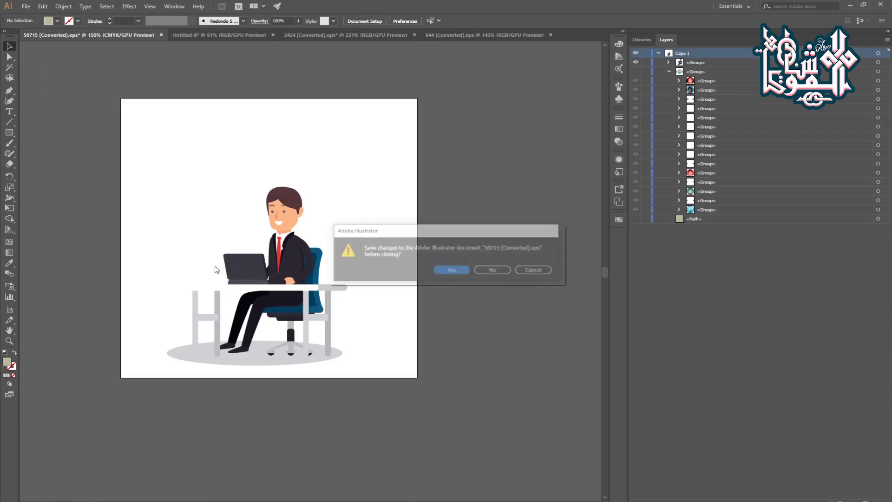
pyautogui.click(482, 271)
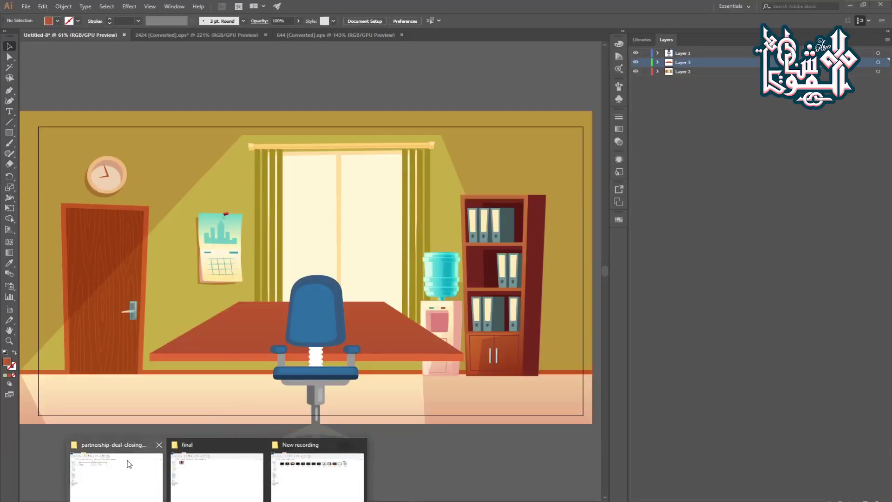
# Step: Open the EPS file 24 from the personal-workspace-organization folder in Illustrator
pyautogui.click(115, 432)
pyautogui.hotkey('alt', 'Up')
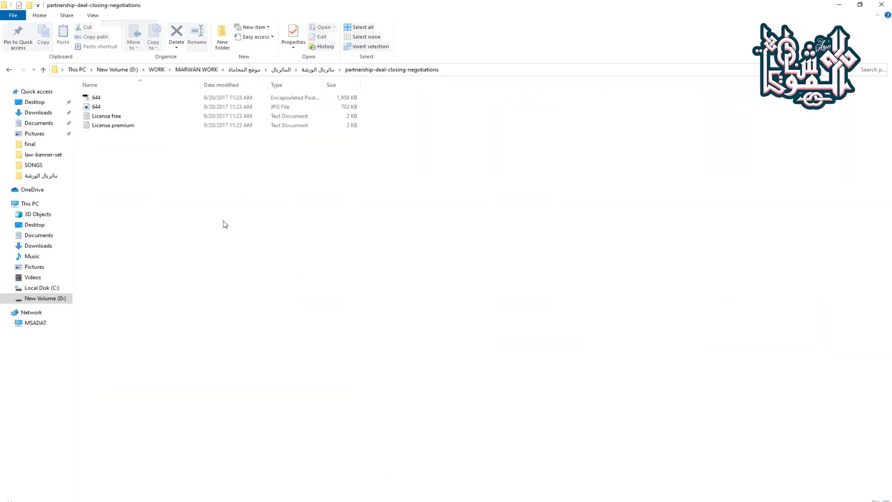
pyautogui.keyDown('ctrl'); pyautogui.scroll(6, 225, 225); pyautogui.keyUp('ctrl')
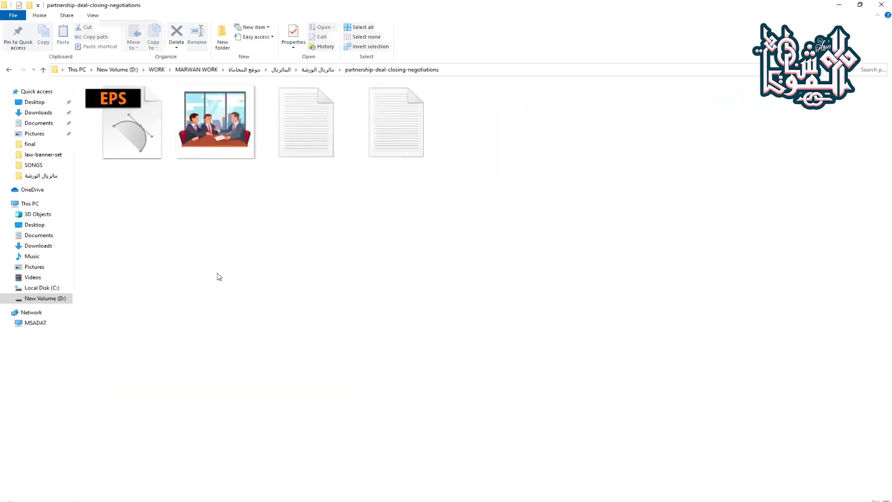
pyautogui.hotkey('alt', 'Left')
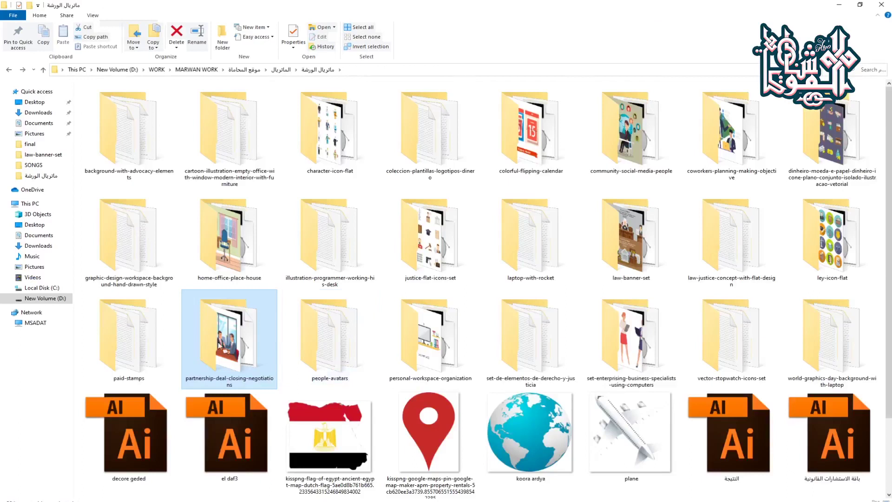
pyautogui.doubleClick(438, 322)
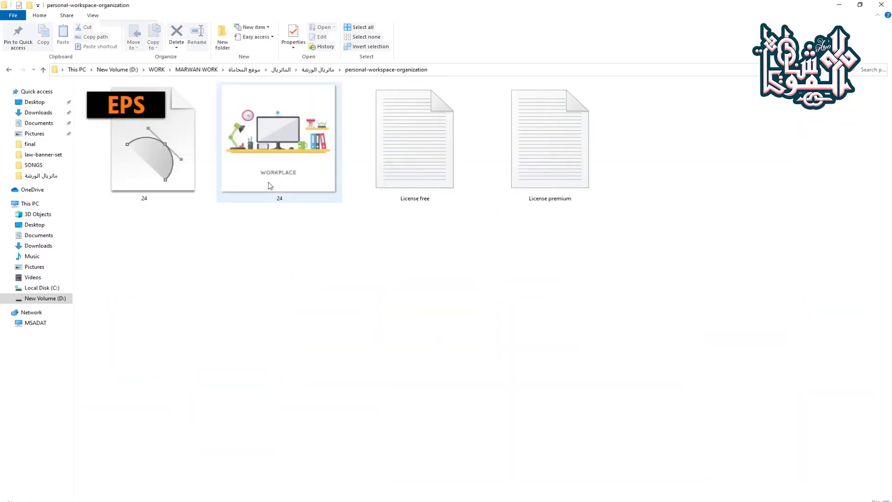
pyautogui.click(163, 164)
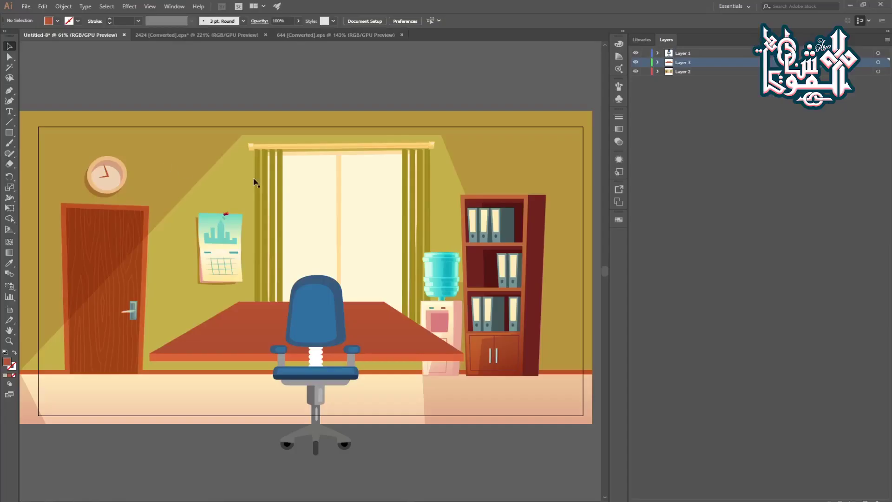
pyautogui.press('Return')
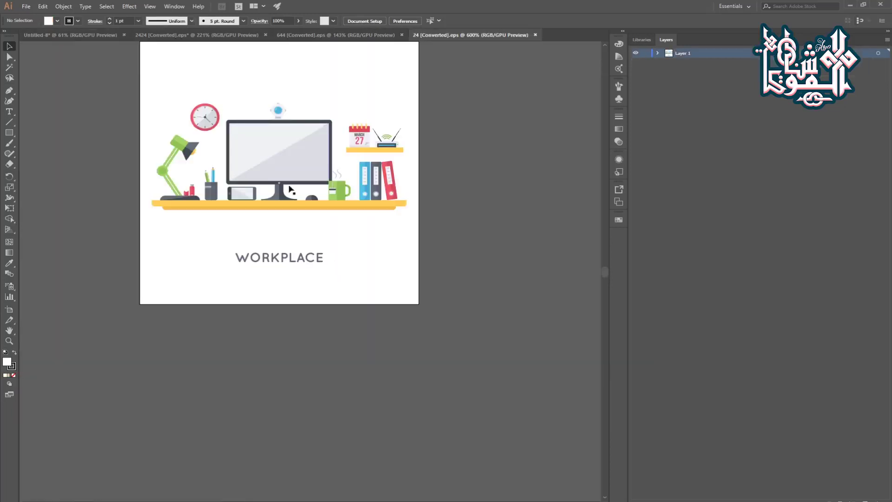
# Step: Copy the monitor with its frame, screen halves and stand, together with the webcam above it, from the workplace illustration
pyautogui.click(264, 161)
pyautogui.click(282, 193)
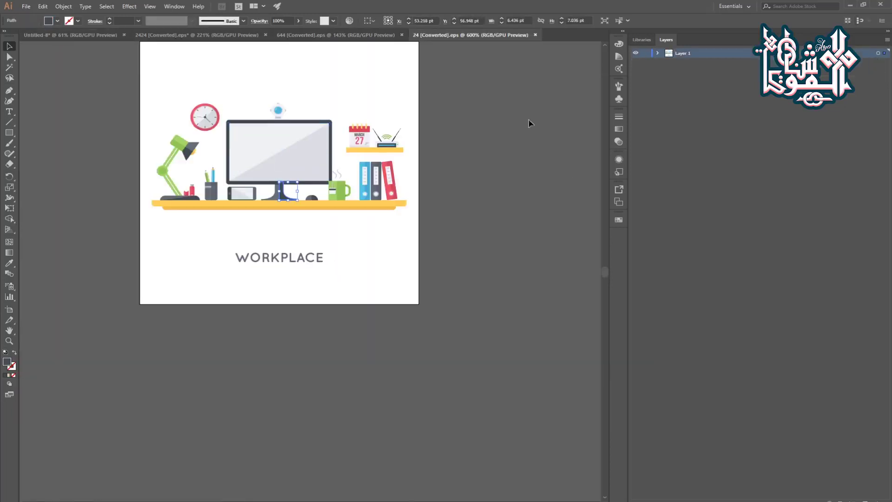
pyautogui.scroll(4, 324, 161)
pyautogui.click(186, 274)
pyautogui.moveTo(143, 248); pyautogui.dragTo(374, 310)
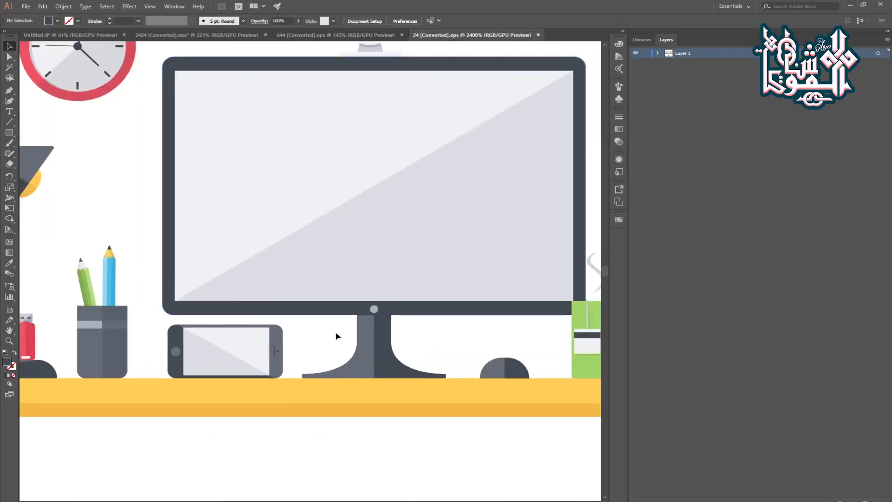
pyautogui.click(392, 355)
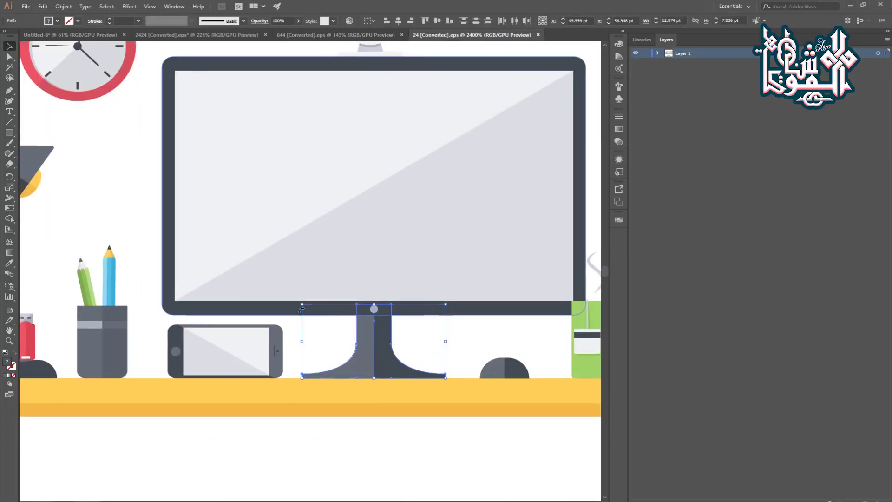
pyautogui.keyDown('shift'); pyautogui.click(391, 311); pyautogui.keyUp('shift')
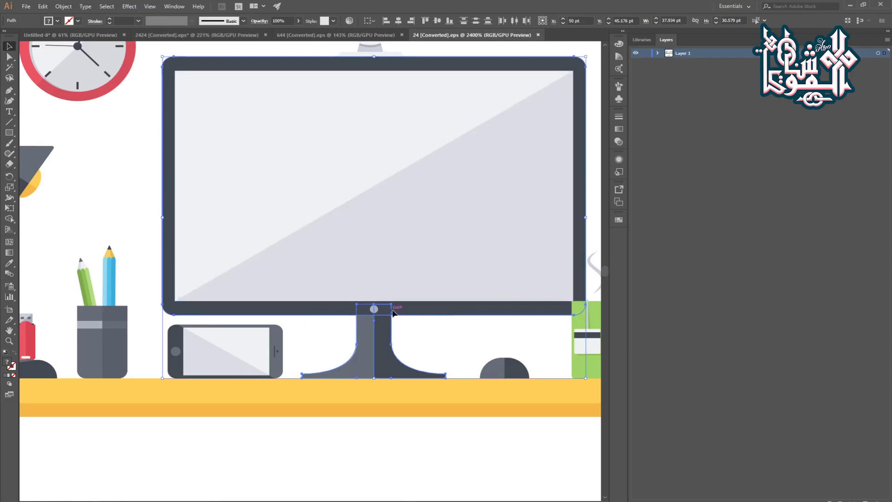
pyautogui.keyDown('shift'); pyautogui.click(265, 161); pyautogui.keyUp('shift')
pyautogui.keyDown('shift'); pyautogui.click(368, 236); pyautogui.keyUp('shift')
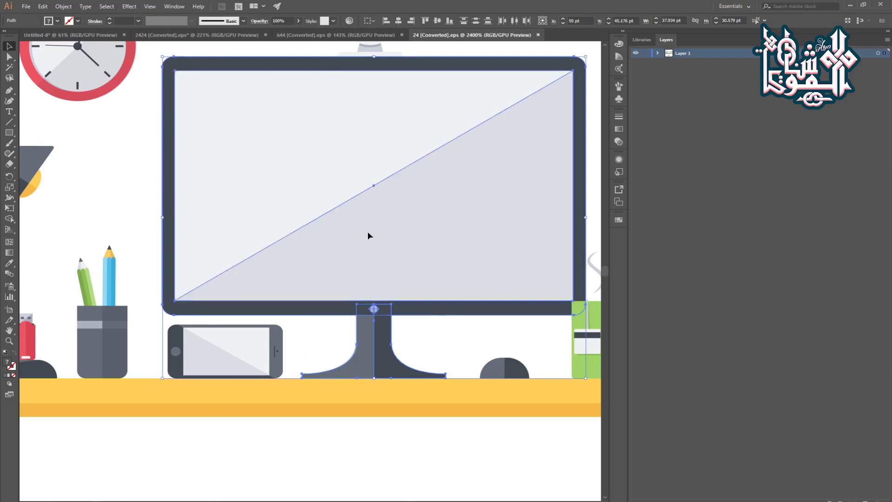
pyautogui.scroll(-2, 355, 107)
pyautogui.moveTo(345, 112); pyautogui.dragTo(348, 228)
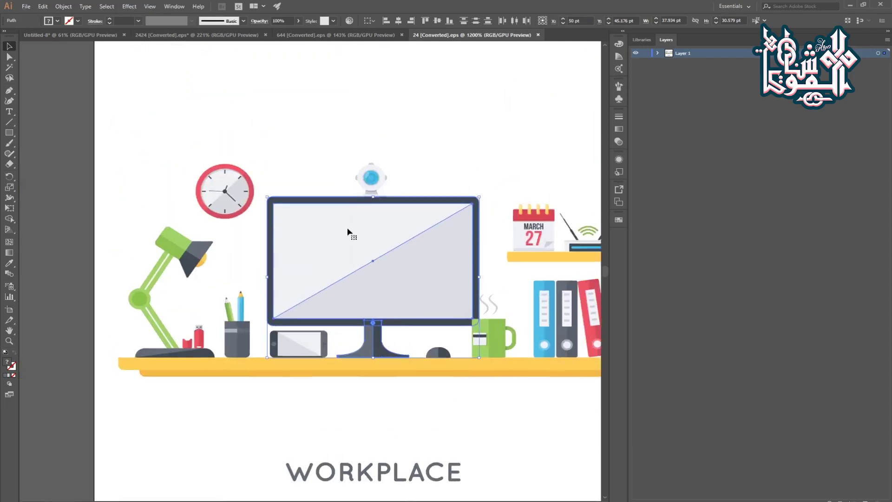
pyautogui.keyDown('shift'); pyautogui.click(370, 179); pyautogui.keyUp('shift')
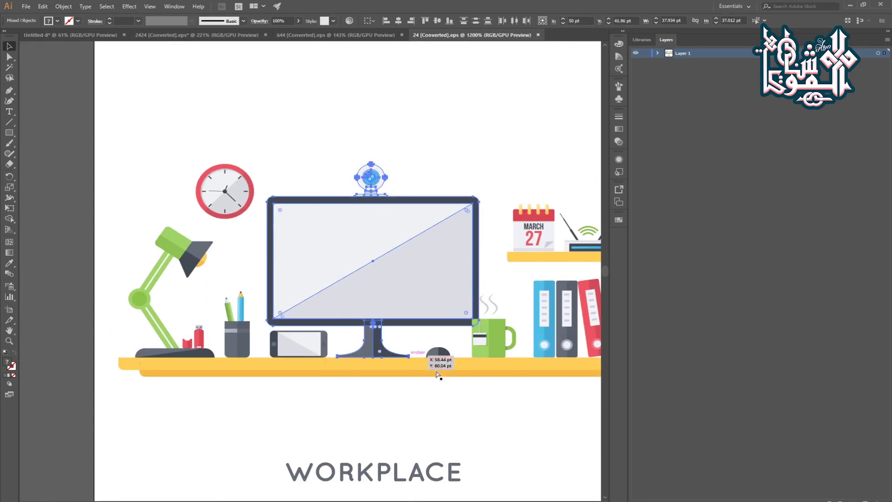
pyautogui.press('a')
pyautogui.press('v')
pyautogui.click(85, 44)
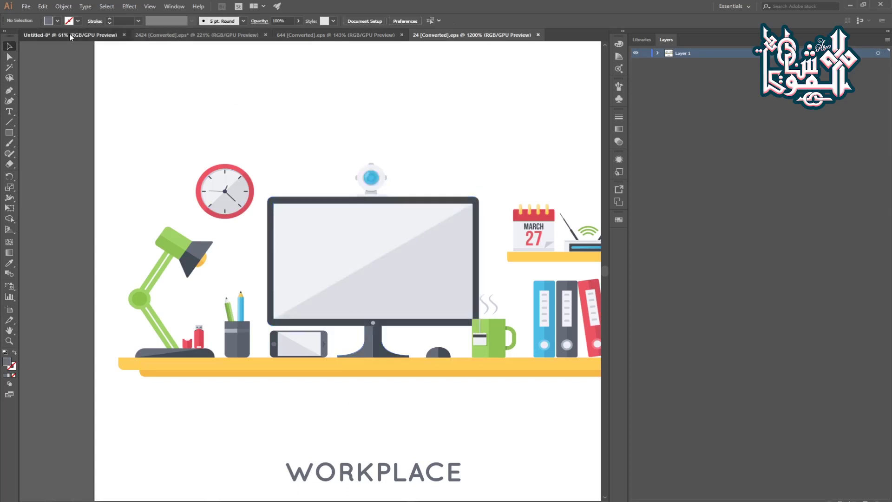
# Step: Paste the monitor and webcam into the office document on a new layer between the chair and tabletop layers
pyautogui.click(70, 36)
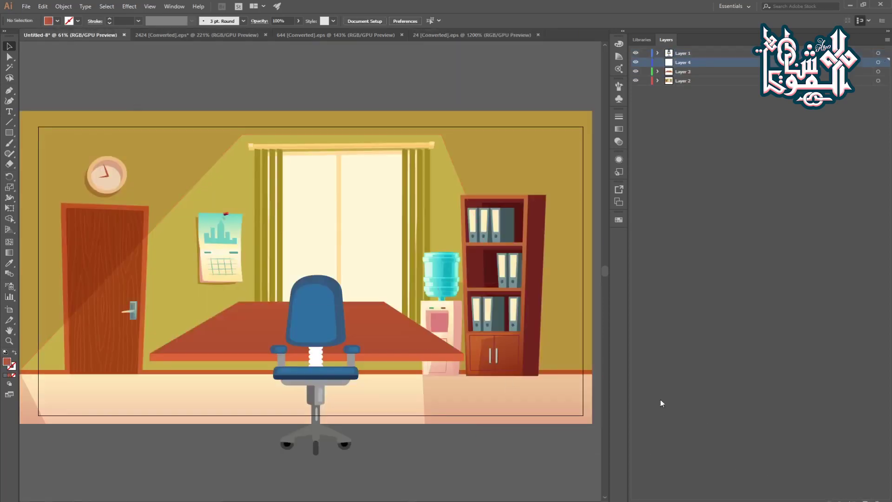
pyautogui.hotkey('ctrl', 'v')
pyautogui.moveTo(316, 277); pyautogui.dragTo(393, 346)
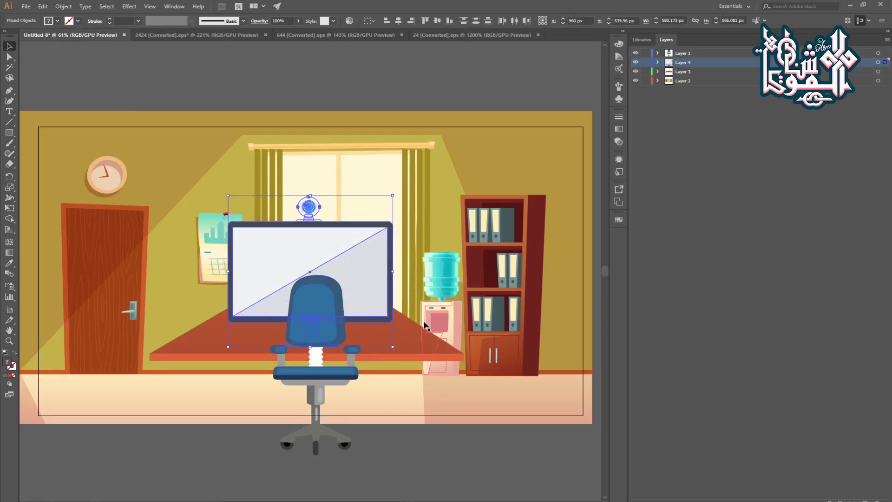
# Step: Scale the monitor and webcam down to about 447 px wide and place them on the tabletop behind the chair
pyautogui.moveTo(377, 257); pyautogui.dragTo(386, 257)
pyautogui.moveTo(403, 194); pyautogui.dragTo(384, 211)
pyautogui.hotkey('shift', 'Left')
pyautogui.hotkey('shift', 'Down')
pyautogui.hotkey('shift', 'Down')
pyautogui.hotkey('shift', 'Down')
pyautogui.hotkey('shift', 'Down')
pyautogui.hotkey('shift', 'Left')
pyautogui.hotkey('shift', 'Down')
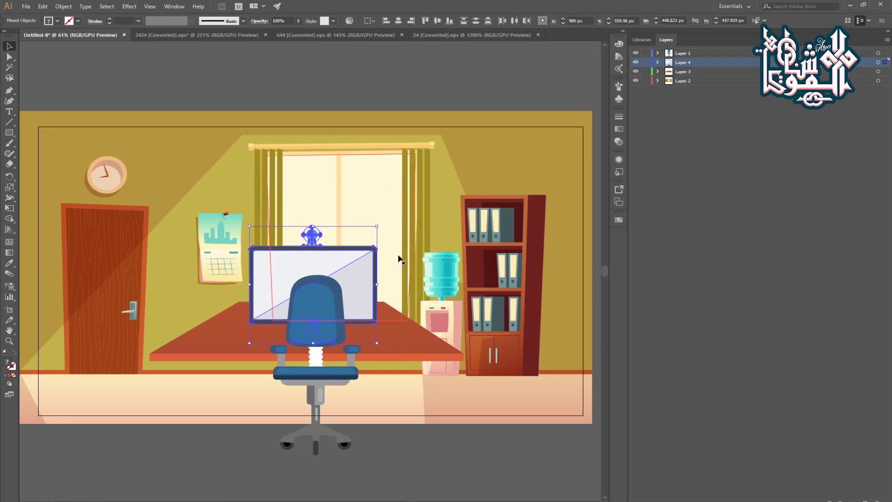
# Step: Move the office chair 90 px to the right, in front of the monitor's right half
pyautogui.click(308, 374)
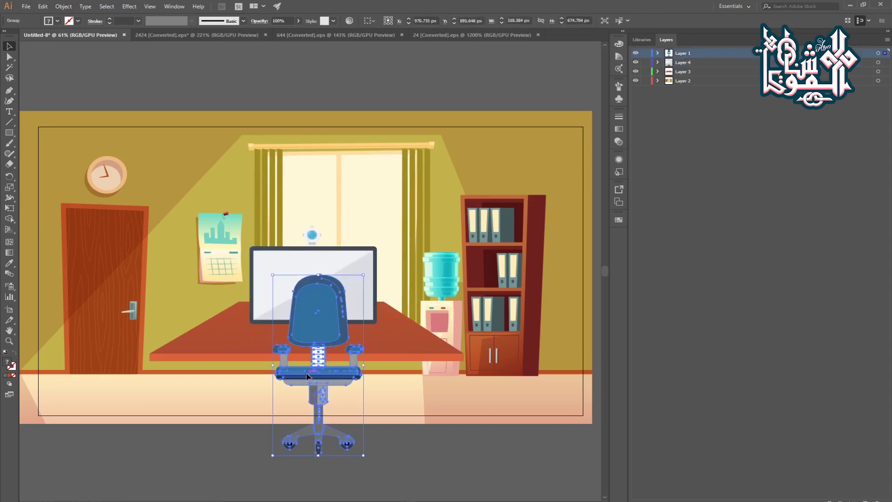
pyautogui.hotkey('shift', 'Right')
pyautogui.hotkey('shift', 'Right')
pyautogui.hotkey('shift', 'Right')
pyautogui.hotkey('shift', 'Right')
pyautogui.hotkey('shift', 'Right')
pyautogui.hotkey('shift', 'Right')
pyautogui.hotkey('shift', 'Right')
pyautogui.hotkey('shift', 'Right')
pyautogui.hotkey('shift', 'Right')
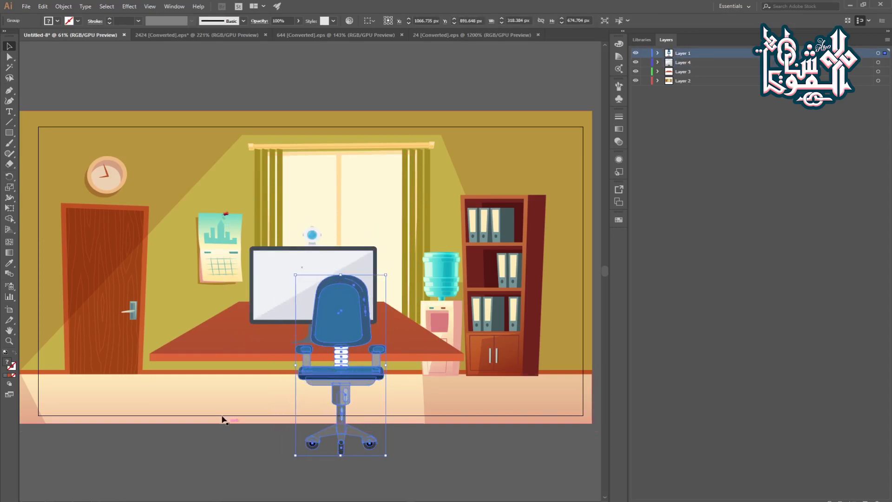
# Step: Scale the monitor and webcam down further and shift them slightly left on the tabletop behind the chair
pyautogui.click(223, 420)
pyautogui.click(295, 293)
pyautogui.click(248, 419)
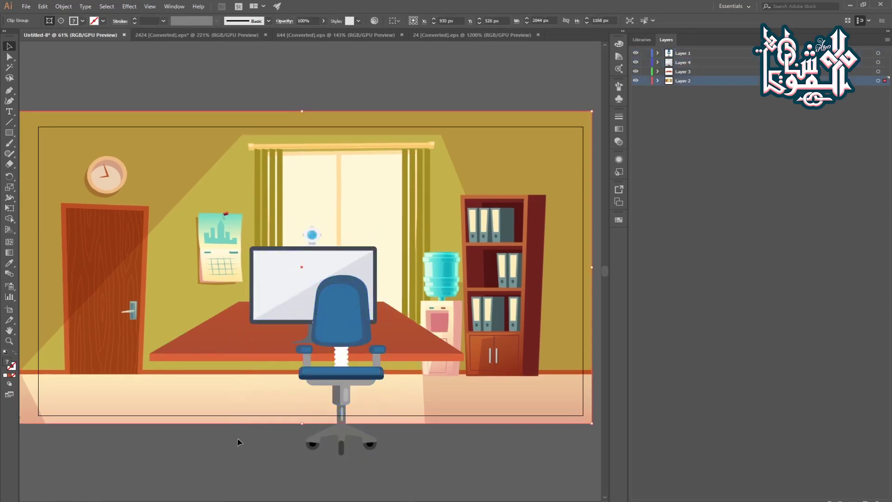
pyautogui.click(273, 306)
pyautogui.click(885, 62)
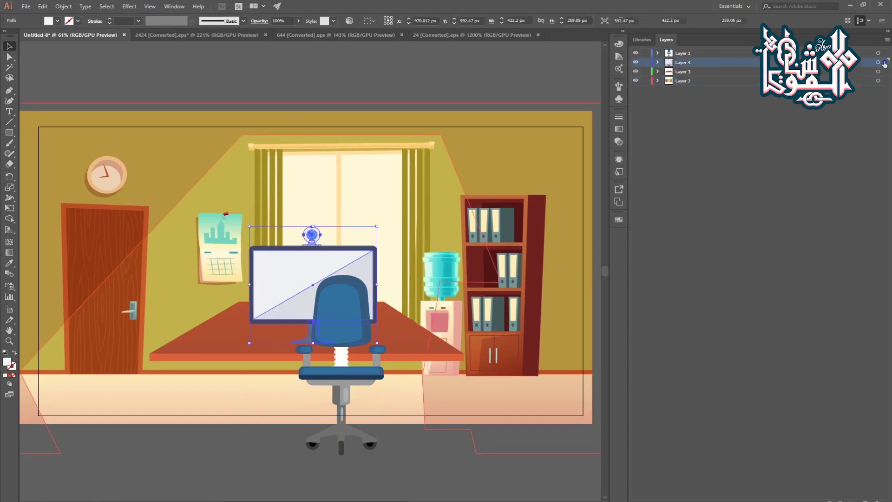
pyautogui.moveTo(379, 227); pyautogui.dragTo(365, 245)
pyautogui.hotkey('shift', 'Up')
pyautogui.hotkey('shift', 'Down')
pyautogui.hotkey('shift', 'Left')
pyautogui.hotkey('shift', 'Left')
pyautogui.hotkey('shift', 'Left')
pyautogui.hotkey('shift', 'Right')
pyautogui.click(264, 462)
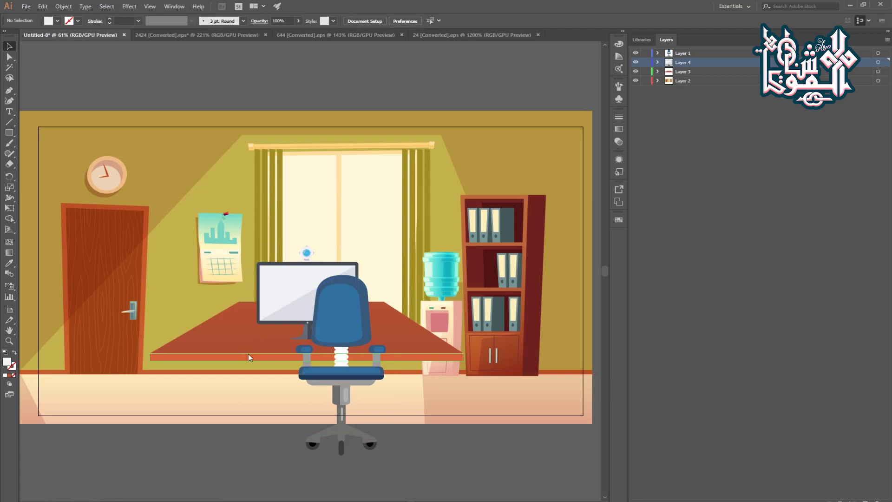
# Step: Save the office document as an Adobe Illustrator file named غرفة التعامل مع العميل
pyautogui.hotkey('ctrl', 's')
pyautogui.write('غرفة التعامل')
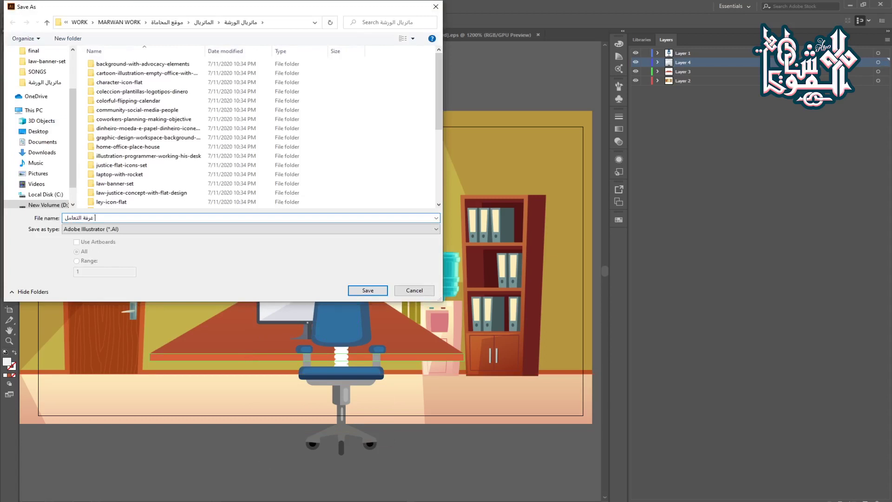
pyautogui.write(' مع العميل')
pyautogui.press('Return')
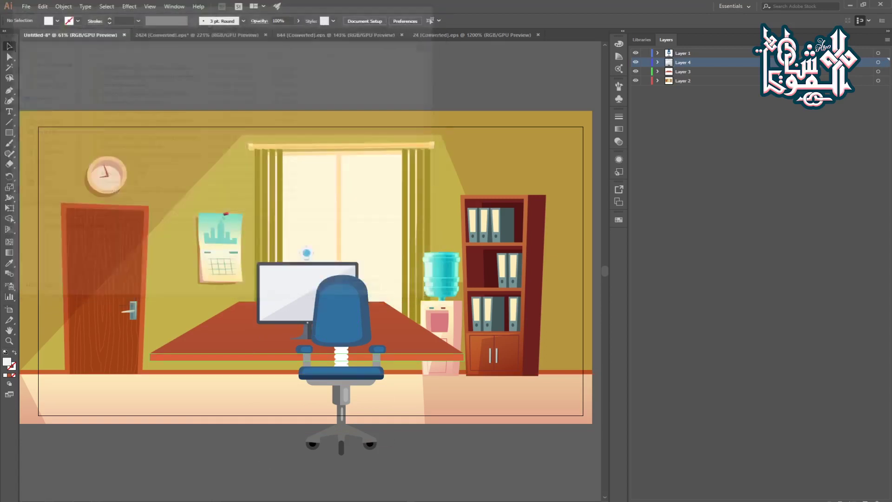
pyautogui.press('Return')
# Step: Copy the complete green desk lamp, with its arms, joint, shade, bulb and base, from the workplace illustration
pyautogui.click(477, 35)
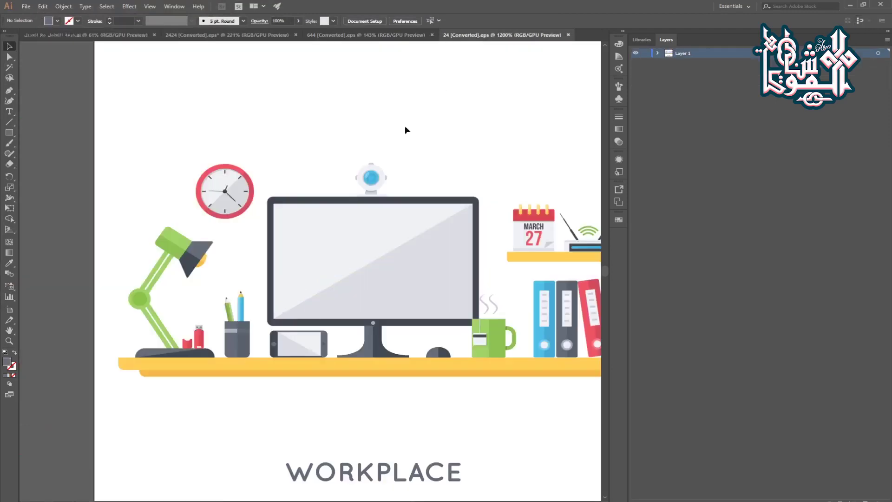
pyautogui.click(141, 291)
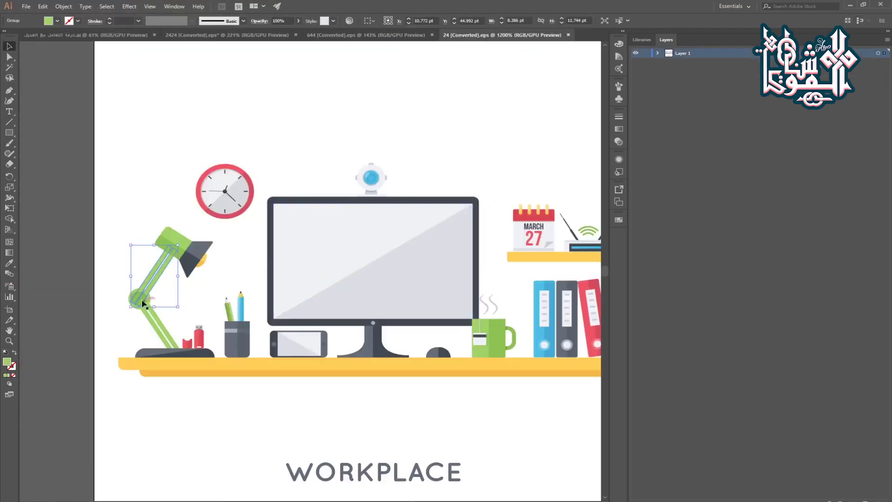
pyautogui.keyDown('shift'); pyautogui.click(151, 320); pyautogui.keyUp('shift')
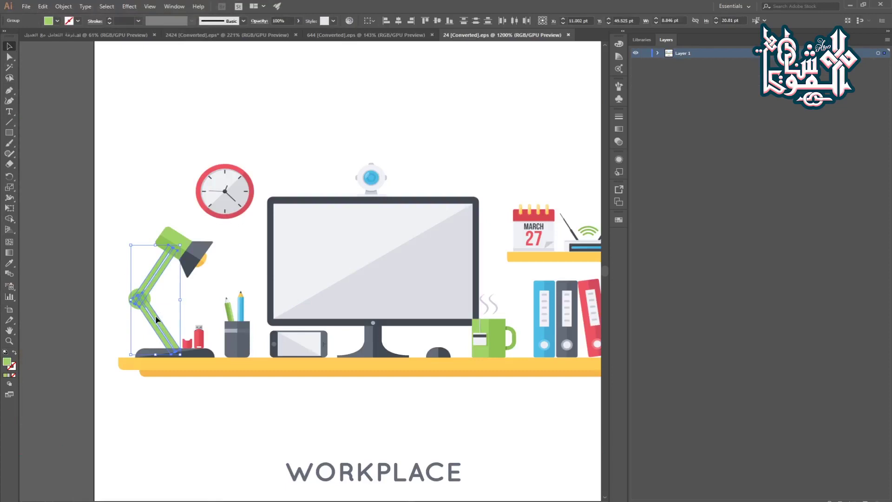
pyautogui.scroll(4, 135, 311)
pyautogui.keyDown('shift'); pyautogui.click(133, 308); pyautogui.keyUp('shift')
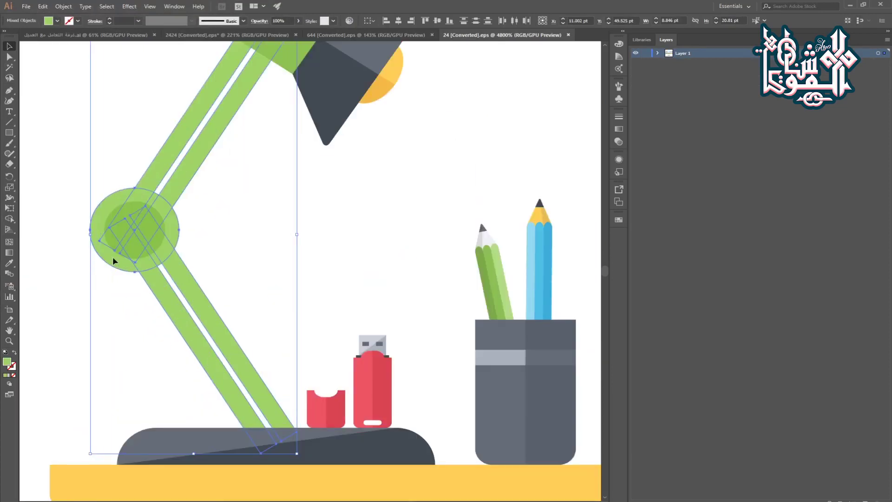
pyautogui.keyDown('shift'); pyautogui.click(337, 103); pyautogui.keyUp('shift')
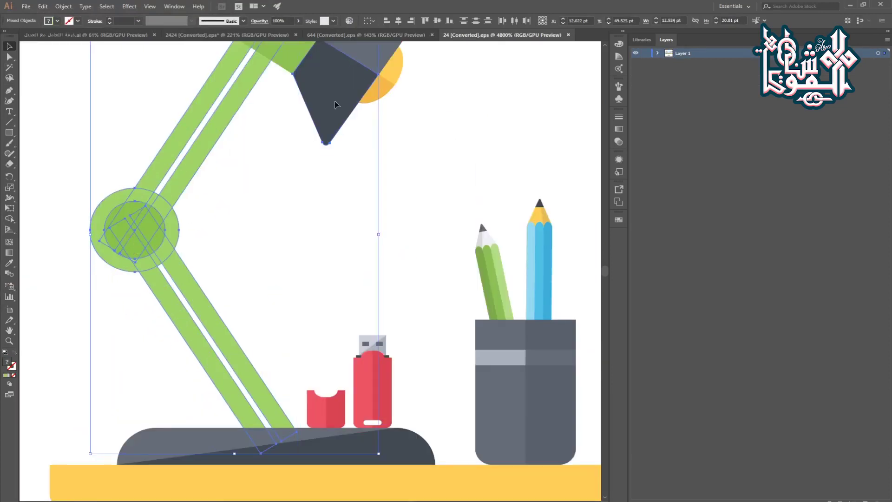
pyautogui.moveTo(336, 121); pyautogui.dragTo(221, 212)
pyautogui.keyDown('shift'); pyautogui.click(246, 138); pyautogui.keyUp('shift')
pyautogui.keyDown('shift'); pyautogui.click(166, 80); pyautogui.keyUp('shift')
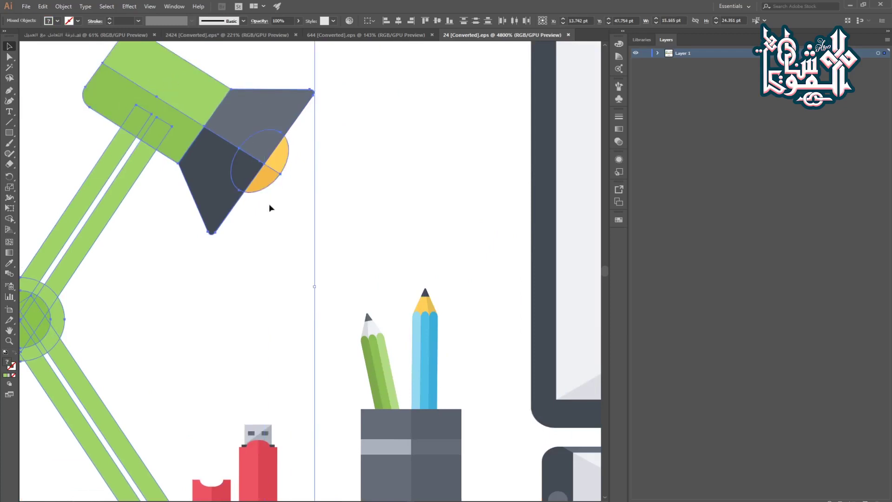
pyautogui.moveTo(215, 335); pyautogui.dragTo(149, 145)
pyautogui.keyDown('shift'); pyautogui.click(192, 353); pyautogui.keyUp('shift')
pyautogui.moveTo(125, 349); pyautogui.dragTo(315, 343)
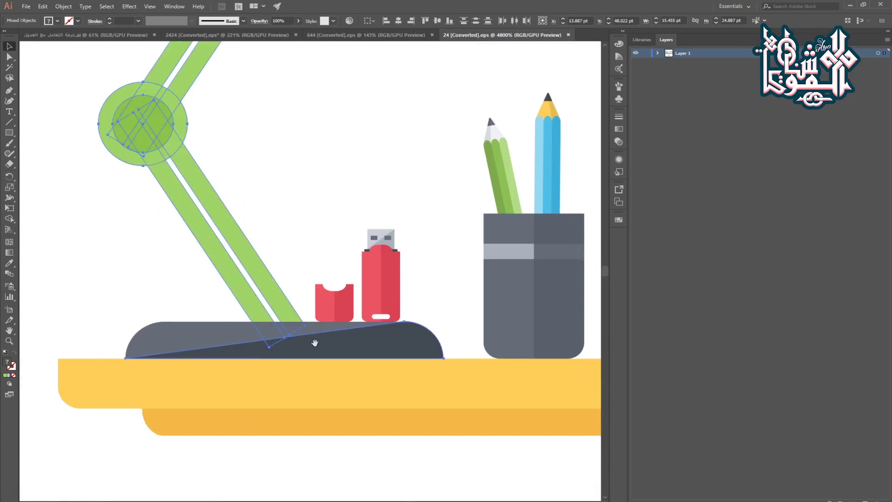
pyautogui.scroll(-5, 196, 318)
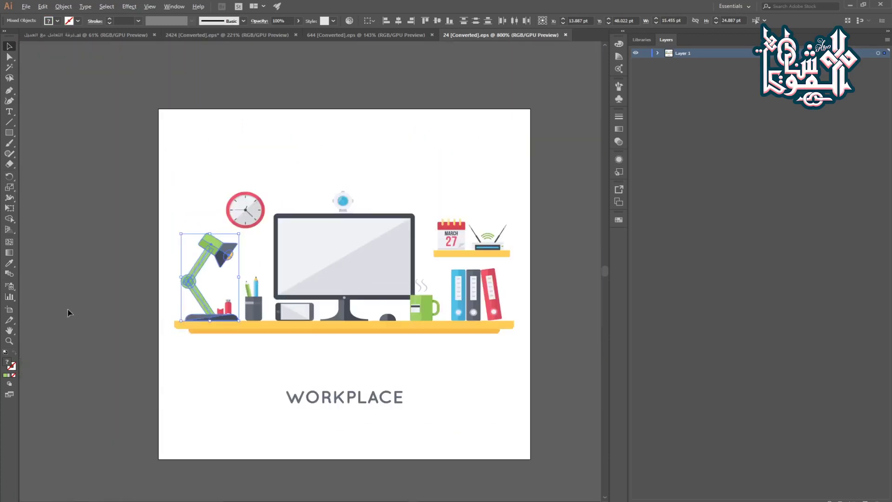
pyautogui.click(62, 309)
# Step: Paste the lamp into the office document on a new layer below the chair layer and scale it to about 180 px wide
pyautogui.click(262, 35)
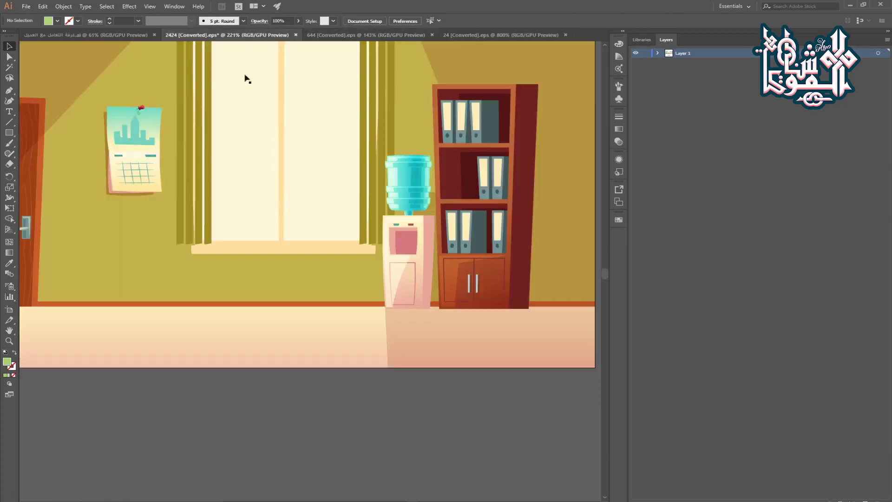
pyautogui.click(80, 36)
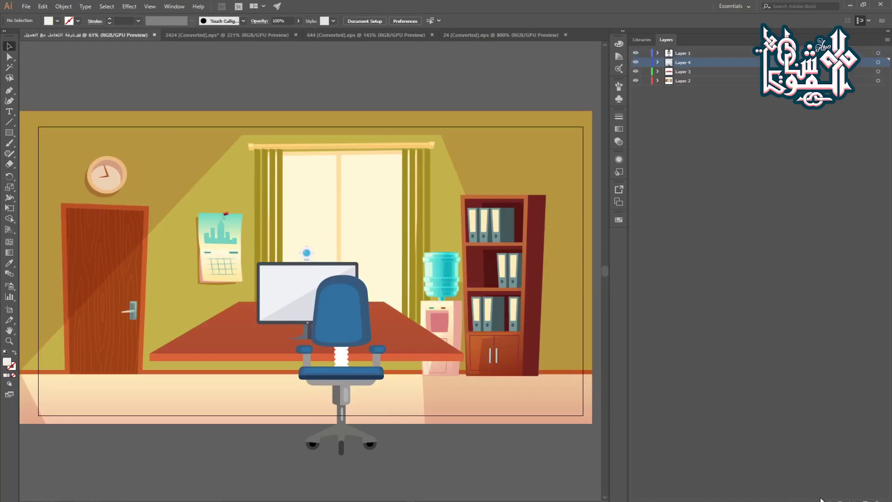
pyautogui.hotkey('ctrl', 'v')
pyautogui.moveTo(316, 280); pyautogui.dragTo(335, 309)
# Step: Move the lamp onto the left end of the tabletop, clear of the monitor, and save the document
pyautogui.hotkey('shift', 'Left')
pyautogui.hotkey('shift', 'Left')
pyautogui.hotkey('shift', 'Left')
pyautogui.hotkey('shift', 'Left')
pyautogui.hotkey('shift', 'Left')
pyautogui.hotkey('shift', 'Left')
pyautogui.hotkey('shift', 'Left')
pyautogui.hotkey('shift', 'Left')
pyautogui.hotkey('shift', 'Left')
pyautogui.hotkey('shift', 'Left')
pyautogui.hotkey('shift', 'Left')
pyautogui.hotkey('shift', 'Left')
pyautogui.hotkey('shift', 'Left')
pyautogui.hotkey('shift', 'Left')
pyautogui.hotkey('shift', 'Left')
pyautogui.hotkey('shift', 'Left')
pyautogui.hotkey('shift', 'Left')
pyautogui.hotkey('shift', 'Left')
pyautogui.hotkey('shift', 'Left')
pyautogui.hotkey('shift', 'Left')
pyautogui.hotkey('shift', 'Left')
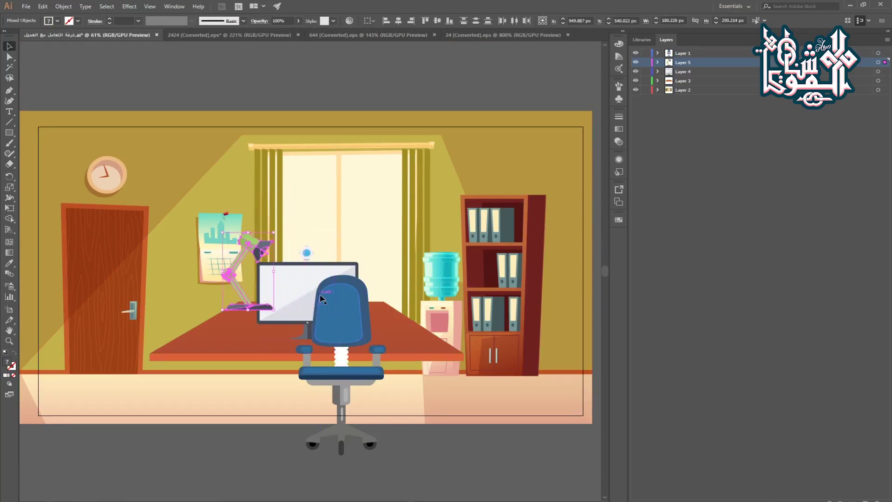
pyautogui.hotkey('shift', 'Down')
pyautogui.hotkey('shift', 'Down')
pyautogui.hotkey('shift', 'Down')
pyautogui.hotkey('shift', 'Down')
pyautogui.hotkey('shift', 'Down')
pyautogui.hotkey('shift', 'Down')
pyautogui.hotkey('shift', 'Down')
pyautogui.hotkey('shift', 'Down')
pyautogui.hotkey('shift', 'Left')
pyautogui.hotkey('shift', 'Left')
pyautogui.hotkey('shift', 'Left')
pyautogui.hotkey('shift', 'Left')
pyautogui.hotkey('shift', 'Left')
pyautogui.hotkey('shift', 'Left')
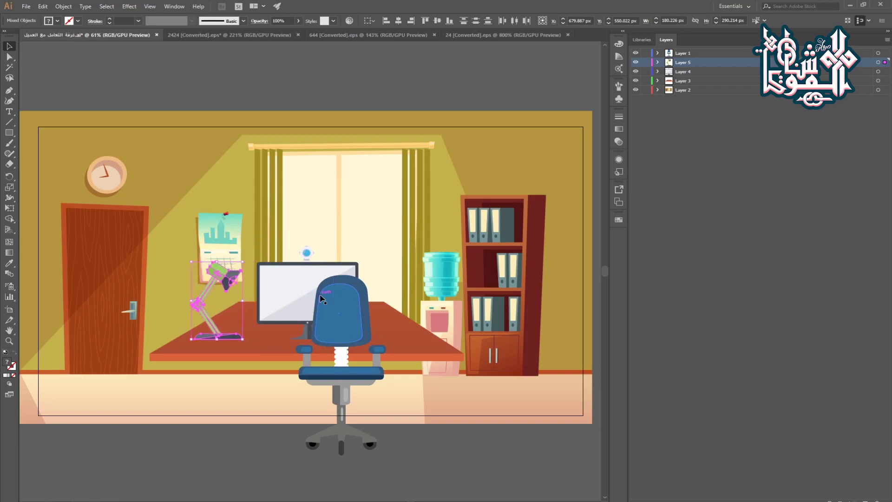
pyautogui.click(237, 437)
pyautogui.hotkey('ctrl', 's')
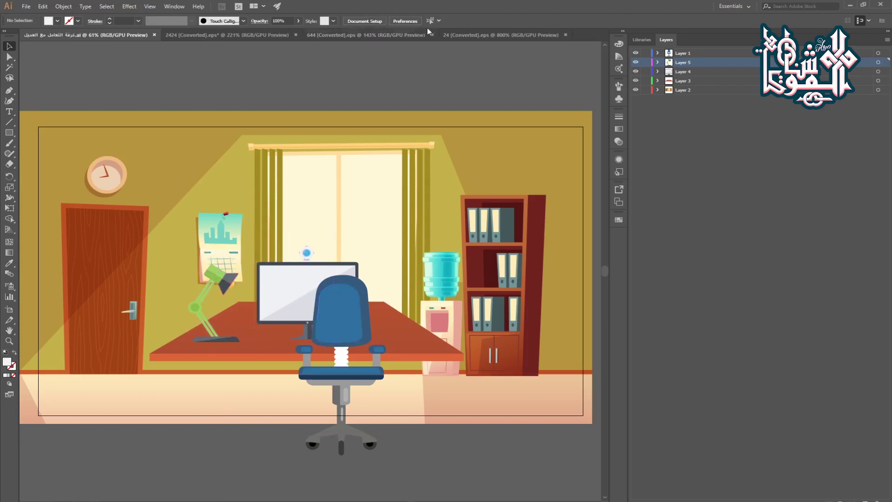
# Step: Copy the pencil holder together with its green and blue pencils from the workplace illustration
pyautogui.click(460, 35)
pyautogui.scroll(1, 388, 325)
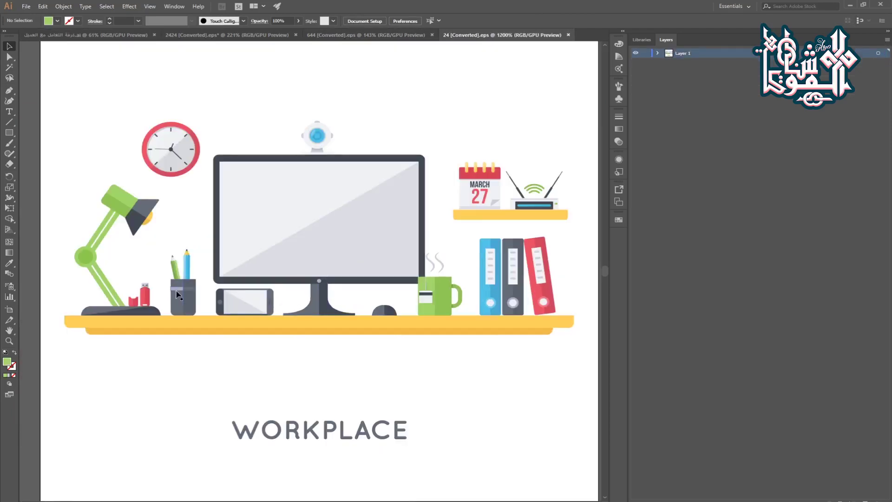
pyautogui.click(178, 295)
pyautogui.click(175, 311)
pyautogui.scroll(3, 176, 310)
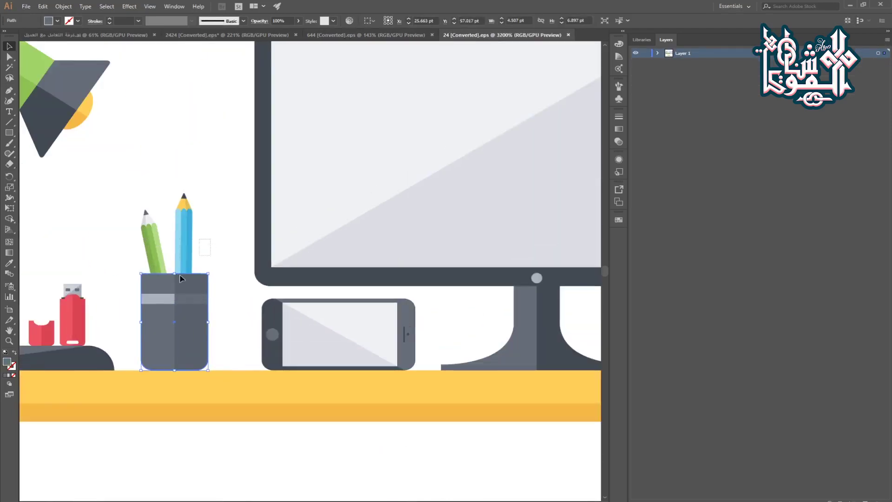
pyautogui.moveTo(180, 279); pyautogui.dragTo(133, 329)
pyautogui.hotkey('ctrl', 'c')
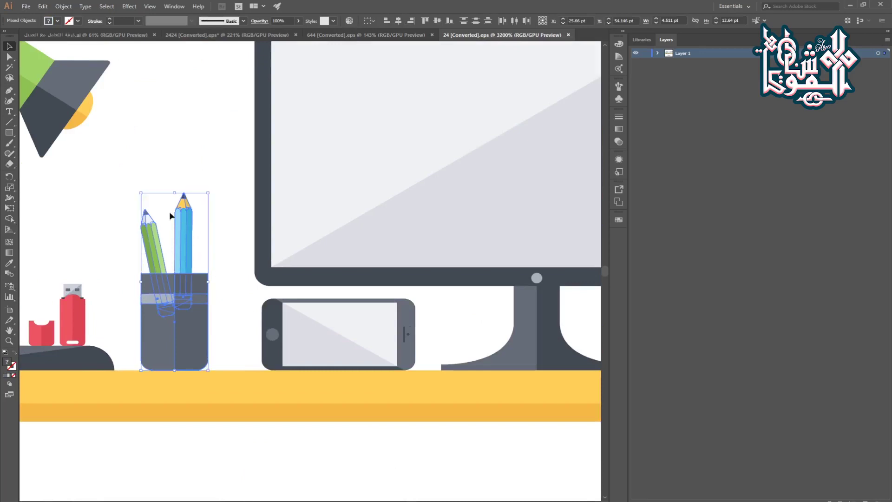
pyautogui.scroll(-3, 166, 213)
# Step: Paste the pencil holder into the office document on a new layer and scale it to about 57 px wide beside the lamp
pyautogui.click(135, 35)
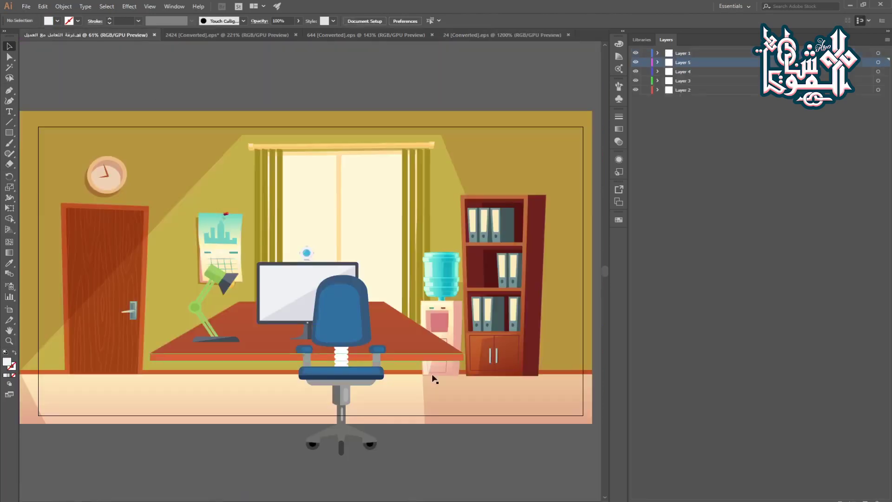
pyautogui.hotkey('ctrl', 'v')
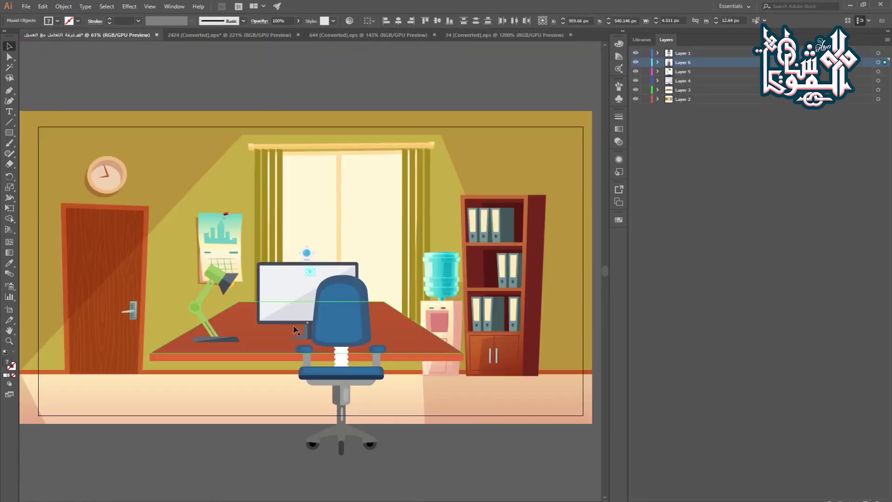
pyautogui.moveTo(312, 274)
pyautogui.mouseDown()
pyautogui.moveTo(371, 327)
pyautogui.moveTo(243, 325)
pyautogui.mouseUp()
pyautogui.moveTo(252, 292)
pyautogui.mouseDown()
pyautogui.moveTo(242, 314)
pyautogui.moveTo(257, 347)
pyautogui.moveTo(246, 333)
pyautogui.mouseUp()
pyautogui.click(246, 333)
pyautogui.click(238, 328)
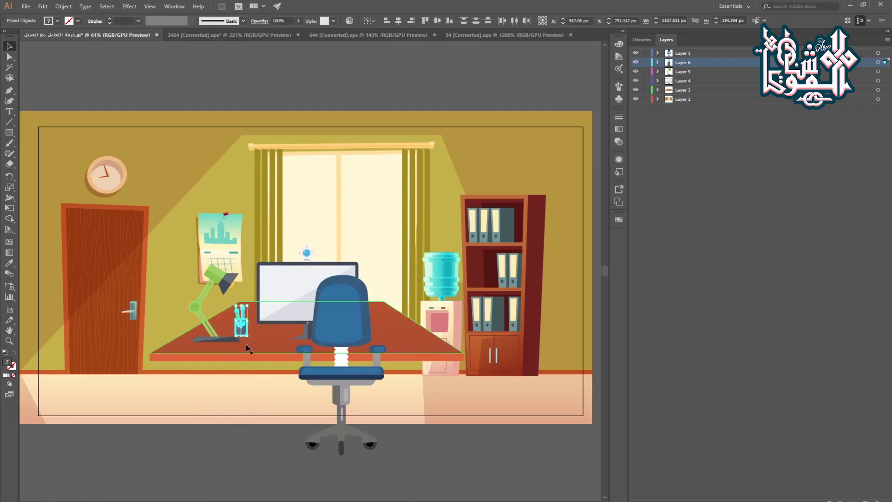
pyautogui.moveTo(247, 336); pyautogui.dragTo(251, 341)
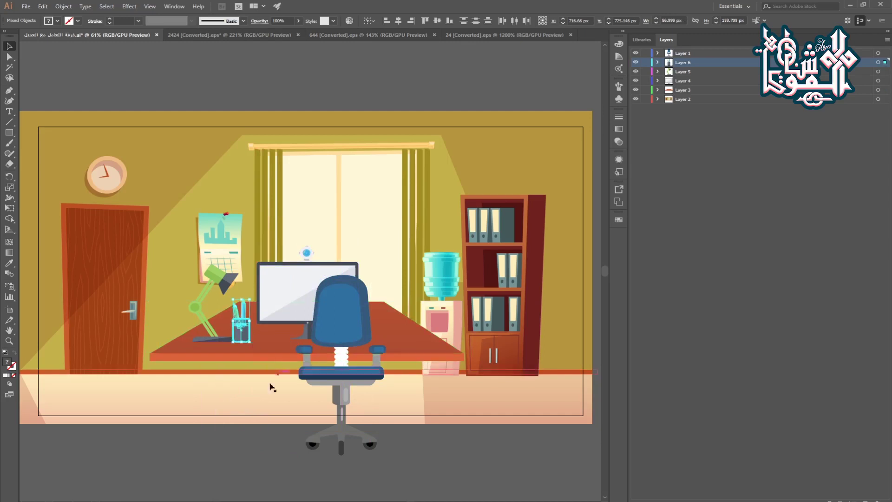
# Step: Move the pencil holder's layer below the lamp's layer and place the holder between the lamp base and the monitor
pyautogui.hotkey('shift', 'Left')
pyautogui.hotkey('shift', 'Left')
pyautogui.hotkey('shift', 'Left')
pyautogui.hotkey('shift', 'Left')
pyautogui.moveTo(681, 63); pyautogui.dragTo(677, 79)
pyautogui.hotkey('shift', 'Right')
pyautogui.hotkey('shift', 'Right')
pyautogui.hotkey('shift', 'Right')
pyautogui.hotkey('shift', 'Right')
pyautogui.hotkey('shift', 'Right')
pyautogui.hotkey('shift', 'Right')
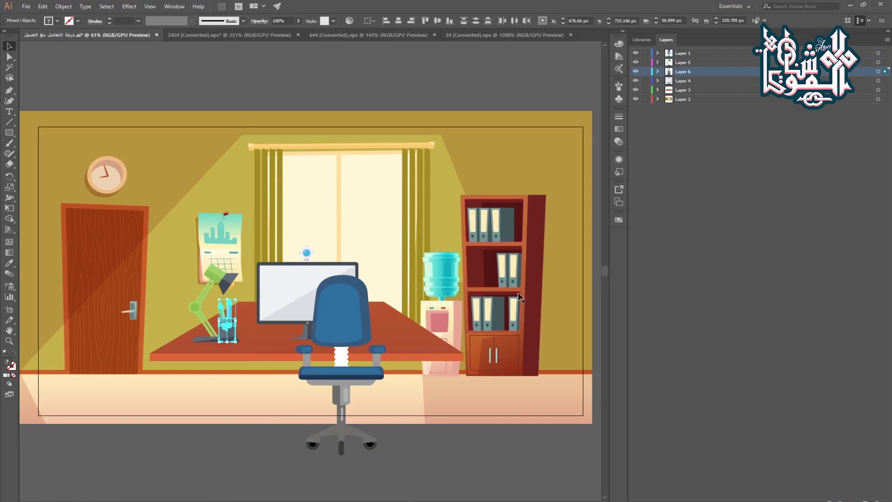
pyautogui.hotkey('shift', 'Right')
pyautogui.hotkey('shift', 'Right')
pyautogui.hotkey('shift', 'Right')
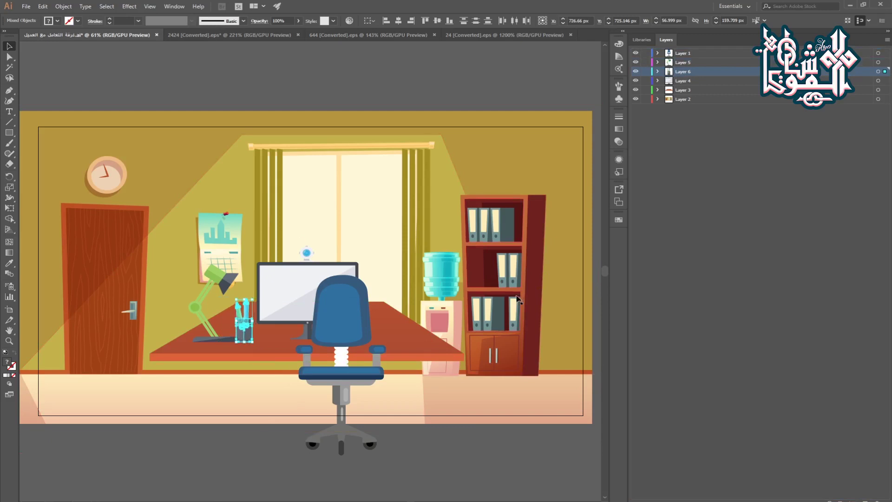
pyautogui.hotkey('shift', 'Right')
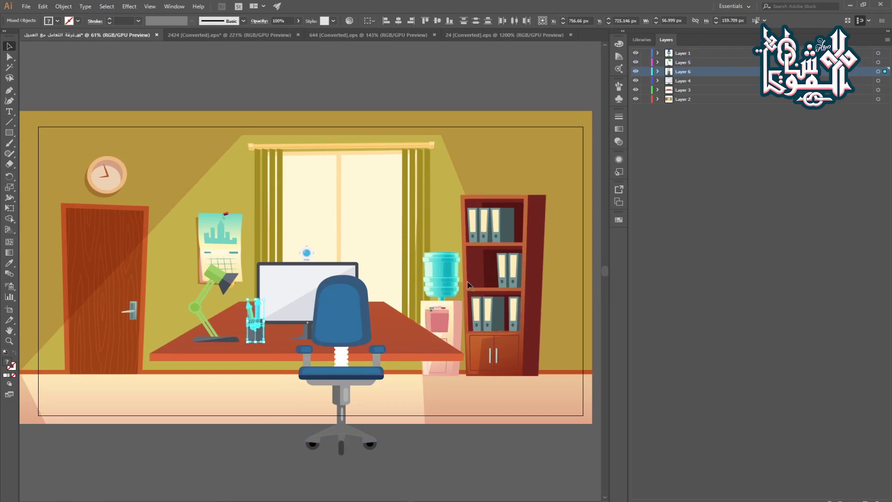
pyautogui.hotkey('shift', 'Left')
pyautogui.hotkey('shift', 'Right')
pyautogui.hotkey('shift', 'Left')
pyautogui.click(257, 461)
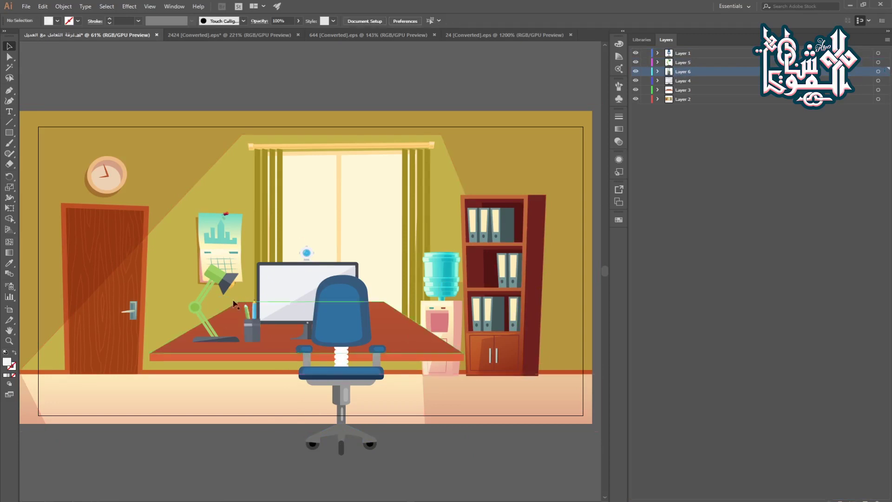
# Step: Review the assembled desk scene and look through the open stock illustrations for further elements
pyautogui.scroll(3, 233, 304)
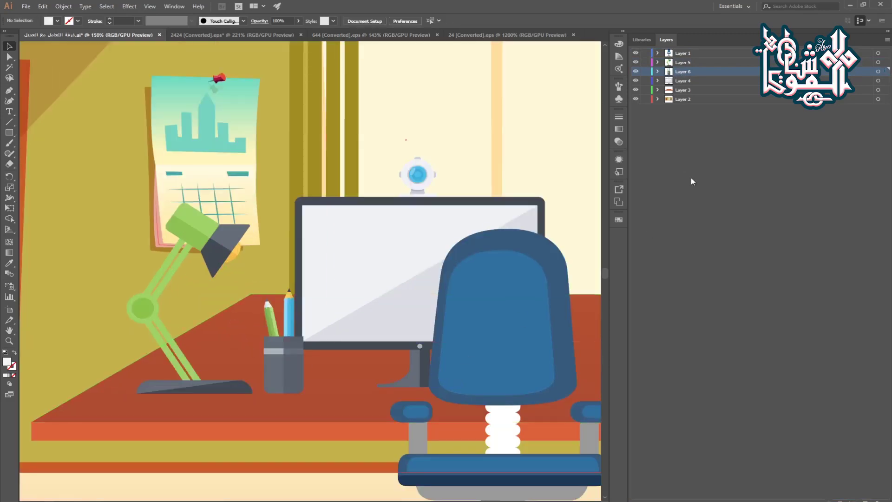
pyautogui.scroll(-4, 461, 131)
pyautogui.moveTo(371, 162); pyautogui.dragTo(231, 221)
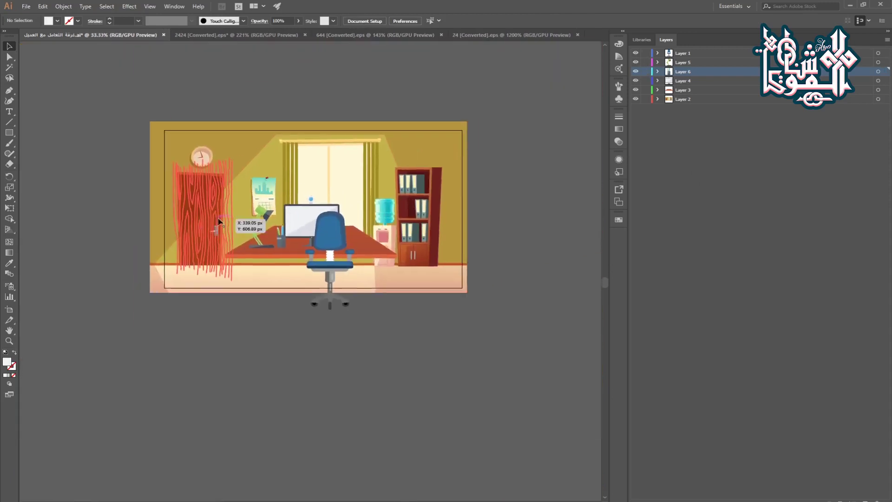
pyautogui.click(343, 34)
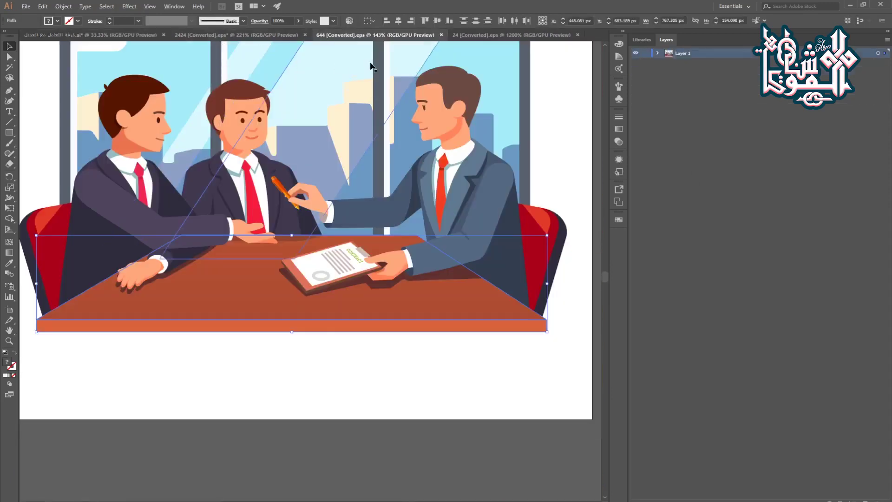
pyautogui.scroll(-3, 367, 65)
pyautogui.click(475, 35)
pyautogui.click(219, 35)
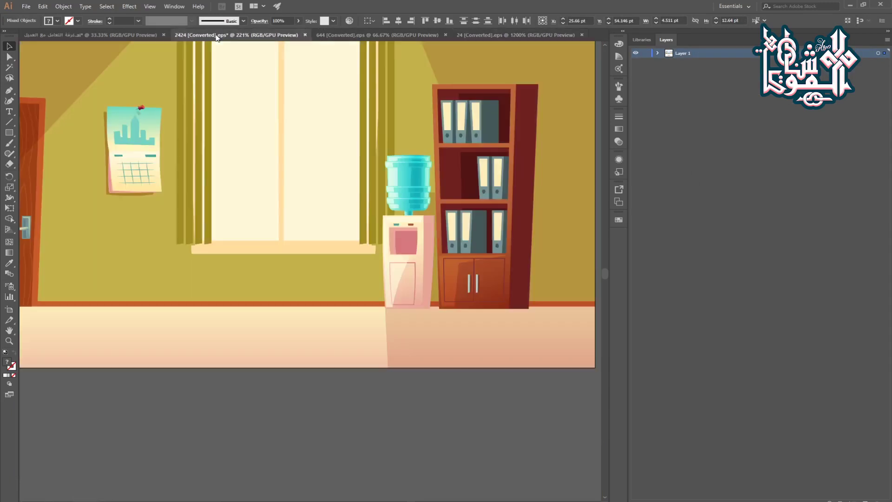
# Step: Save the office document and check the law-banner-set material folder for a usable character
pyautogui.click(90, 35)
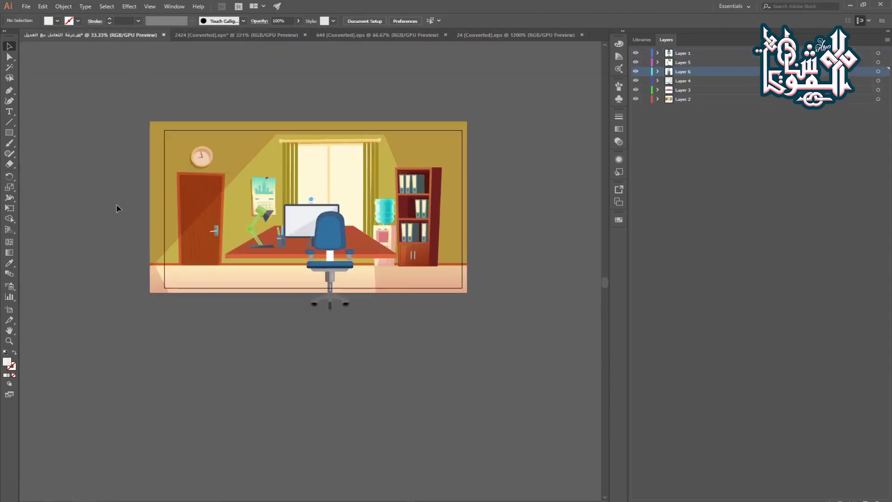
pyautogui.hotkey('ctrl', 's')
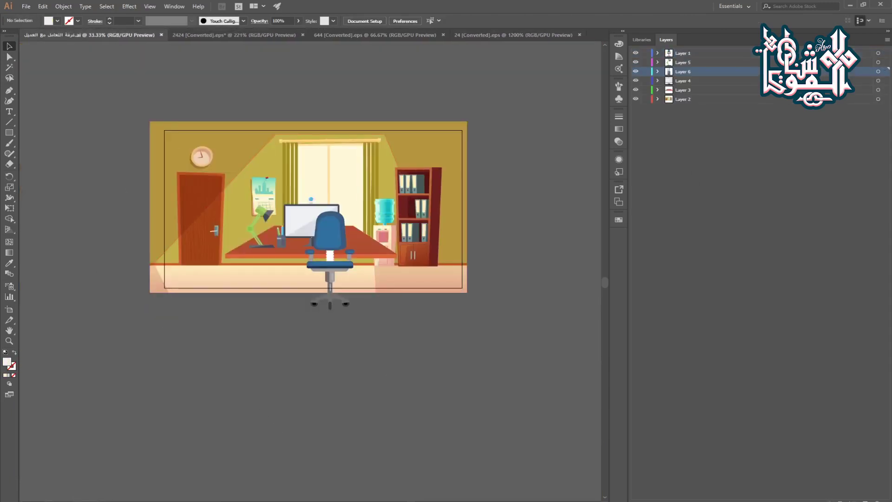
pyautogui.click(139, 481)
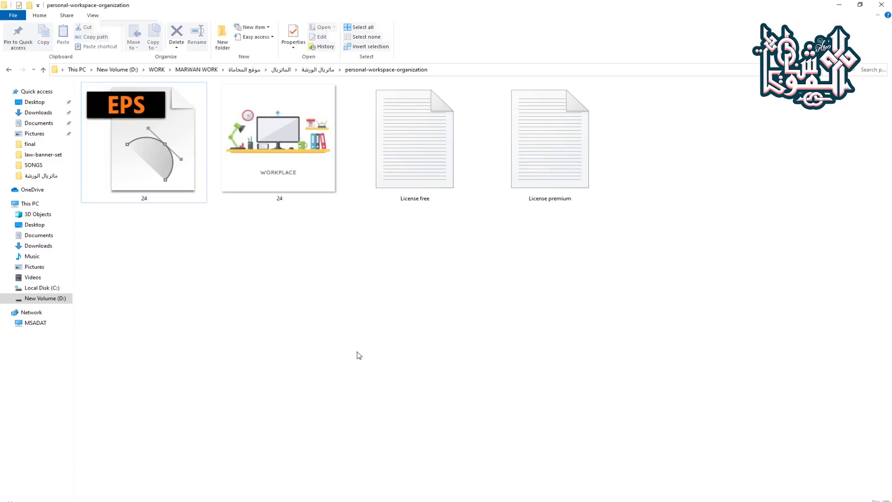
pyautogui.press('BackSpace')
pyautogui.doubleClick(648, 263)
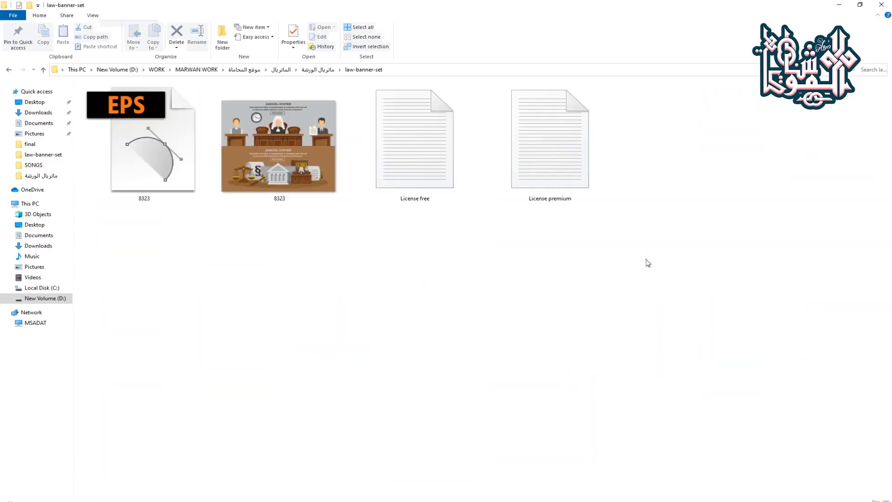
pyautogui.click(9, 70)
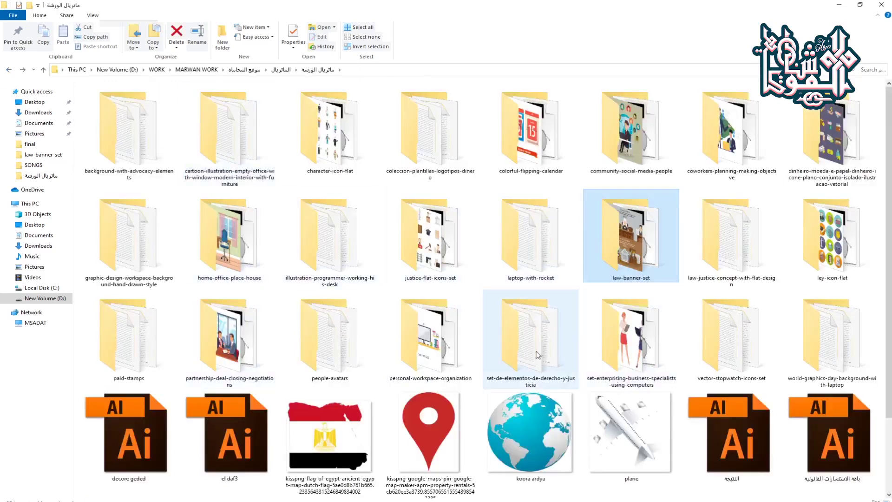
# Step: Open the 19326 EPS of standing business people from the set-enterprising-business-specialists-using-computers folder
pyautogui.click(589, 330)
pyautogui.doubleClick(589, 330)
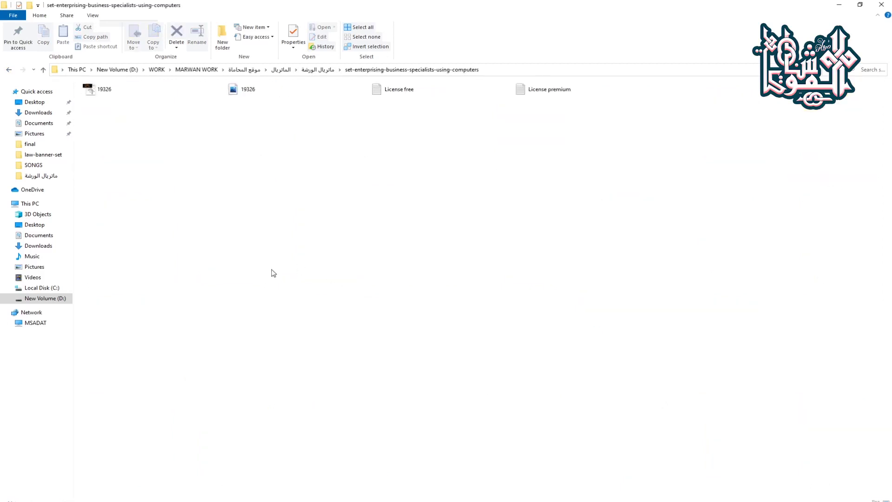
pyautogui.keyDown('ctrl'); pyautogui.scroll(3, 268, 293); pyautogui.keyUp('ctrl')
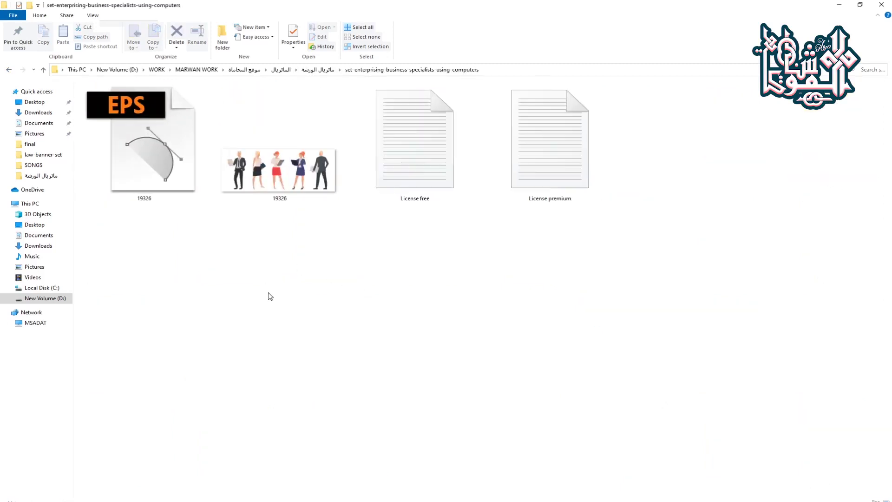
pyautogui.click(336, 162)
pyautogui.click(144, 140)
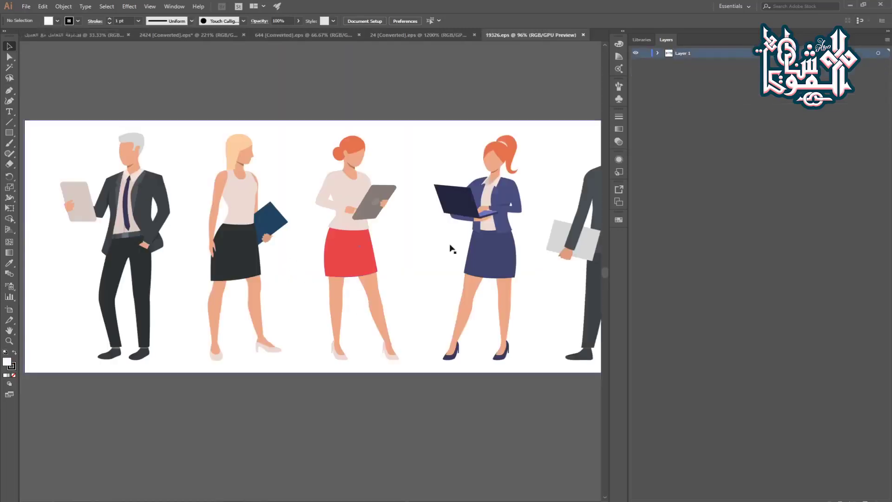
# Step: Copy the man seen from behind and paste him into the office document on a new layer
pyautogui.moveTo(476, 250); pyautogui.dragTo(289, 256)
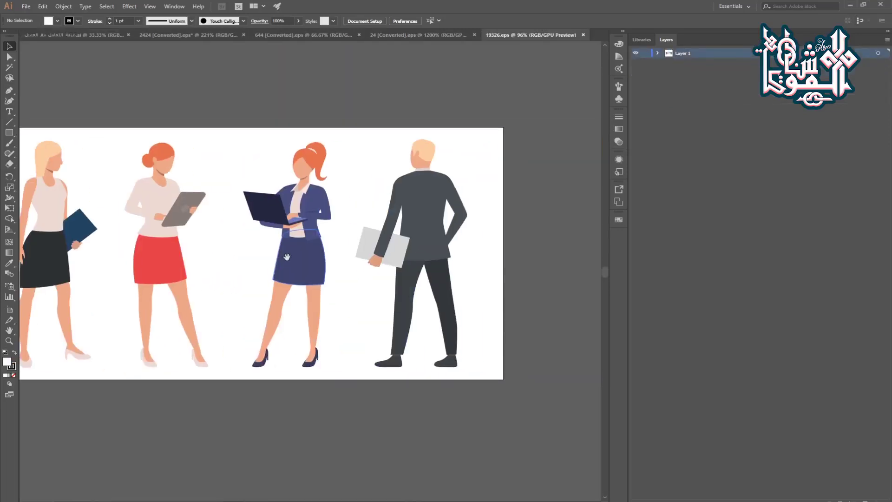
pyautogui.click(426, 213)
pyautogui.doubleClick(437, 275)
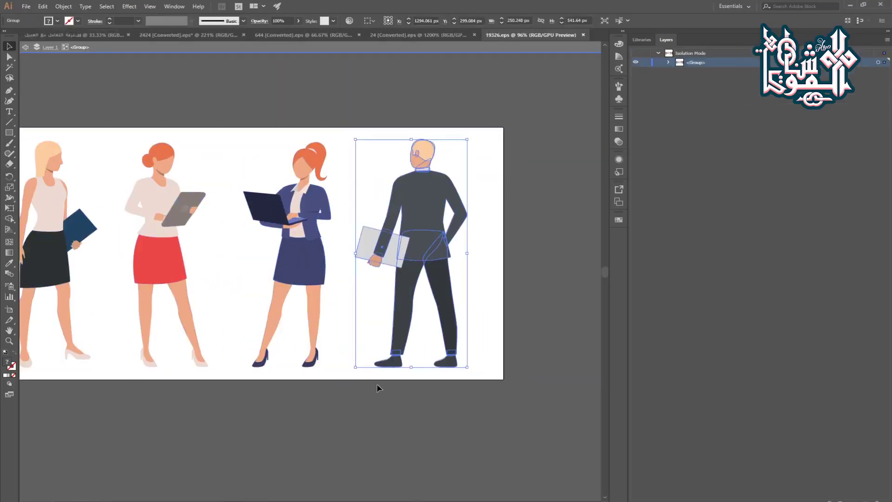
pyautogui.hotkey('ctrl', 'c')
pyautogui.click(86, 35)
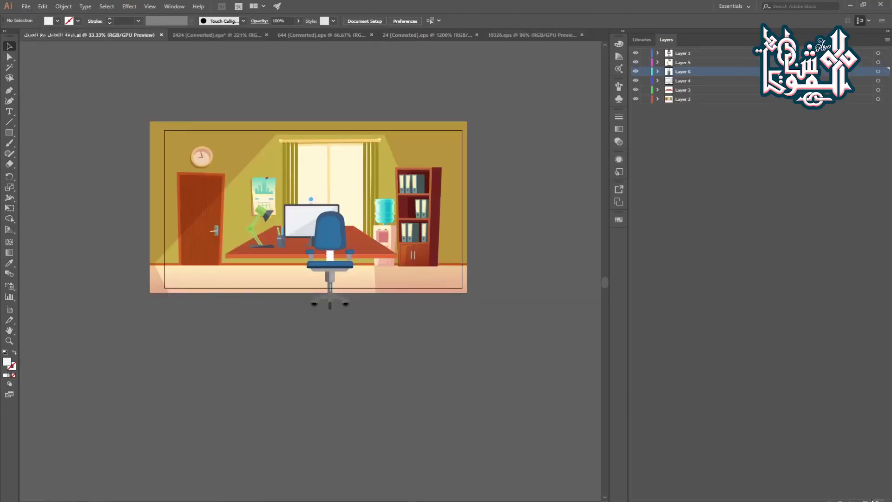
pyautogui.hotkey('ctrl', 'v')
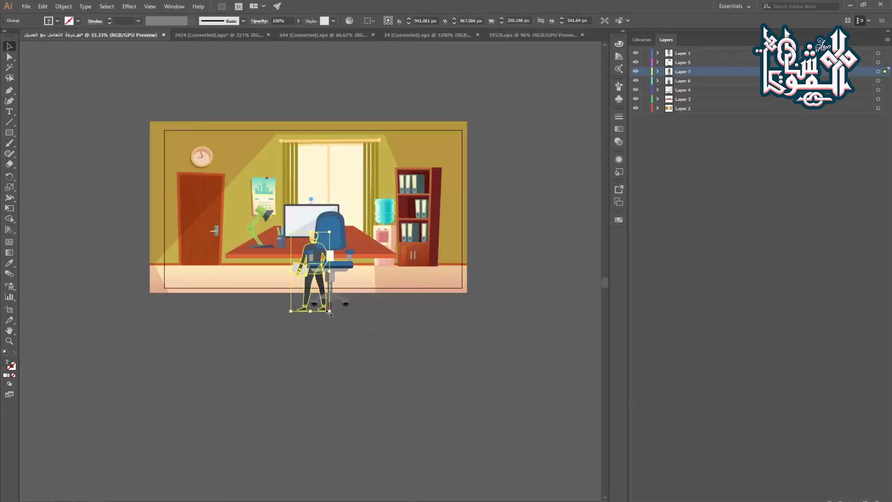
# Step: Enlarge the pasted man to about 487 px wide and position him over the desk chair
pyautogui.moveTo(330, 313); pyautogui.dragTo(367, 352)
pyautogui.moveTo(307, 276)
pyautogui.mouseDown()
pyautogui.moveTo(318, 291)
pyautogui.moveTo(310, 284)
pyautogui.mouseUp()
pyautogui.scroll(4, 313, 259)
pyautogui.scroll(-2, 315, 274)
pyautogui.moveTo(349, 236); pyautogui.dragTo(354, 208)
pyautogui.moveTo(243, 125); pyautogui.dragTo(255, 141)
pyautogui.hotkey('ctrl', 'z')
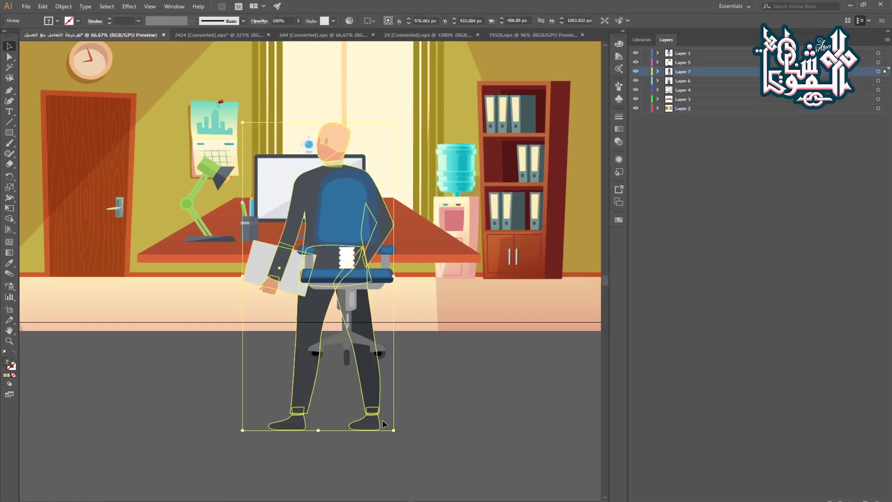
# Step: Scale the man down to about 412 px wide and shift him sideways to line up with the chair's backrest
pyautogui.moveTo(394, 432); pyautogui.dragTo(430, 366)
pyautogui.hotkey('shift', 'Right')
pyautogui.hotkey('shift', 'Right')
pyautogui.hotkey('shift', 'Right')
pyautogui.hotkey('shift', 'Left')
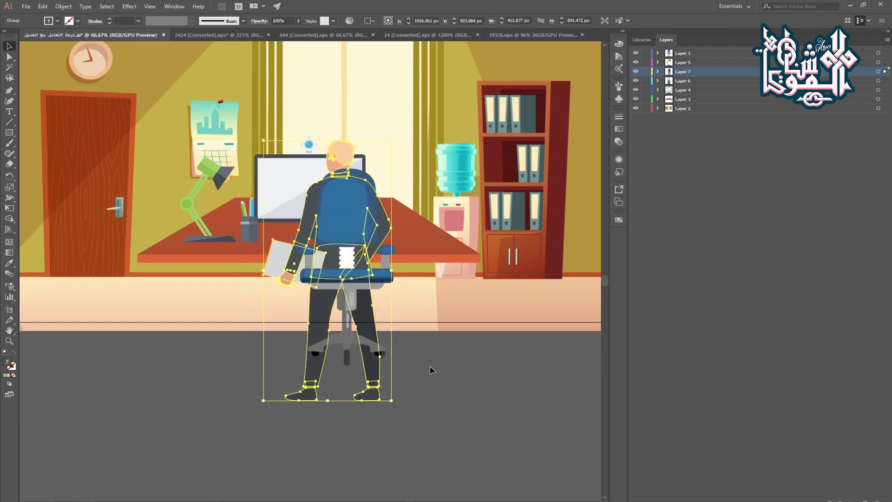
pyautogui.hotkey('shift', 'Right')
pyautogui.press('Right')
pyautogui.press('Right')
# Step: Delete the light grey laptop from the man's hand inside his group
pyautogui.click(231, 388)
pyautogui.doubleClick(279, 265)
pyautogui.press('Delete')
pyautogui.doubleClick(214, 376)
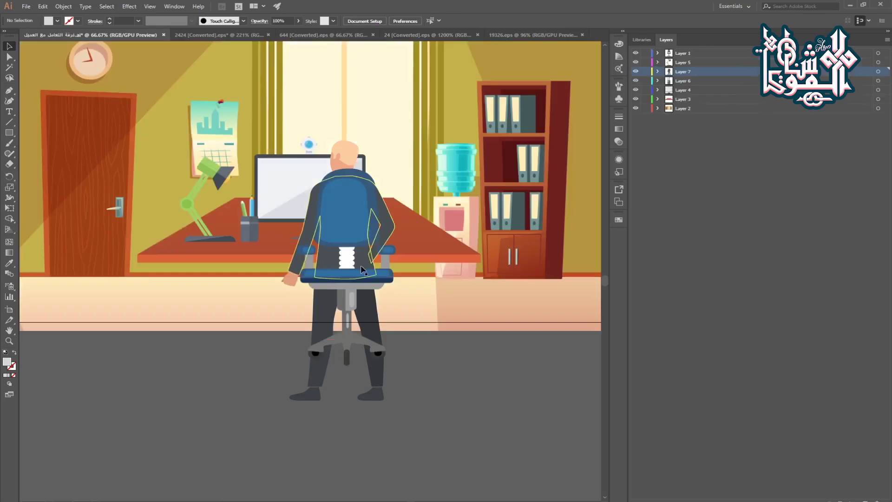
# Step: Send the man to the back of his layer and scale him down to about 268 px wide
pyautogui.click(305, 342)
pyautogui.hotkey('ctrl', 'shift', '[')
pyautogui.click(325, 377)
pyautogui.moveTo(403, 406); pyautogui.dragTo(387, 371)
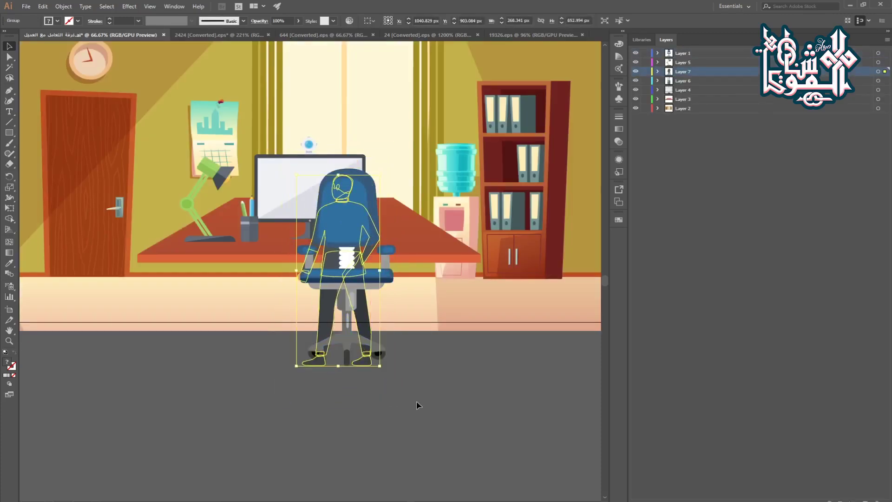
pyautogui.press('Return')
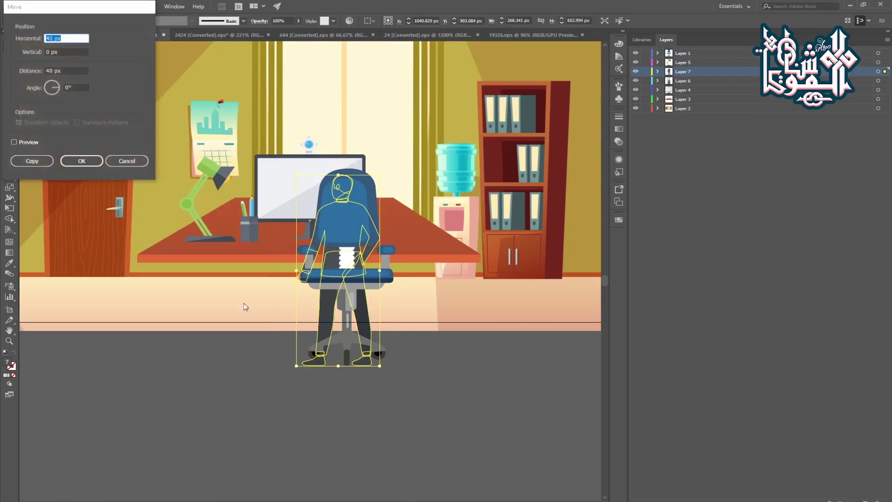
pyautogui.click(129, 164)
# Step: Move the man up and to the left so his head and arm show beside the chair's backrest
pyautogui.hotkey('shift', 'Up')
pyautogui.hotkey('shift', 'Up')
pyautogui.hotkey('shift', 'Up')
pyautogui.hotkey('shift', 'Left')
pyautogui.hotkey('shift', 'Left')
pyautogui.hotkey('shift', 'Up')
pyautogui.hotkey('shift', 'Left')
pyautogui.press('Up')
pyautogui.press('Up')
pyautogui.press('Up')
pyautogui.press('Up')
pyautogui.press('Up')
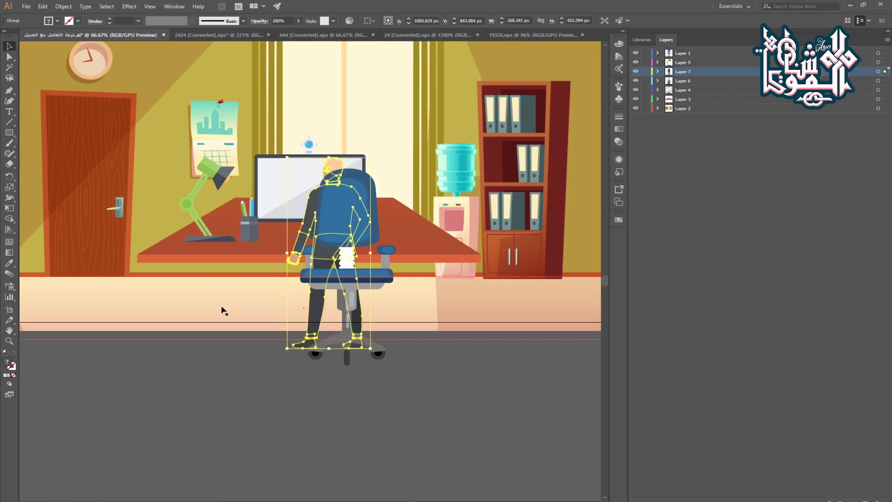
pyautogui.press('Right')
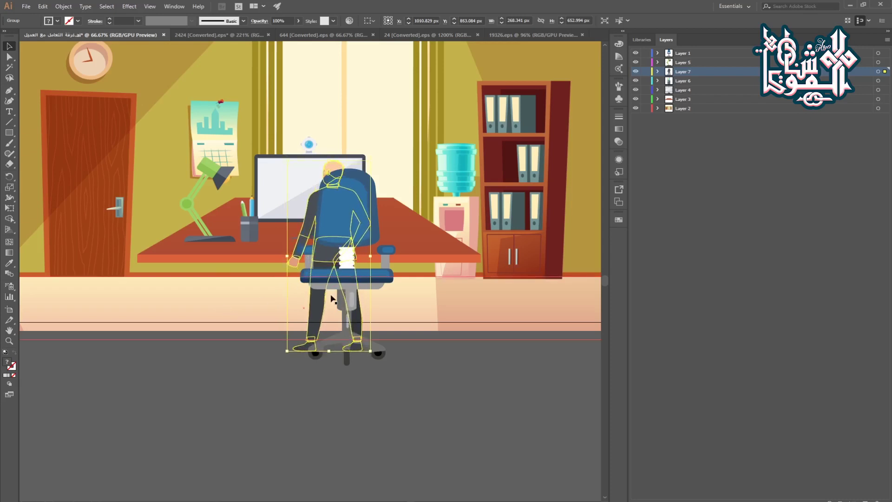
pyautogui.click(464, 380)
pyautogui.click(312, 324)
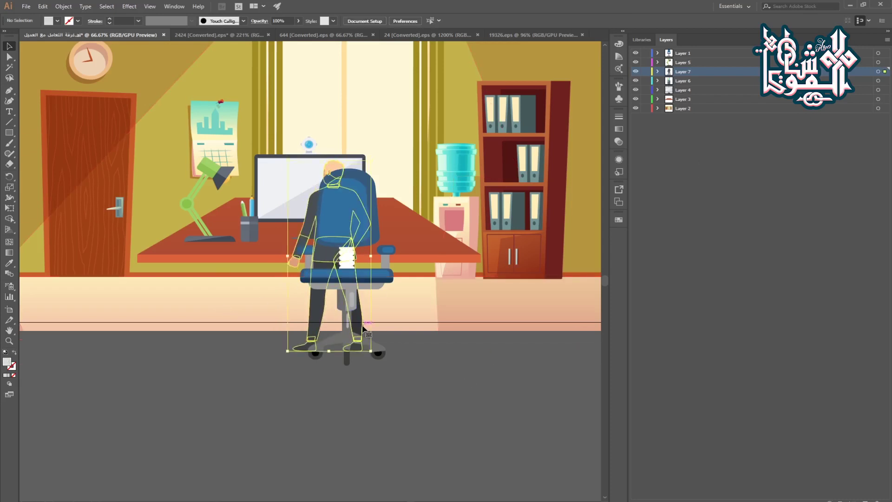
pyautogui.click(436, 380)
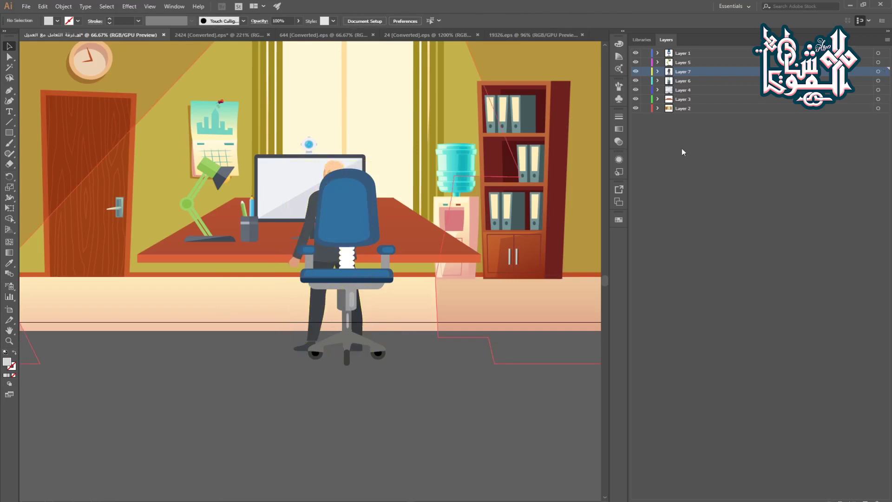
# Step: Rename the man's layer to "محامي" and the lamp's layer to "لمبة"
pyautogui.doubleClick(682, 73)
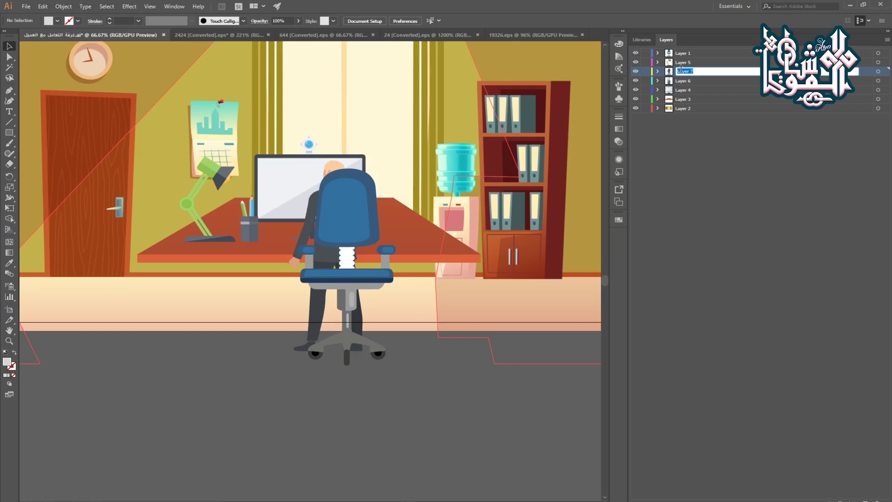
pyautogui.press('Return')
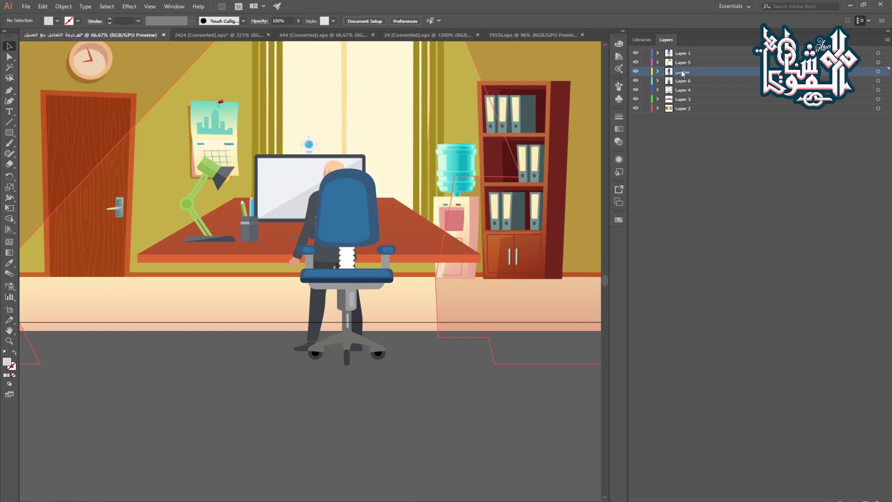
pyautogui.doubleClick(682, 63)
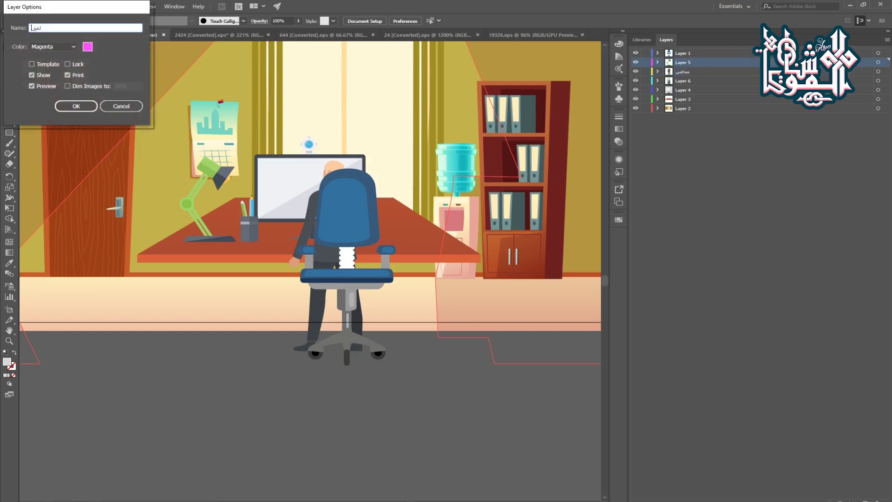
pyautogui.press('Return')
# Step: Cut the desk lamp's upper arm and head, leaving the joint, lower arm and base in place
pyautogui.moveTo(186, 179); pyautogui.dragTo(268, 213)
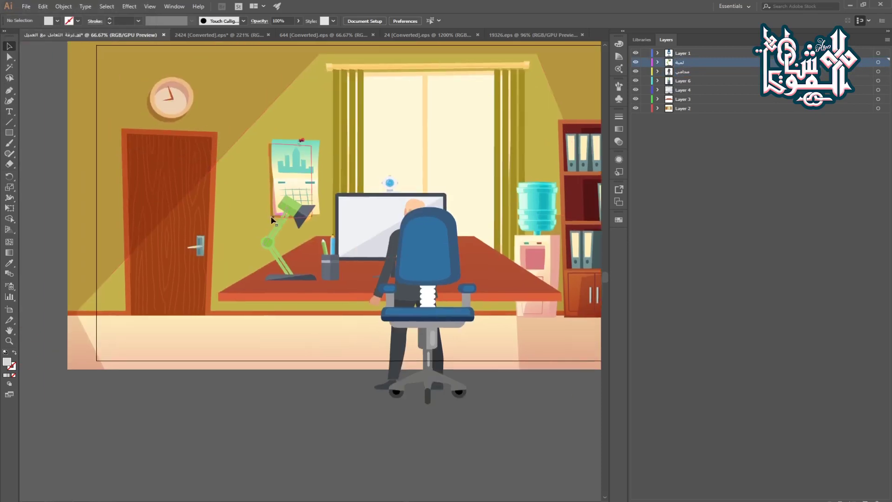
pyautogui.scroll(4, 266, 212)
pyautogui.click(342, 269)
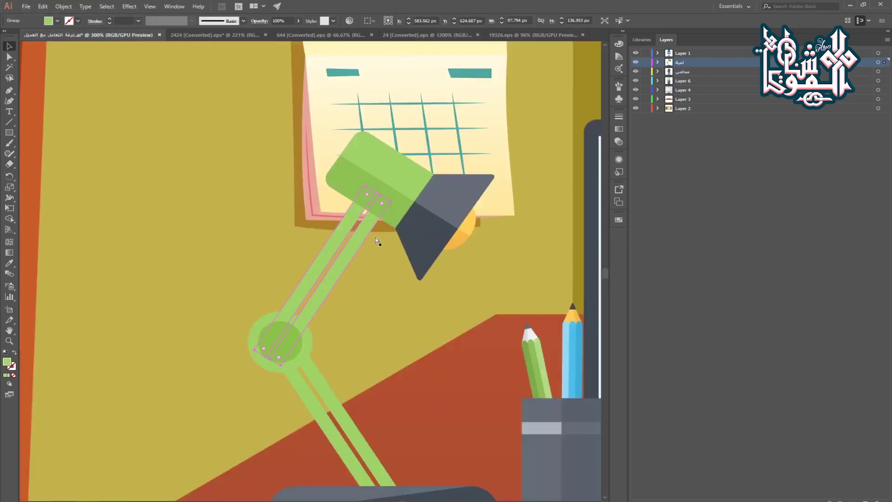
pyautogui.keyDown('shift'); pyautogui.click(390, 175); pyautogui.keyUp('shift')
pyautogui.keyDown('shift'); pyautogui.click(448, 215); pyautogui.keyUp('shift')
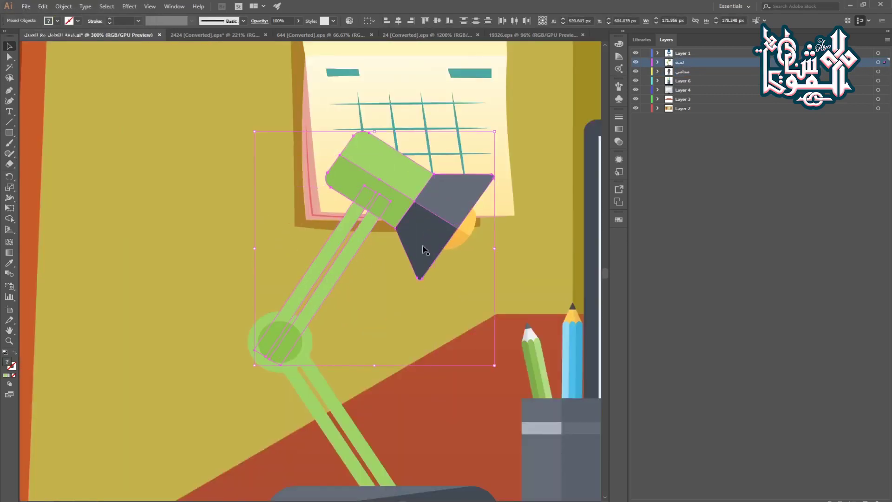
pyautogui.hotkey('ctrl', 'x')
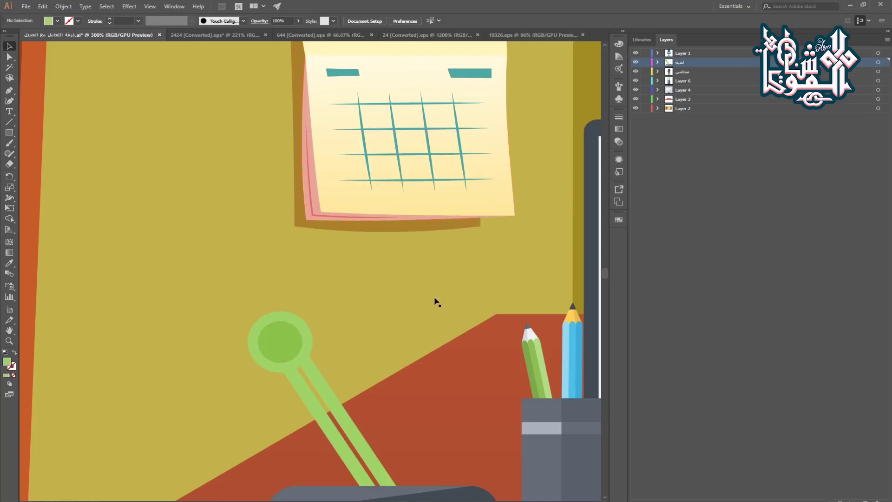
# Step: Add a new layer above the lamp's layer and paste the cut lamp head and upper arm there in place
pyautogui.scroll(-4, 421, 302)
pyautogui.moveTo(377, 311); pyautogui.dragTo(209, 294)
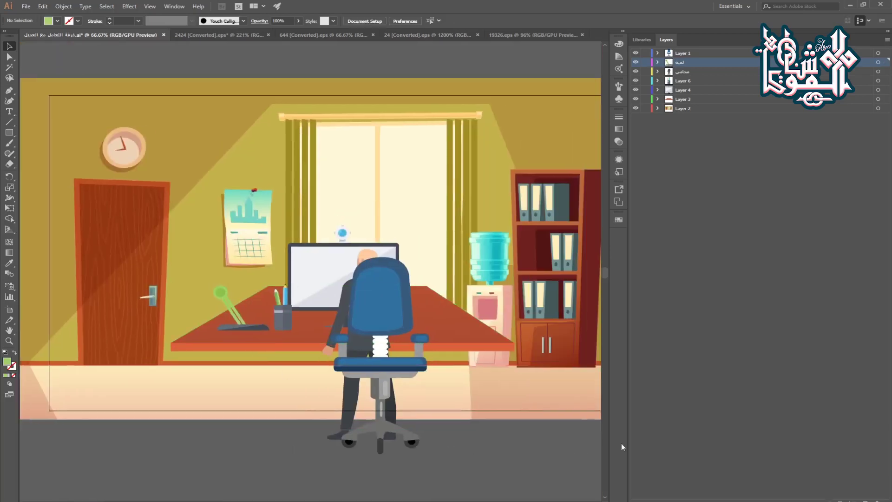
pyautogui.hotkey('ctrl', 'l')
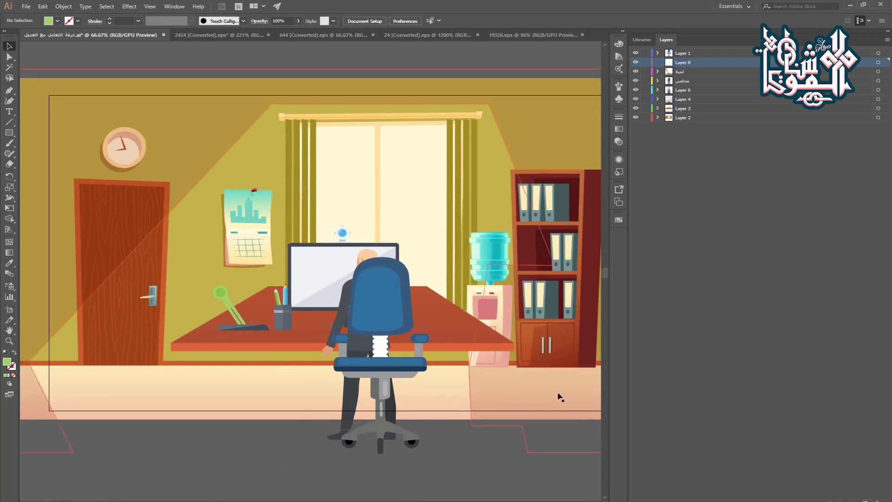
pyautogui.hotkey('ctrl', 'f')
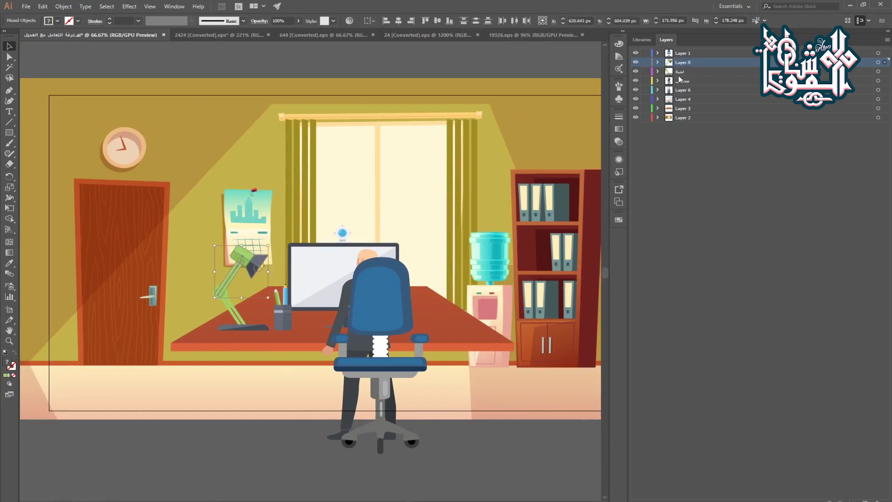
# Step: Rename the lamp base's layer to "ستاند اللمبة" and the lamp head's layer to "المبة"
pyautogui.doubleClick(681, 71)
pyautogui.doubleClick(678, 74)
pyautogui.write('ستاستاند اللمبة')
pyautogui.press('Return')
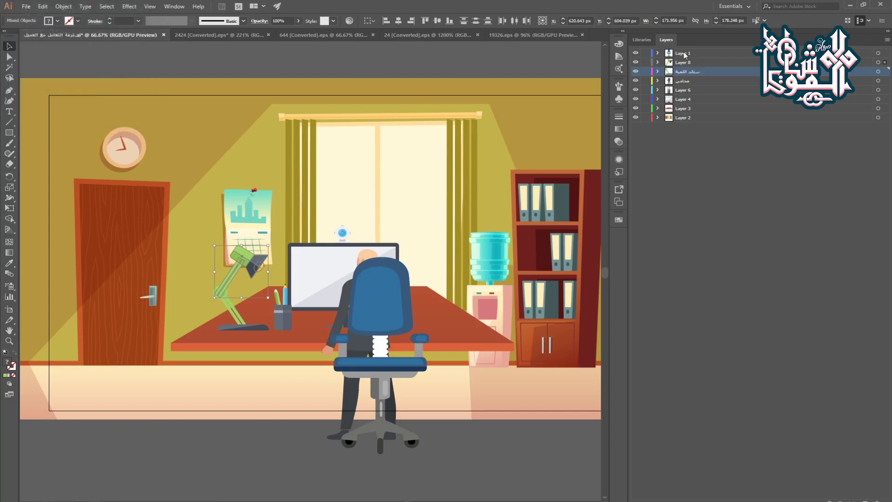
pyautogui.doubleClick(680, 62)
pyautogui.write('المبة')
pyautogui.press('Return')
# Step: Rename the chair's layer to "كرسي" and select the pencil holder's layer
pyautogui.doubleClick(683, 53)
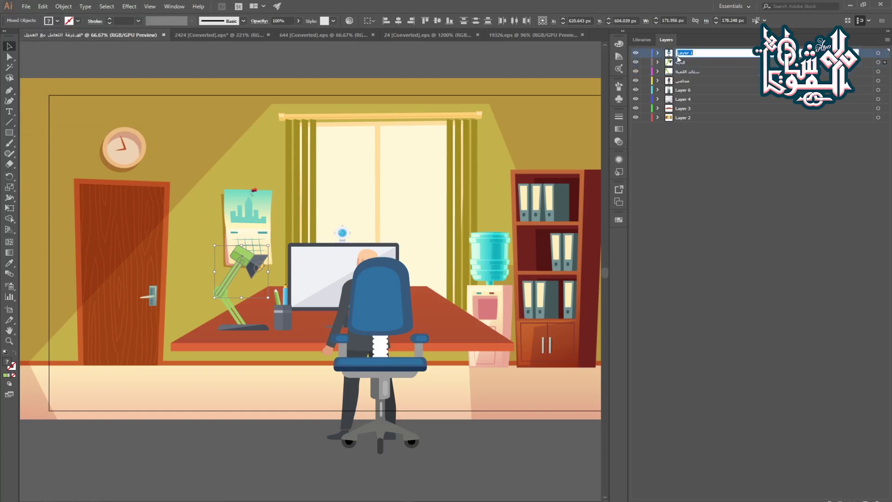
pyautogui.write('ا')
pyautogui.press('Return')
pyautogui.doubleClick(683, 57)
pyautogui.doubleClick(683, 58)
pyautogui.press('Return')
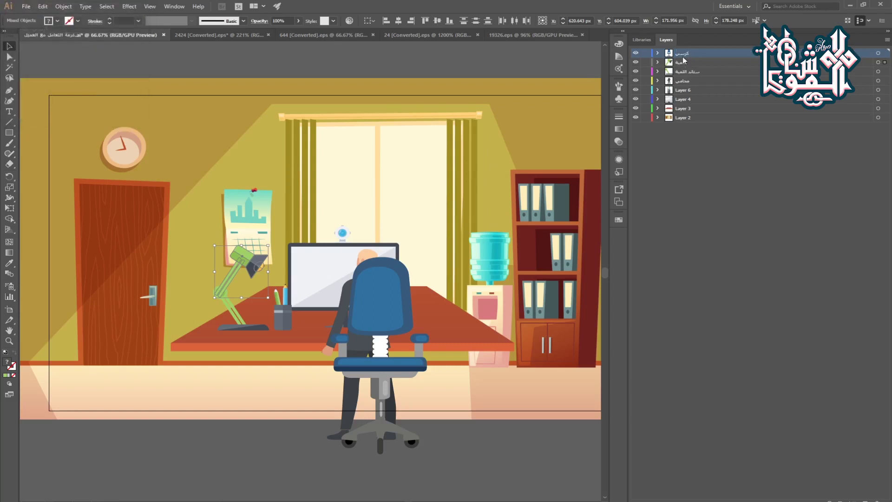
pyautogui.click(682, 91)
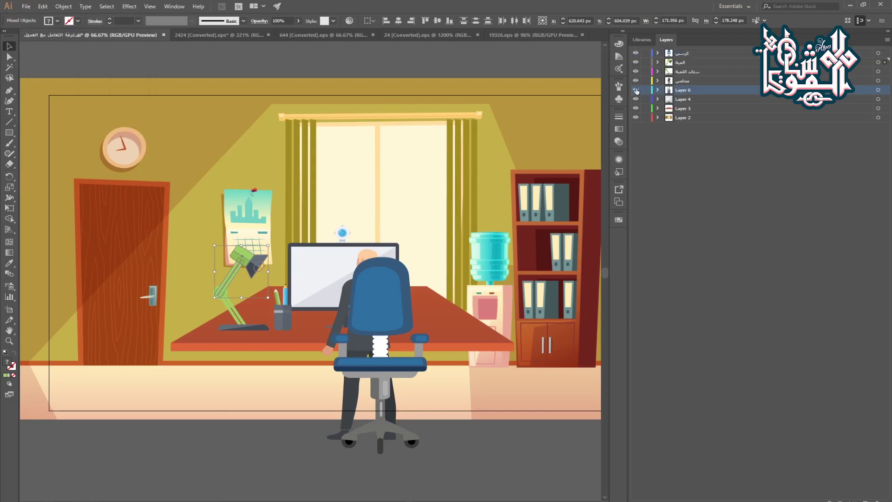
# Step: Rename the pencil holder's layer to "اقلام"
pyautogui.doubleClick(690, 93)
pyautogui.press('BackSpace')
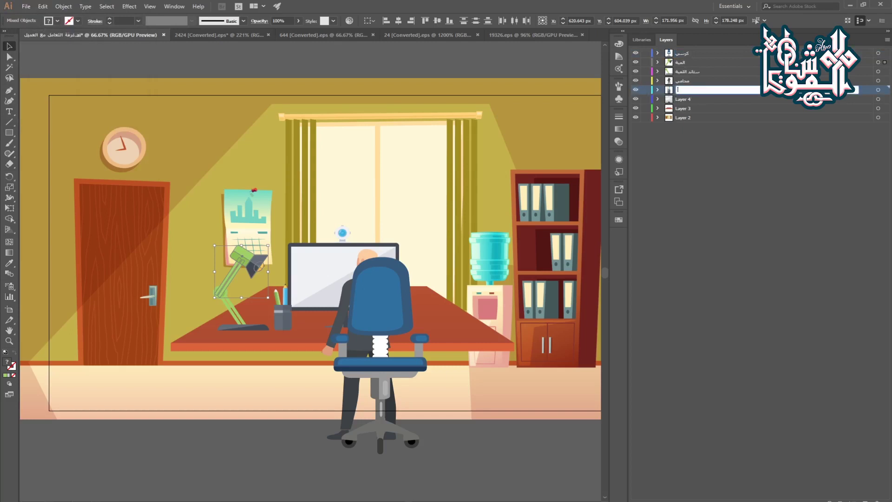
pyautogui.write('اقلام')
pyautogui.press('Return')
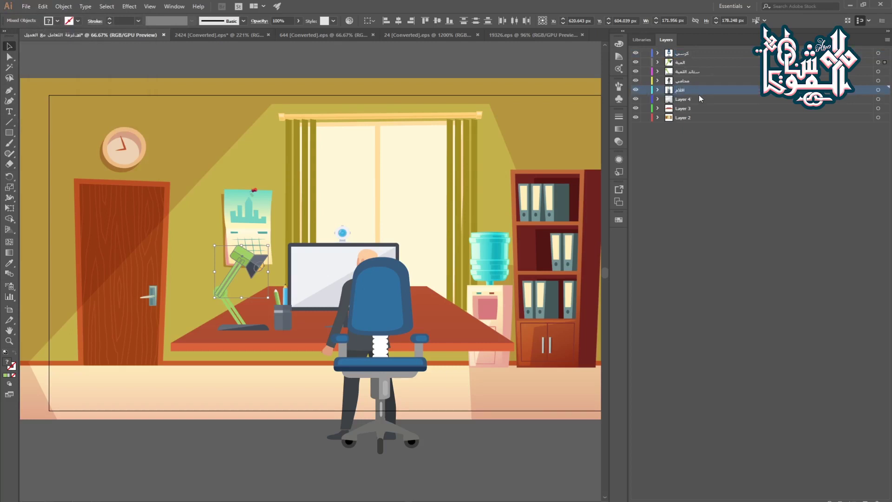
# Step: Cut the light glass panel and its diagonal reflection from the computer monitor, leaving the dark monitor body
pyautogui.scroll(2, 279, 257)
pyautogui.click(377, 331)
pyautogui.press('Delete')
pyautogui.hotkey('ctrl', 'z')
pyautogui.click(343, 294)
pyautogui.keyDown('shift'); pyautogui.click(390, 322); pyautogui.keyUp('shift')
pyautogui.press('Delete')
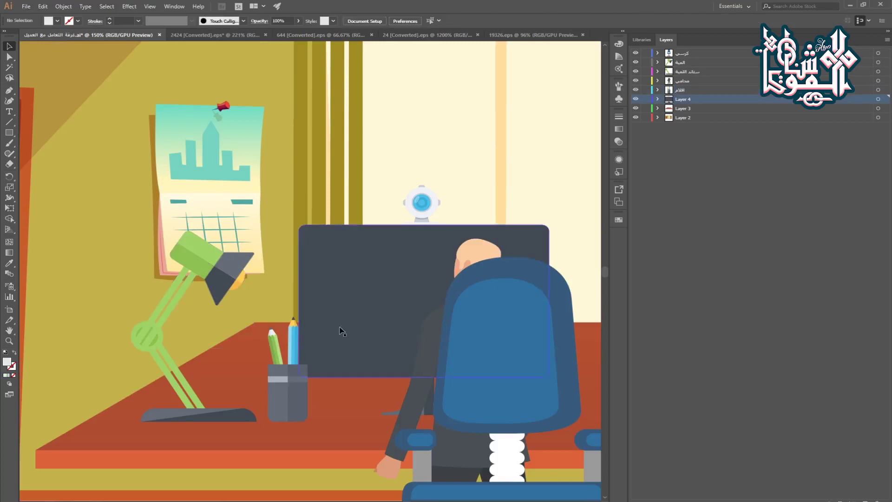
# Step: Add a new layer above the monitor's layer and paste the cut glass there in place
pyautogui.scroll(-1, 417, 347)
pyautogui.scroll(-1, 412, 369)
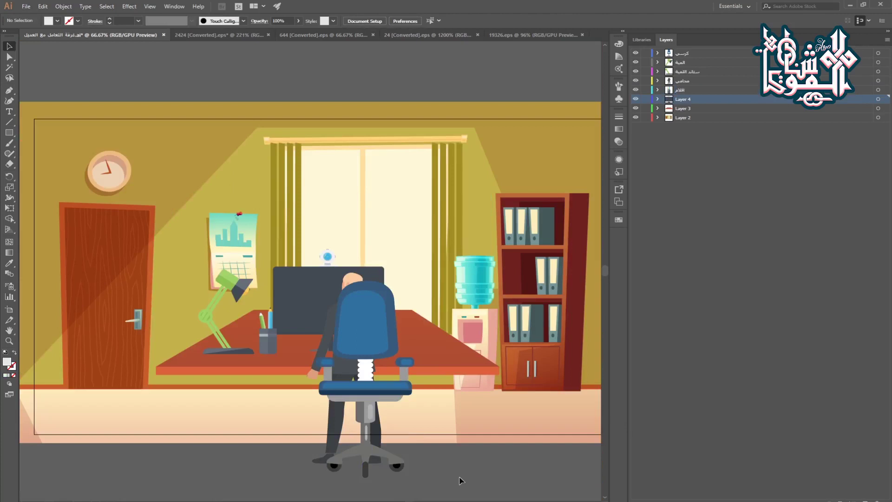
pyautogui.click(865, 500)
pyautogui.hotkey('ctrl', 'f')
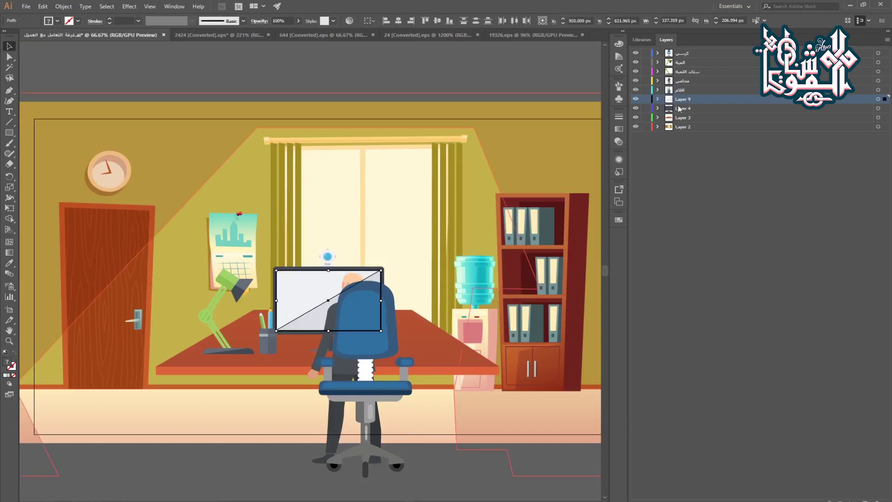
# Step: Rename the glass layer to "الزجاج" and the monitor body's layer to "الشاشة"
pyautogui.doubleClick(677, 103)
pyautogui.write('لا')
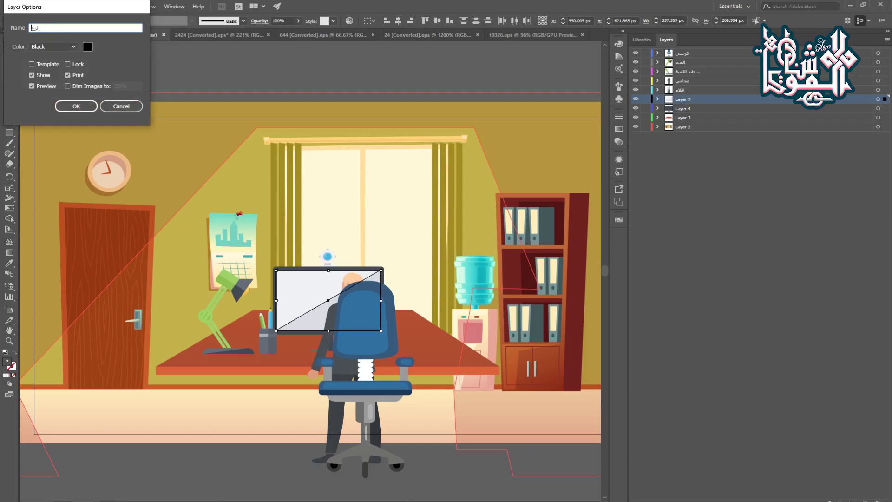
pyautogui.press('Return')
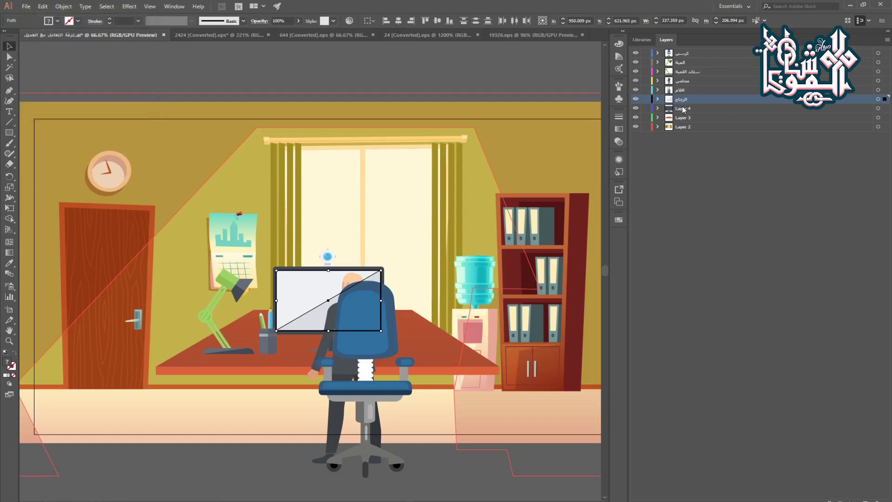
pyautogui.doubleClick(683, 108)
pyautogui.write('الشاشة')
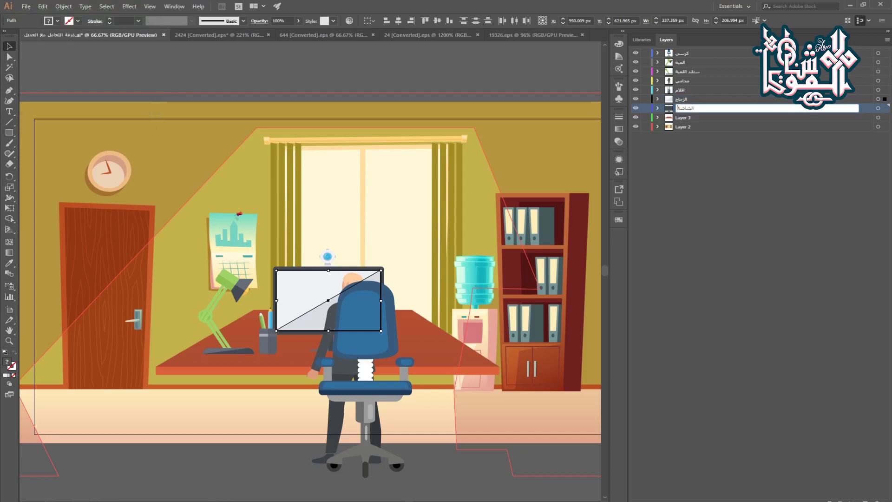
pyautogui.press('Return')
# Step: Rename the table's layer to "الطاولة" and the room background's layer to "الخلفية"
pyautogui.click(669, 117)
pyautogui.doubleClick(686, 121)
pyautogui.write('ا')
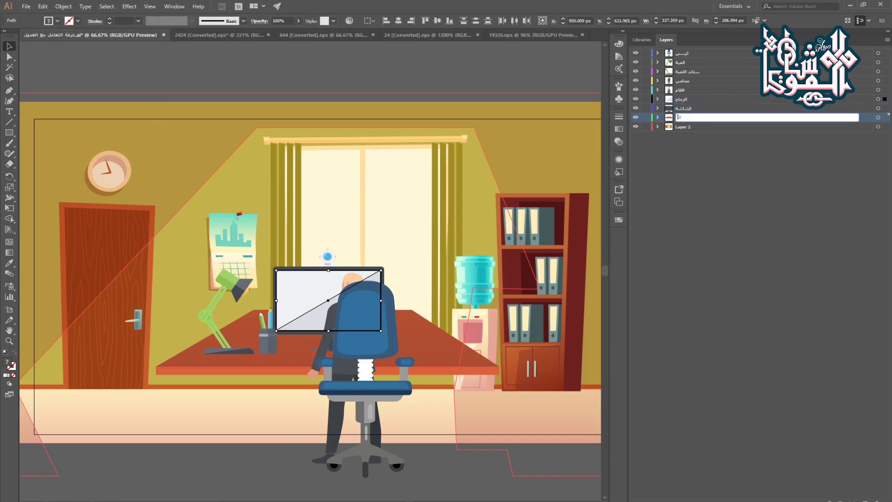
pyautogui.write('لطاولة')
pyautogui.press('Return')
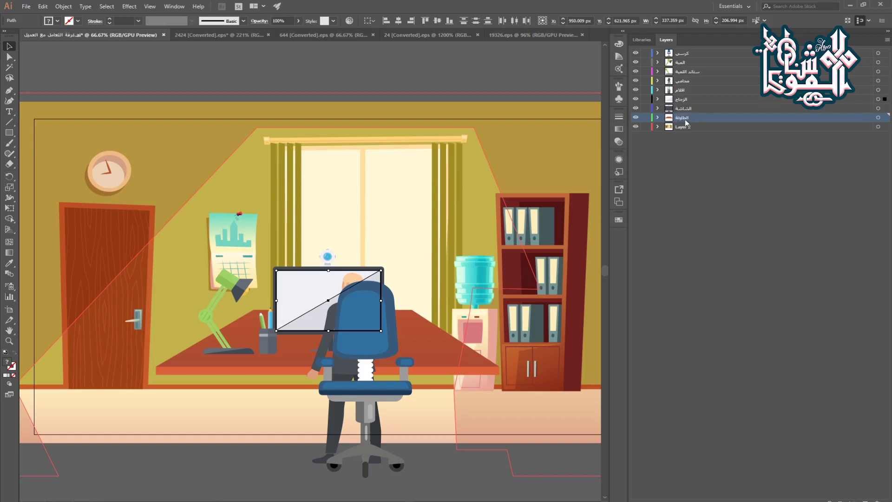
pyautogui.click(682, 127)
pyautogui.doubleClick(682, 127)
pyautogui.doubleClick(669, 127)
pyautogui.write('الخلفية')
pyautogui.press('Return')
# Step: Switch to the reference video and play it up to the laptop scene with typing hands to examine that scene's composition
pyautogui.scroll(-3, 368, 254)
pyautogui.click(292, 356)
pyautogui.click(292, 359)
pyautogui.click(257, 500)
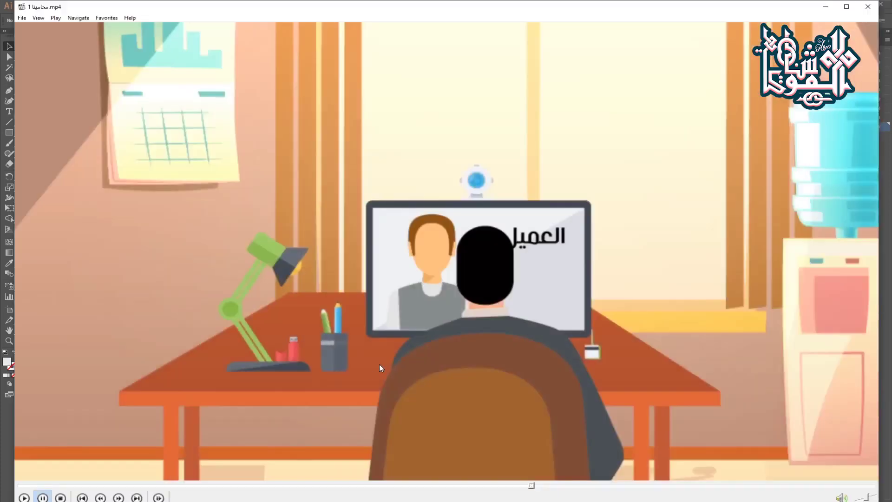
pyautogui.press('space')
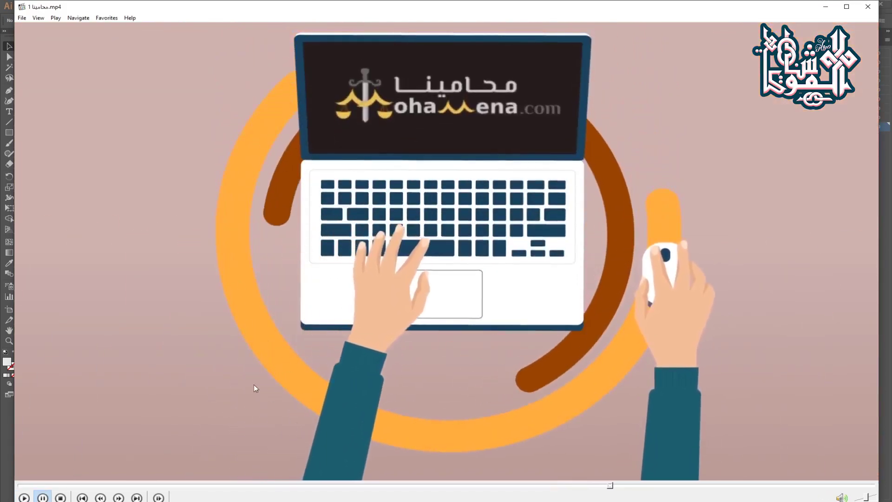
pyautogui.click(5, 428)
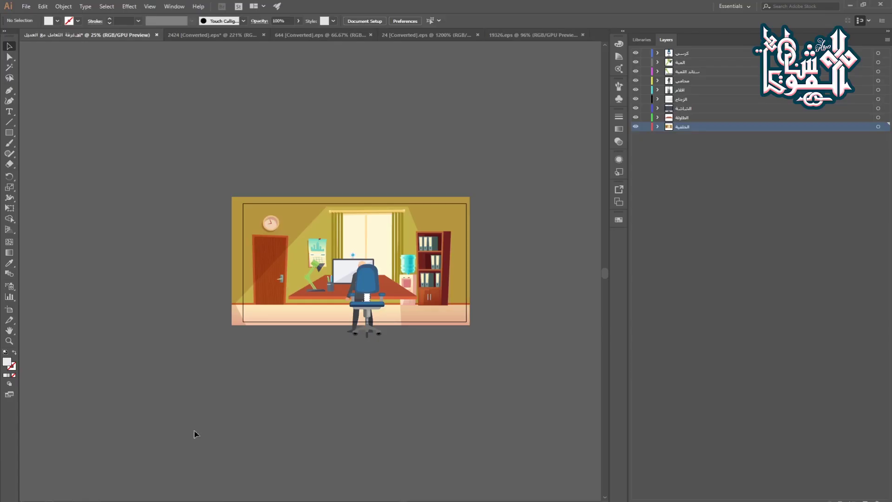
# Step: Open the EPS file 265588-P67715-73 from the world-graphics-day-background-with-laptop folder, dismissing the missing fonts notice
pyautogui.click(218, 501)
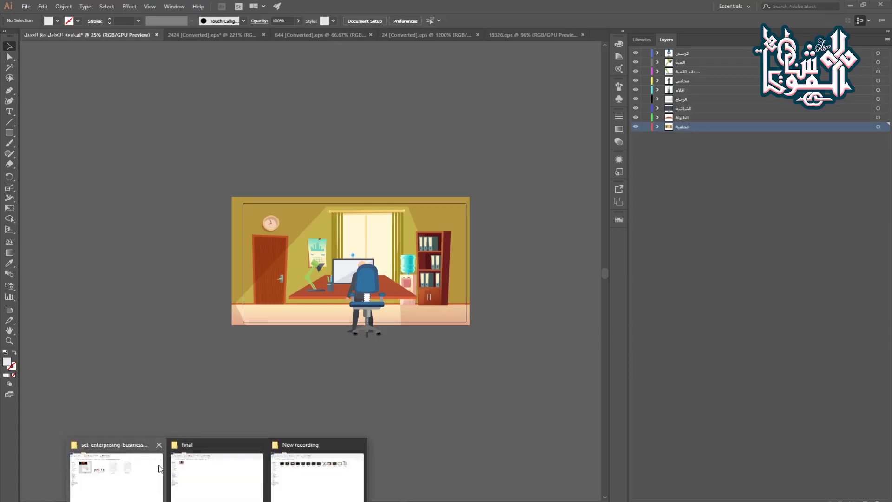
pyautogui.click(140, 479)
pyautogui.press('BackSpace')
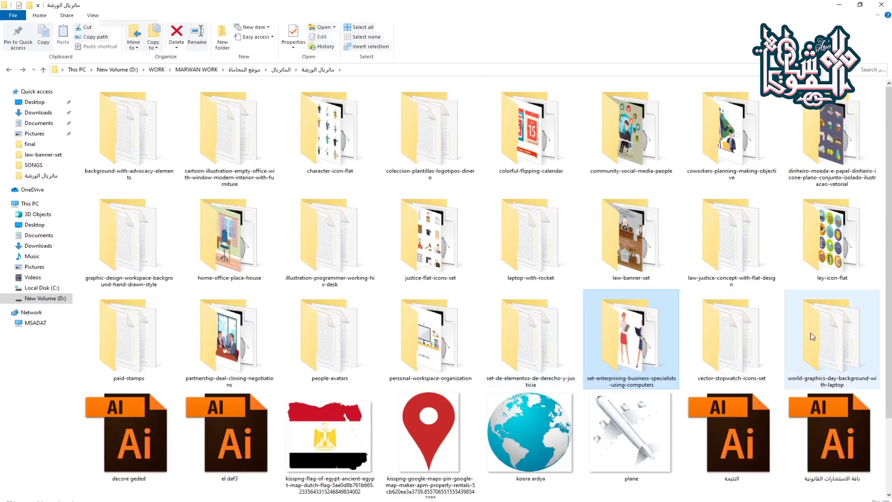
pyautogui.doubleClick(820, 349)
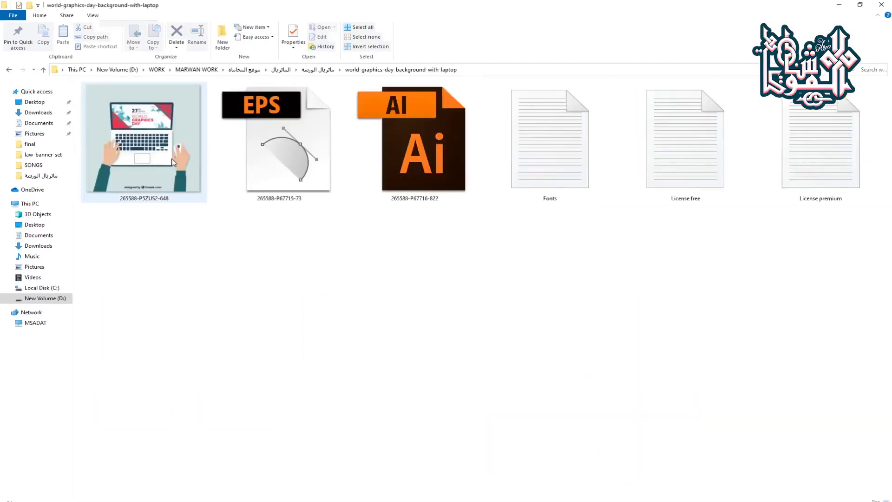
pyautogui.doubleClick(285, 158)
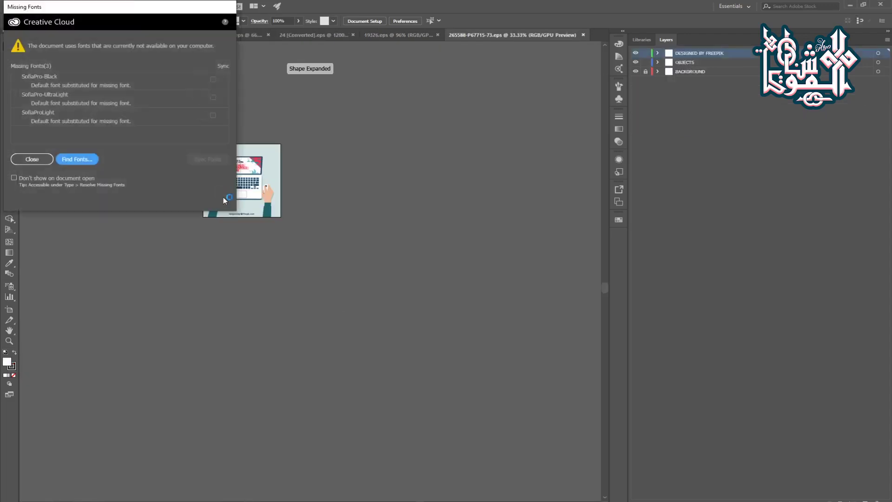
pyautogui.click(30, 158)
# Step: Isolate the artwork's clip group and group the laptop together with both hands
pyautogui.click(202, 166)
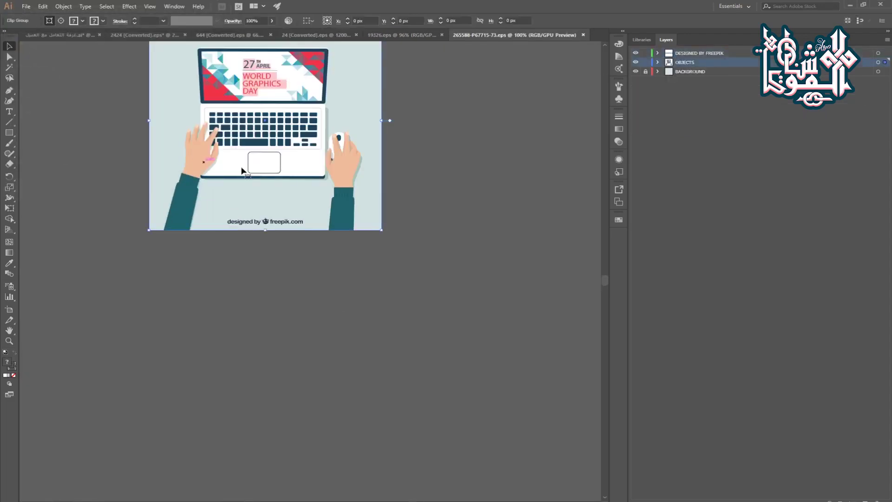
pyautogui.doubleClick(272, 167)
pyautogui.click(281, 167)
pyautogui.keyDown('shift'); pyautogui.click(349, 181); pyautogui.keyUp('shift')
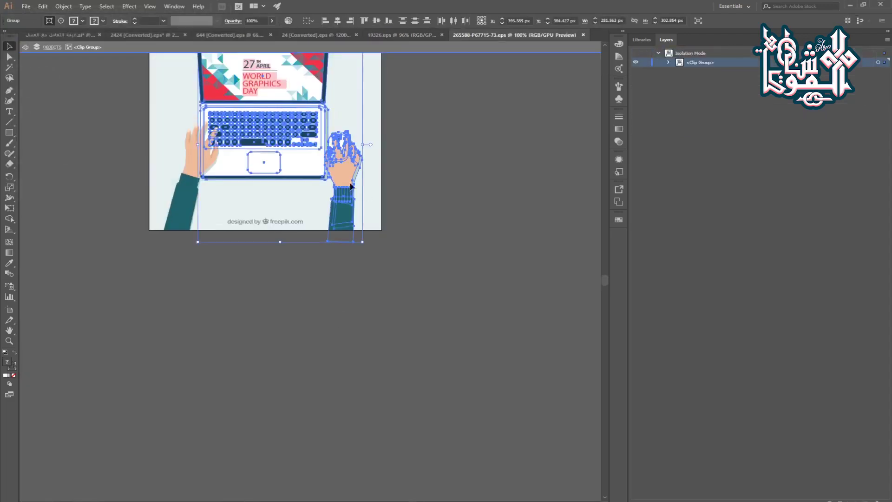
pyautogui.keyDown('shift'); pyautogui.click(182, 199); pyautogui.keyUp('shift')
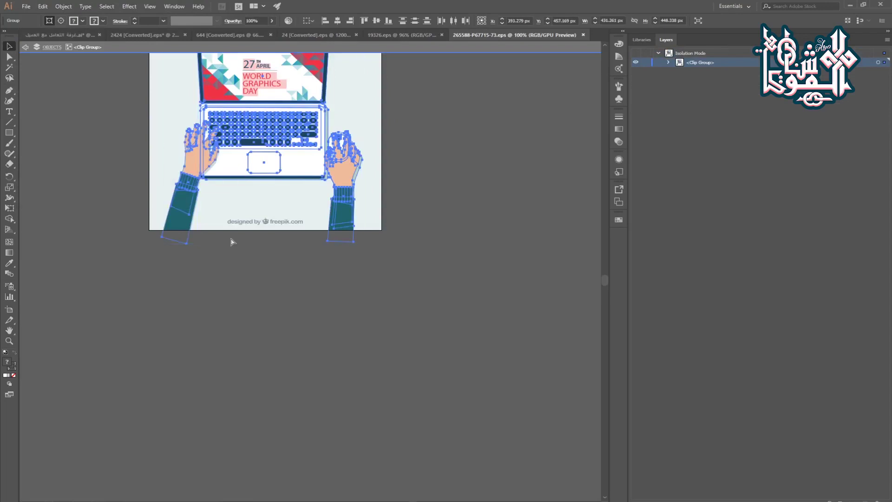
pyautogui.hotkey('ctrl', 'g')
# Step: Create a new document, paste the laptop-and-hands group into it and enlarge the group to about the artboard's height
pyautogui.hotkey('ctrl', 'n')
pyautogui.press('Escape')
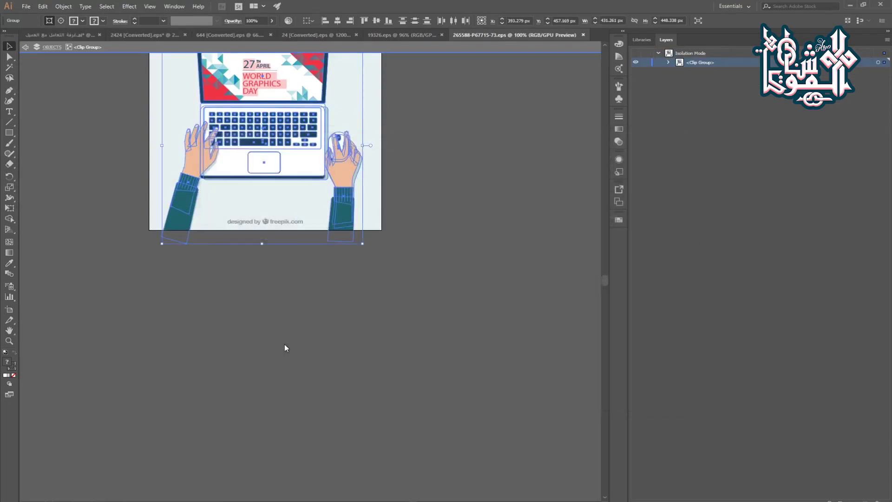
pyautogui.hotkey('ctrl', 'v')
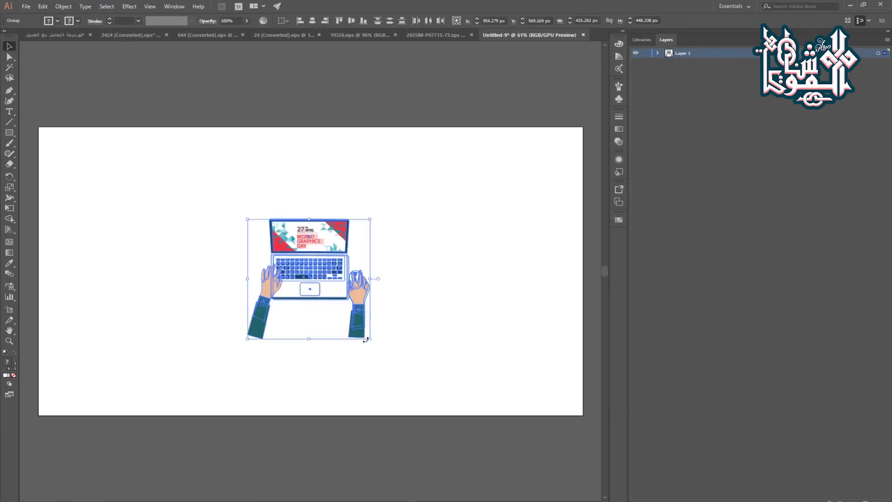
pyautogui.moveTo(391, 363); pyautogui.dragTo(467, 424)
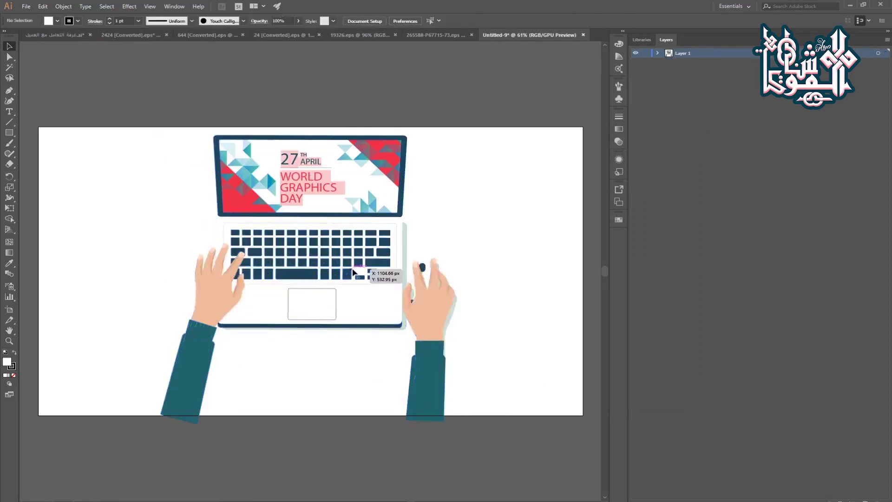
# Step: Isolate the laptop screen's clip group and delete the "27th April" and "World Graphics Day" texts
pyautogui.doubleClick(371, 271)
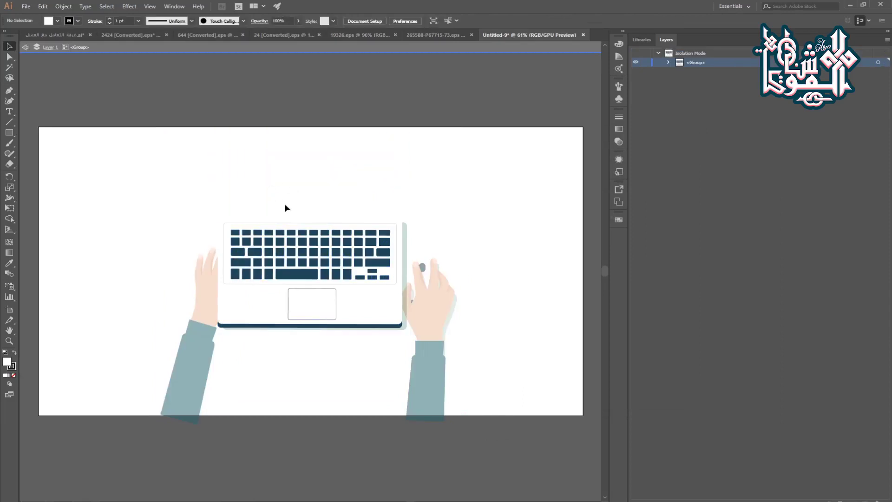
pyautogui.click(298, 205)
pyautogui.doubleClick(298, 203)
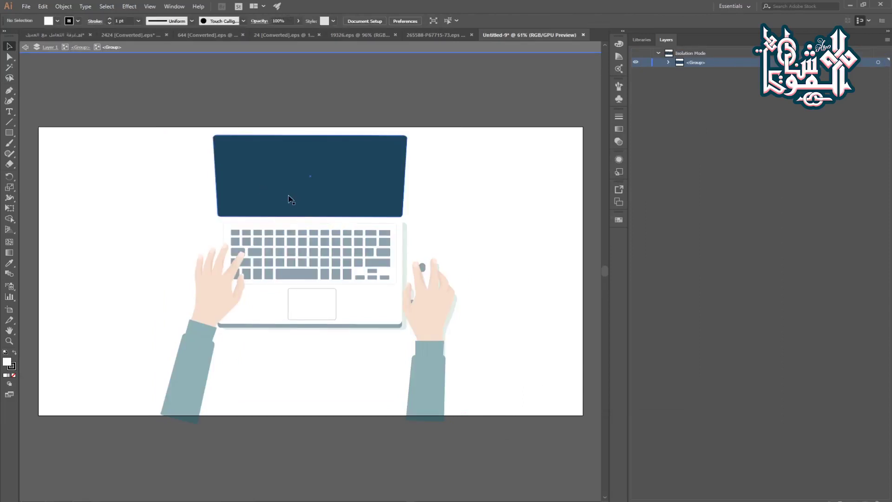
pyautogui.doubleClick(320, 179)
pyautogui.click(320, 179)
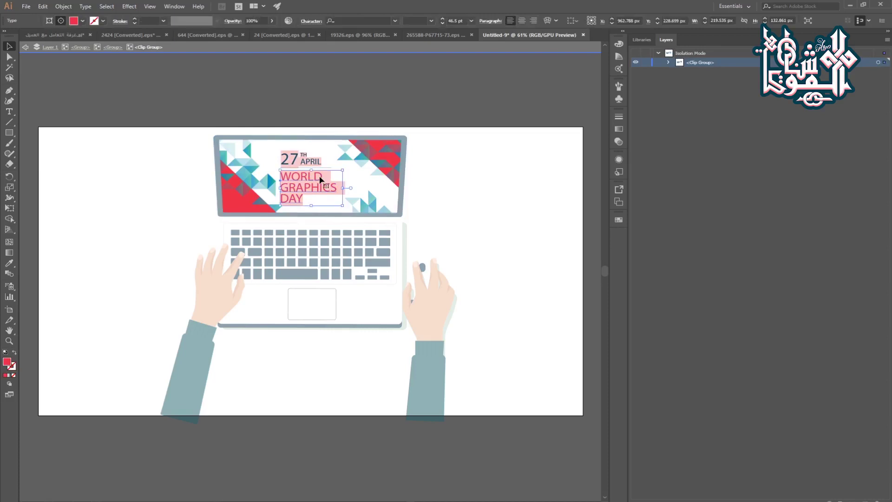
pyautogui.press('Delete')
pyautogui.click(301, 163)
pyautogui.press('Delete')
pyautogui.click(298, 167)
pyautogui.press('Delete')
pyautogui.click(304, 155)
pyautogui.press('Delete')
# Step: Delete the red corner shapes and teal triangle patterns from the laptop screen
pyautogui.click(382, 161)
pyautogui.press('Delete')
pyautogui.click(364, 172)
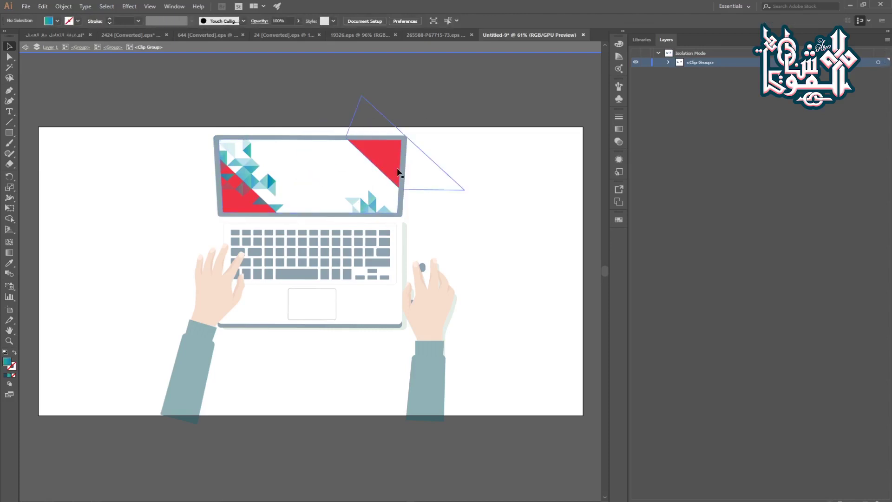
pyautogui.press('Delete')
pyautogui.click(368, 200)
pyautogui.press('Delete')
pyautogui.click(228, 196)
pyautogui.click(227, 195)
pyautogui.press('Delete')
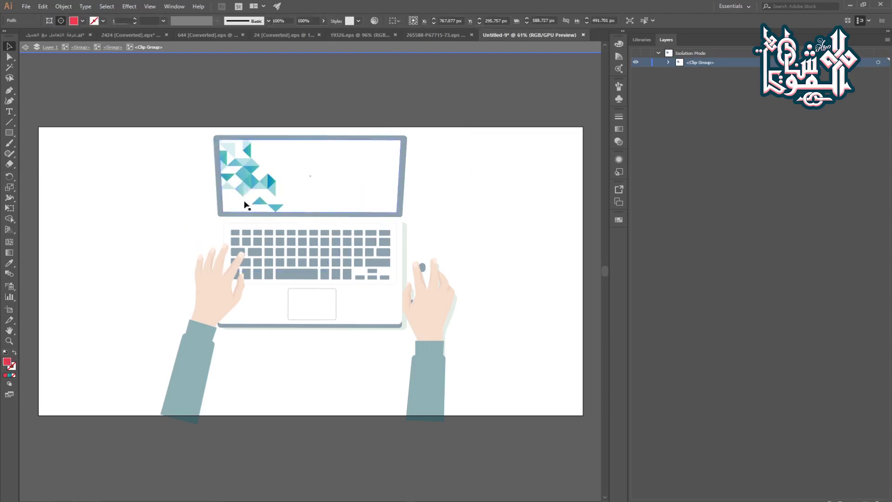
pyautogui.click(245, 199)
pyautogui.press('Delete')
# Step: Cut the white laptop screen panel, leave isolation and paste it in place on a new layer above the artwork
pyautogui.click(271, 193)
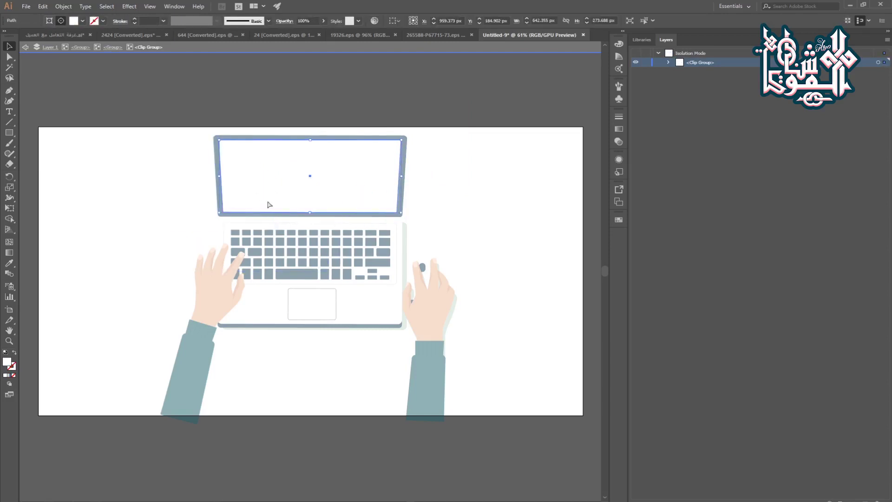
pyautogui.press('Delete')
pyautogui.doubleClick(319, 358)
pyautogui.click(865, 500)
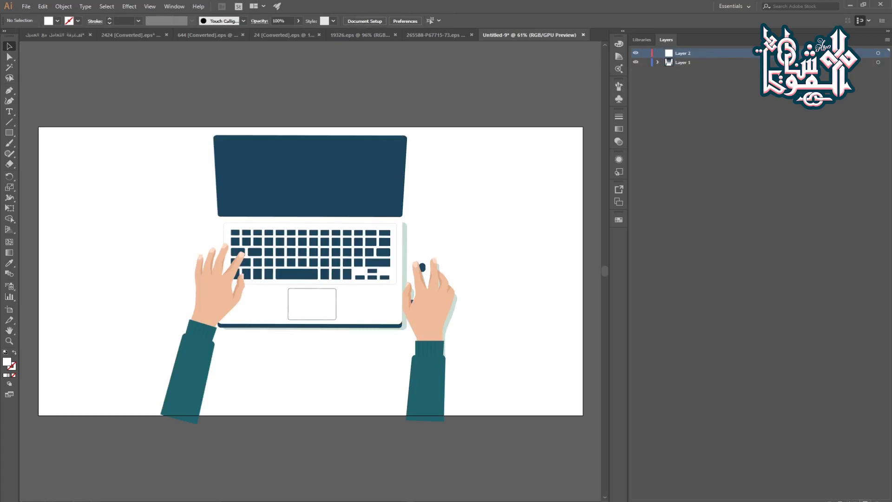
pyautogui.hotkey('ctrl', 'f')
pyautogui.click(535, 339)
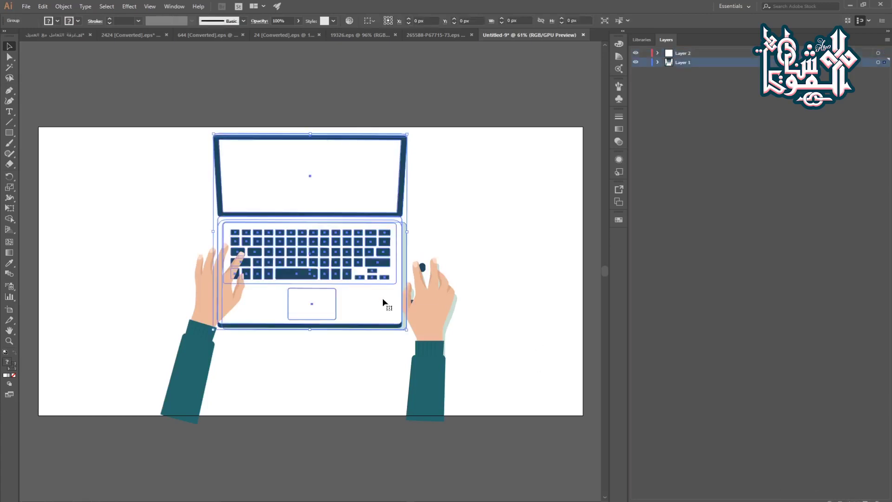
pyautogui.doubleClick(371, 313)
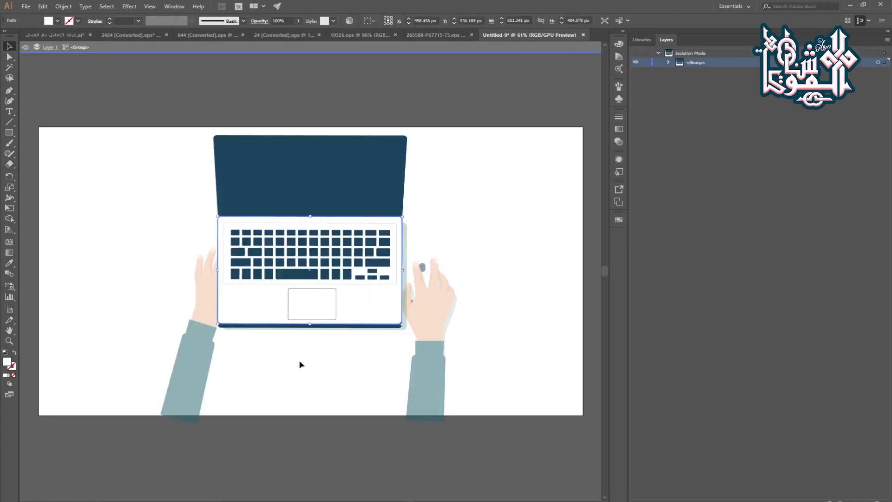
pyautogui.click(346, 302)
pyautogui.press('Delete')
pyautogui.doubleClick(352, 248)
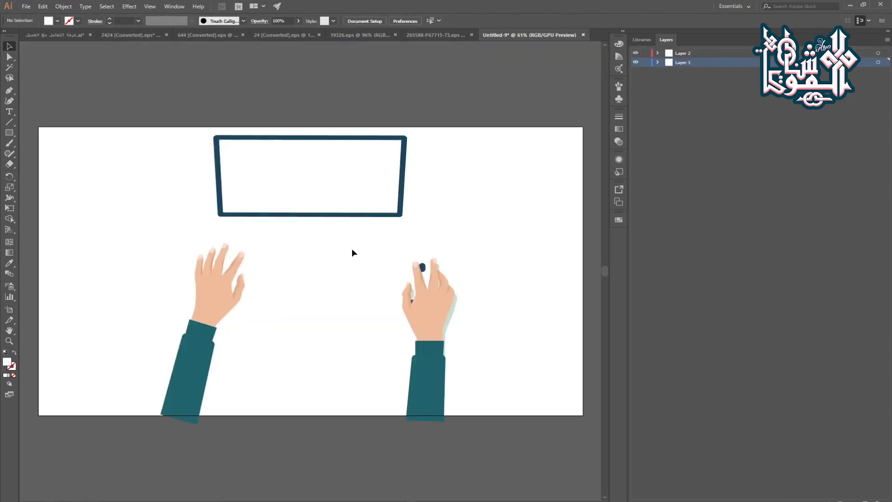
pyautogui.hotkey('ctrl', 'z')
# Step: Cut the laptop body together with its screen frame and paste them in place on a new layer between the existing two
pyautogui.keyDown('shift'); pyautogui.click(400, 205); pyautogui.keyUp('shift')
pyautogui.press('Delete')
pyautogui.press('Escape')
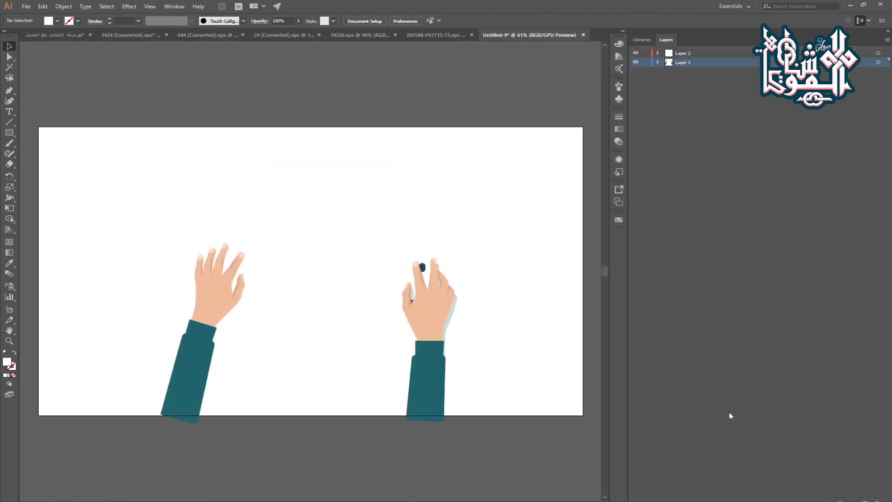
pyautogui.hotkey('ctrl', 'z')
pyautogui.click(494, 261)
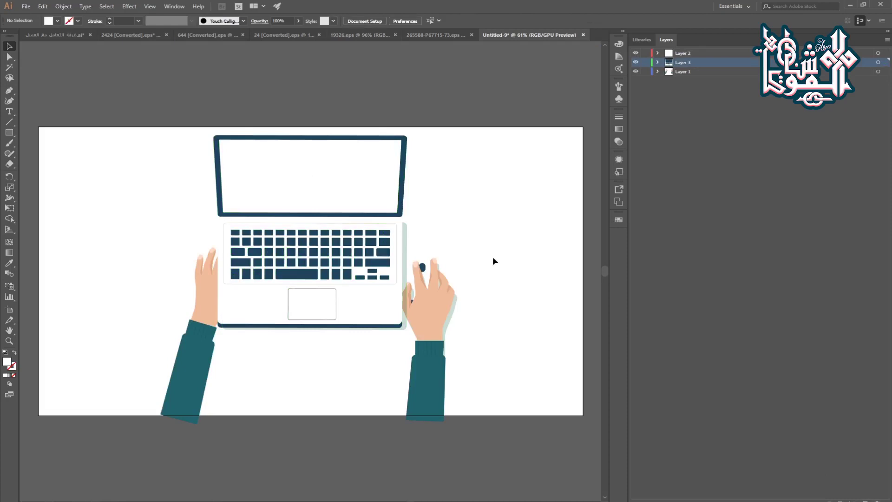
# Step: Cut the dark blue laptop screen frame and paste it in place on a new layer between the white screen and the laptop body
pyautogui.doubleClick(402, 196)
pyautogui.hotkey('ctrl', 'a')
pyautogui.press('Delete')
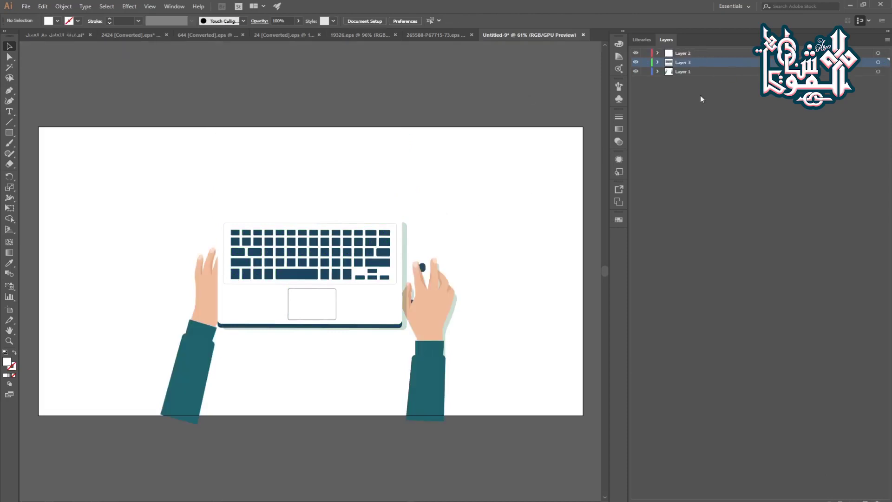
pyautogui.hotkey('ctrl', 'z')
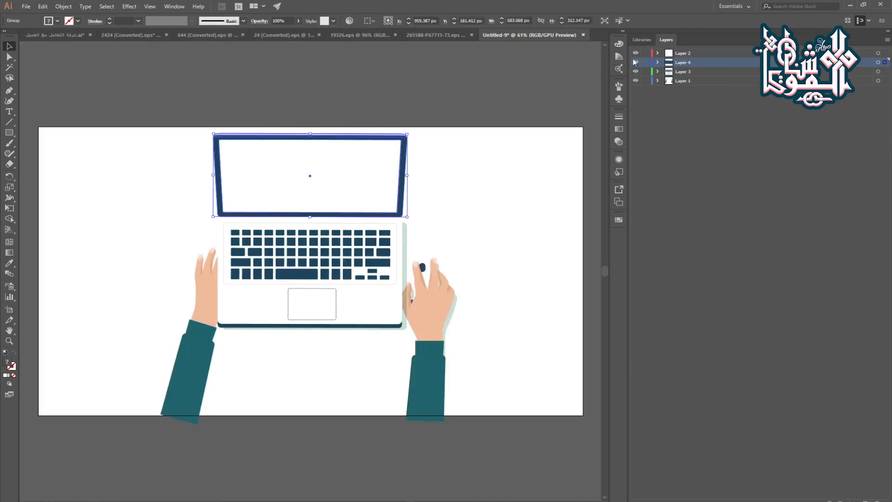
pyautogui.click(636, 52)
pyautogui.click(636, 53)
pyautogui.click(554, 158)
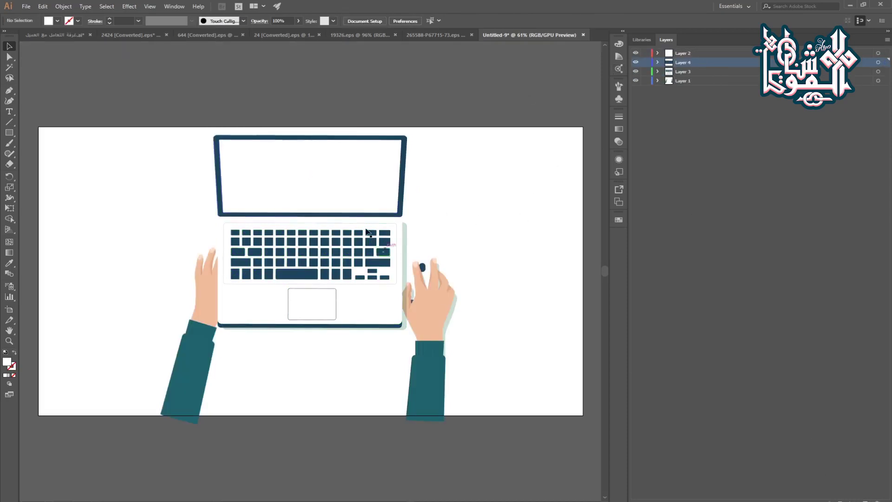
# Step: Cut the hand holding the mouse and paste it in place on a new layer directly above Layer 1
pyautogui.click(432, 301)
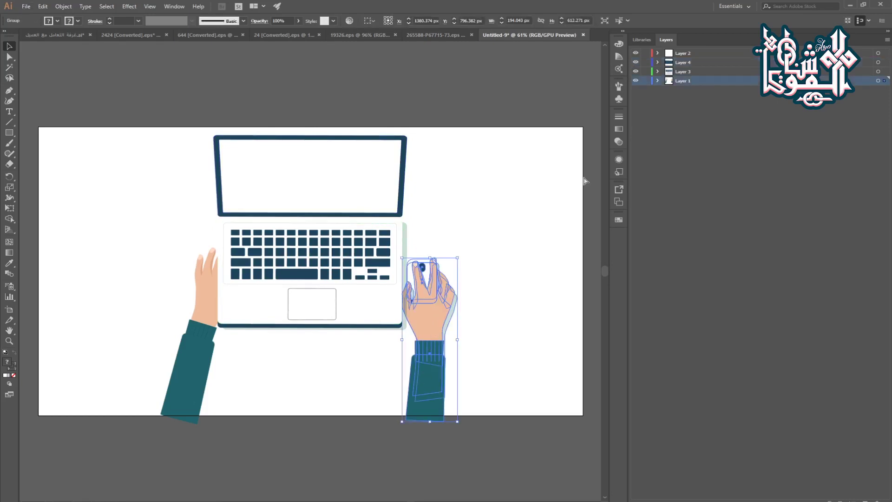
pyautogui.press('Delete')
pyautogui.click(864, 499)
pyautogui.hotkey('ctrl', 'f')
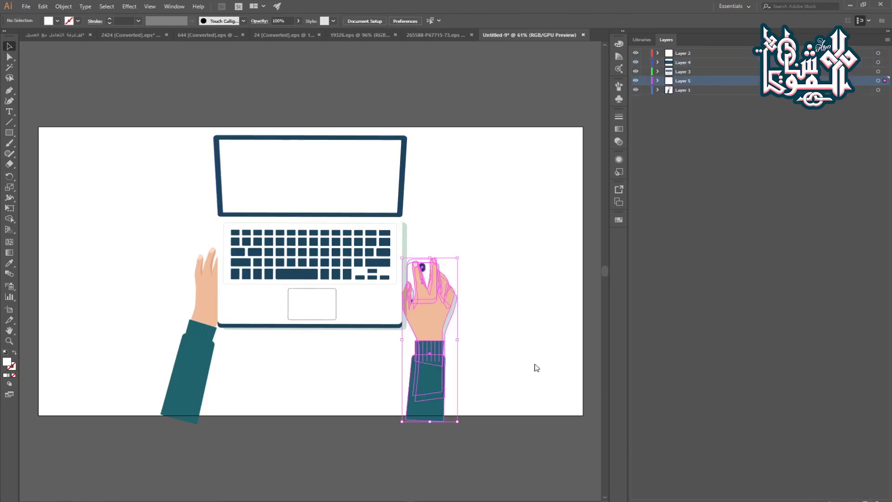
pyautogui.click(535, 367)
# Step: Cut the other arm, paste it in place on a new layer and bring its hand in front of the keyboard by making that layer topmost
pyautogui.click(183, 382)
pyautogui.hotkey('ctrl', 'x')
pyautogui.hotkey('ctrl', 'l')
pyautogui.hotkey('ctrl', 'f')
pyautogui.moveTo(678, 90); pyautogui.dragTo(677, 52)
pyautogui.click(682, 90)
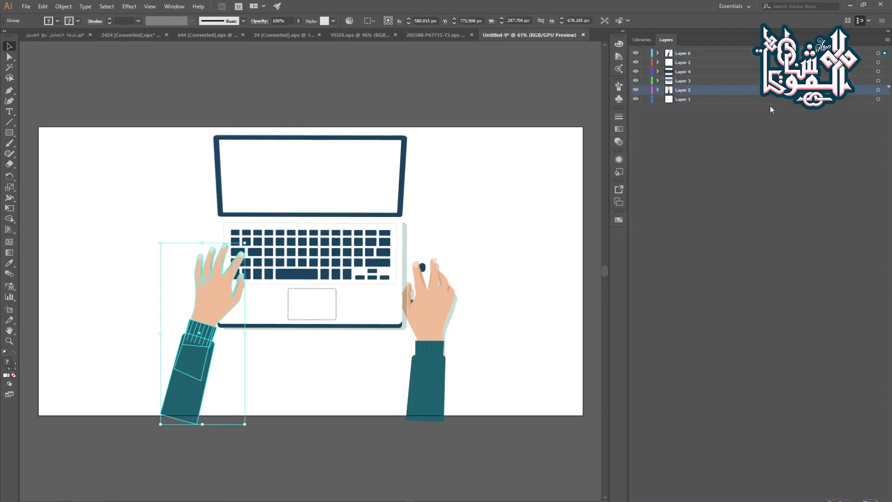
# Step: Shift the hand with the mouse about 60 px to the right, away from the laptop body
pyautogui.click(878, 90)
pyautogui.hotkey('shift', 'Right')
pyautogui.hotkey('shift', 'Right')
pyautogui.hotkey('shift', 'Right')
pyautogui.hotkey('shift', 'Right')
pyautogui.hotkey('shift', 'Right')
pyautogui.hotkey('shift', 'Right')
pyautogui.click(347, 388)
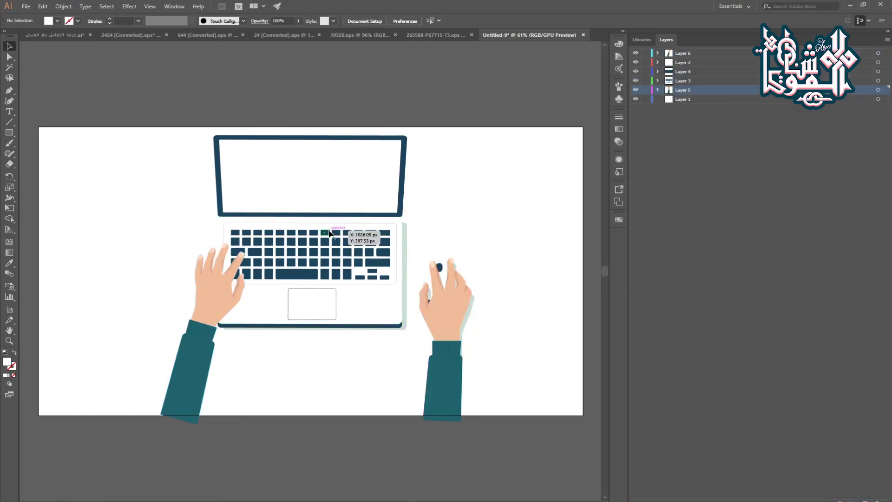
# Step: Rename the mouse hand's layer "يد مع ماوس" and the laptop keyboard's layer "كيبورد اللاب"
pyautogui.doubleClick(690, 90)
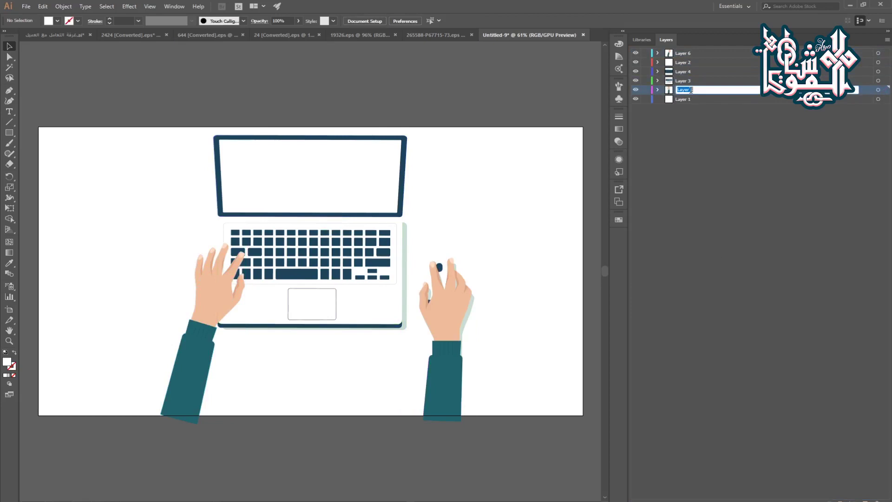
pyautogui.write('يد مع ماوس')
pyautogui.press('Return')
pyautogui.doubleClick(681, 80)
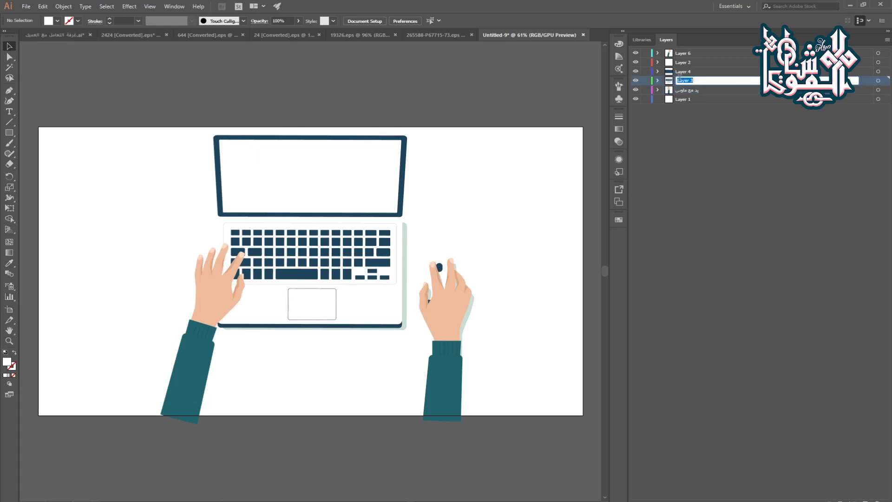
pyautogui.write('كيبورد اللاب')
pyautogui.press('Return')
# Step: Rename the blue screen frame's layer "شاشة اللاب زرقاء" and the white screen's layer "شاشة اللاب بيضاء"
pyautogui.doubleClick(682, 71)
pyautogui.write('شاشة اللاب')
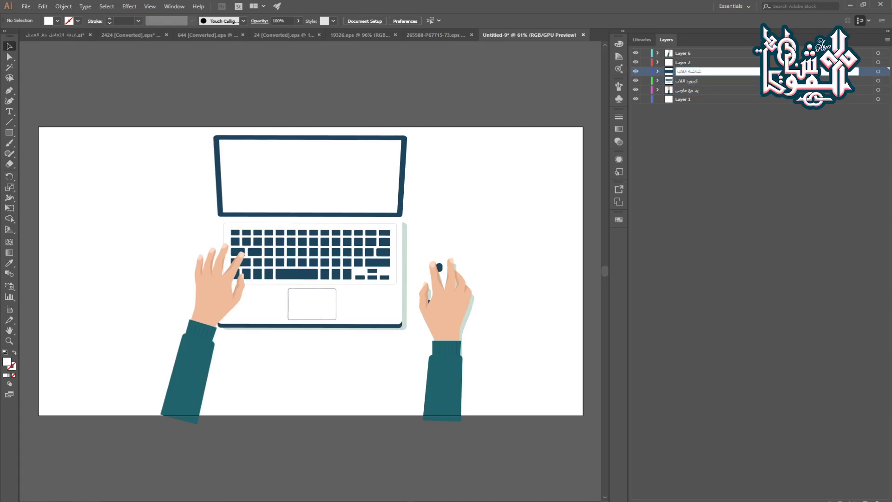
pyautogui.write(' زرقاء')
pyautogui.press('Return')
pyautogui.doubleClick(682, 63)
pyautogui.write('شاشة اللاب بيضاء')
pyautogui.press('Return')
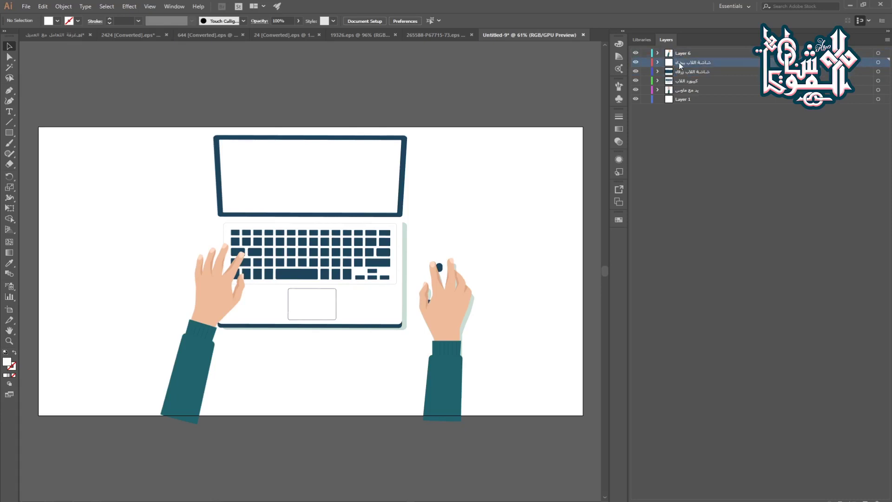
# Step: Rename the typing hand's layer "يد الكيبورد"
pyautogui.doubleClick(682, 53)
pyautogui.write('يد الكيبور')
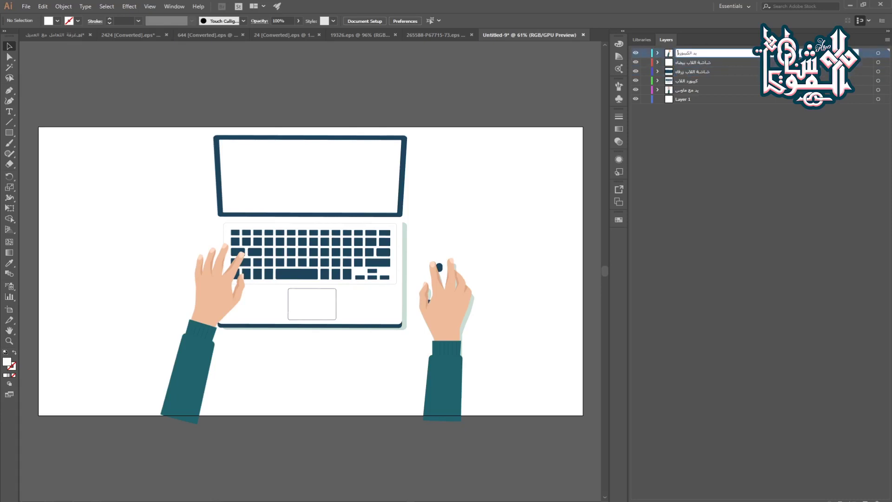
pyautogui.press('Return')
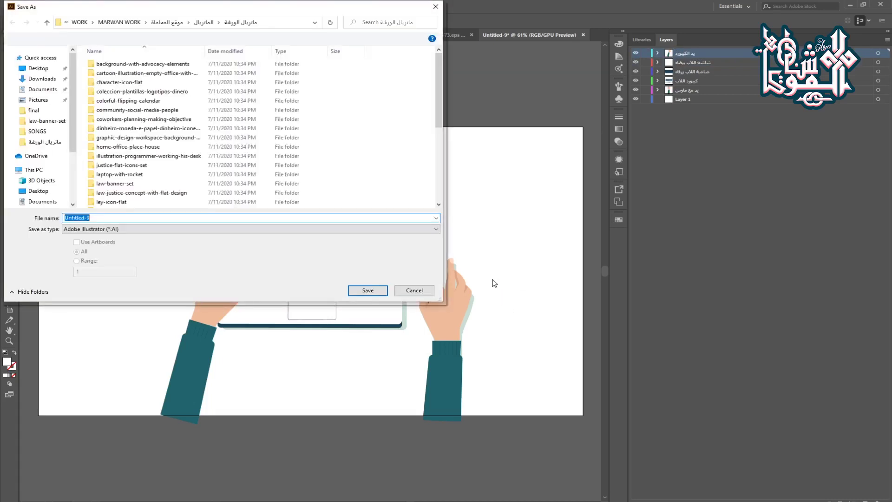
# Step: Save the scene as an Adobe Illustrator file named "اللاب توب كتابة"
pyautogui.write('ا')
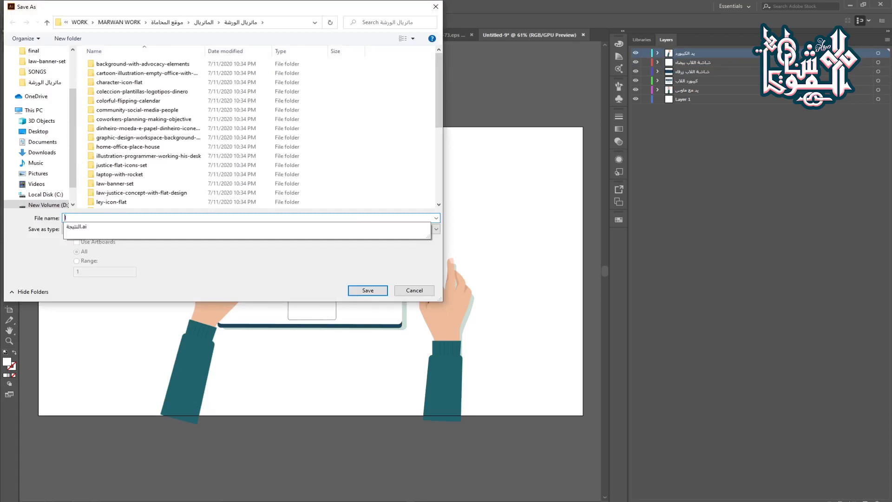
pyautogui.write('للاب توب كتاب')
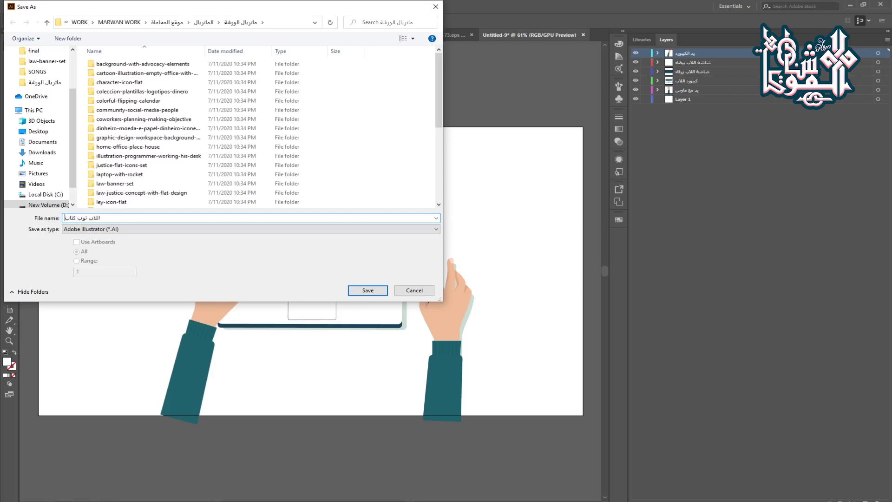
pyautogui.press('Return')
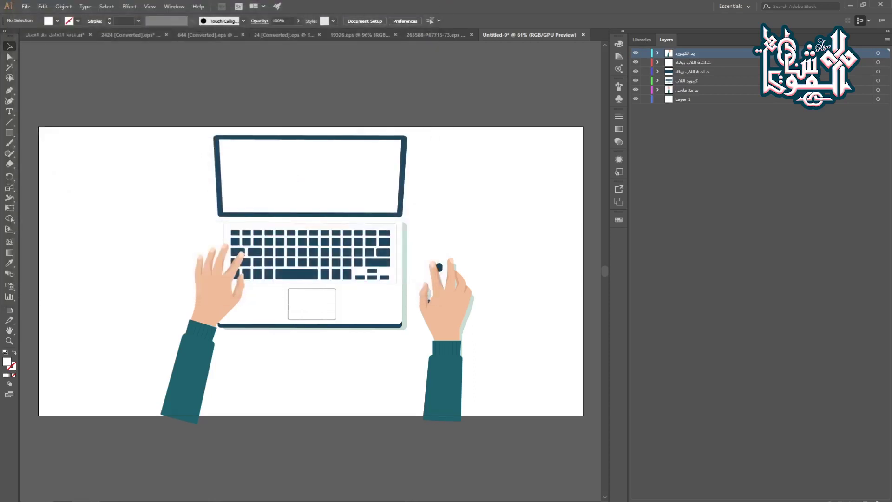
pyautogui.press('Return')
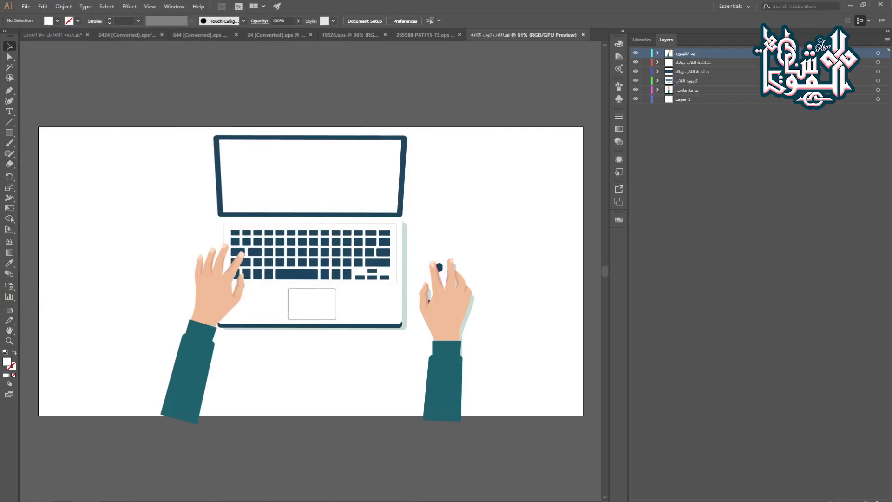
# Step: Switch to the video player, review the handshake animation and minimise its window
pyautogui.hotkey('alt', 'Tab')
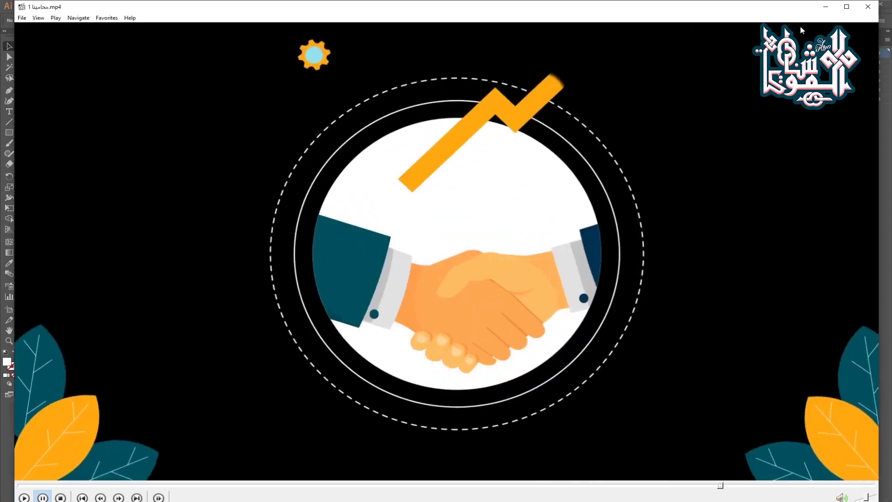
pyautogui.click(825, 7)
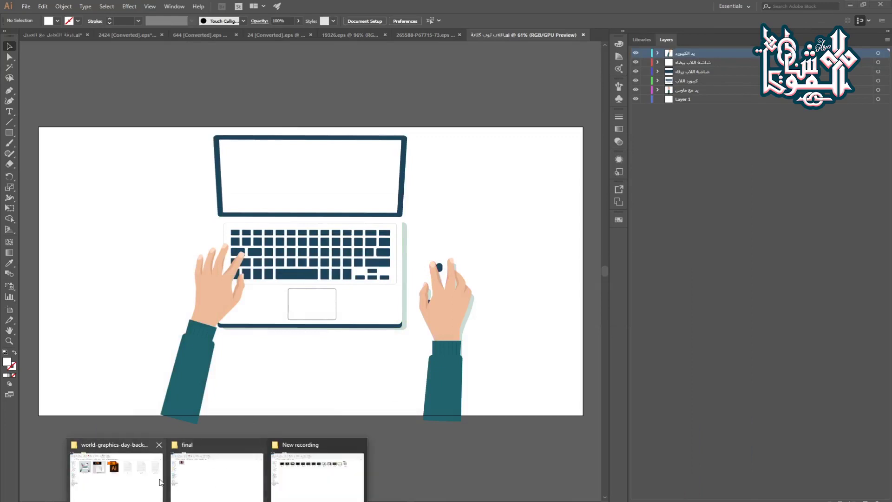
# Step: Switch to File Explorer, go up to the الماتريال folder and open the paying Illustrator file to view its wallet layers
pyautogui.click(171, 472)
pyautogui.click(247, 412)
pyautogui.press('BackSpace')
pyautogui.press('BackSpace')
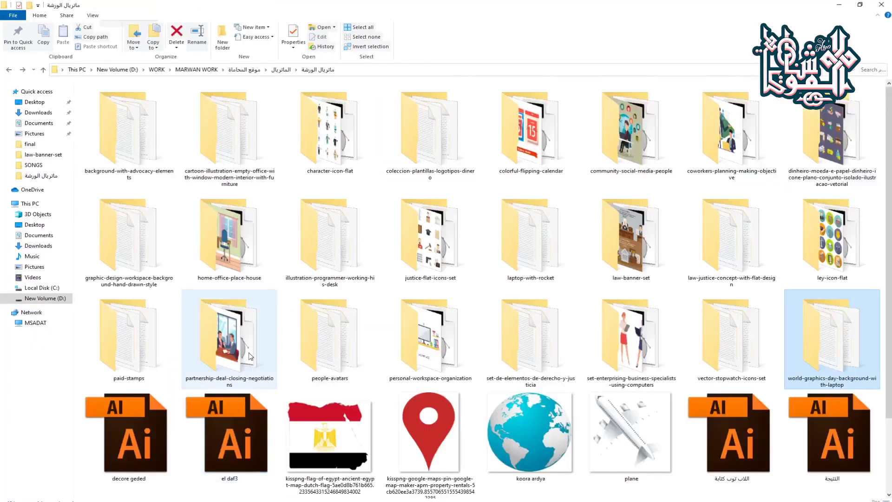
pyautogui.scroll(-1, 418, 381)
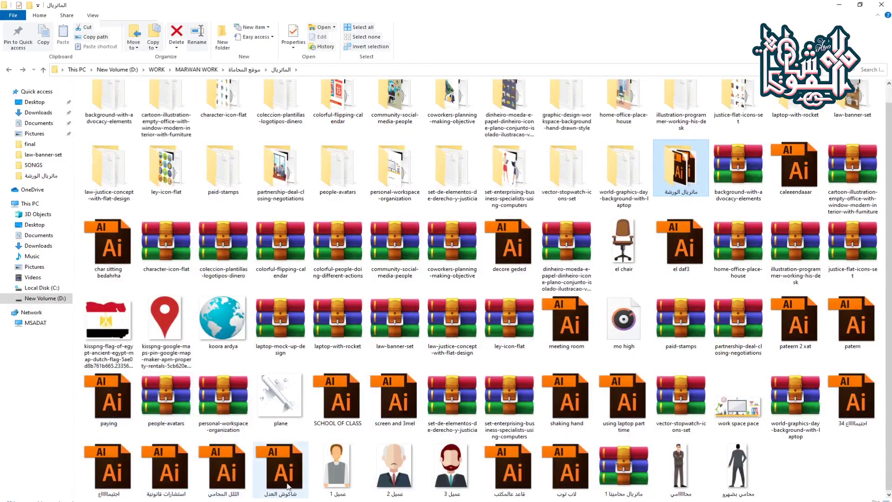
pyautogui.doubleClick(112, 407)
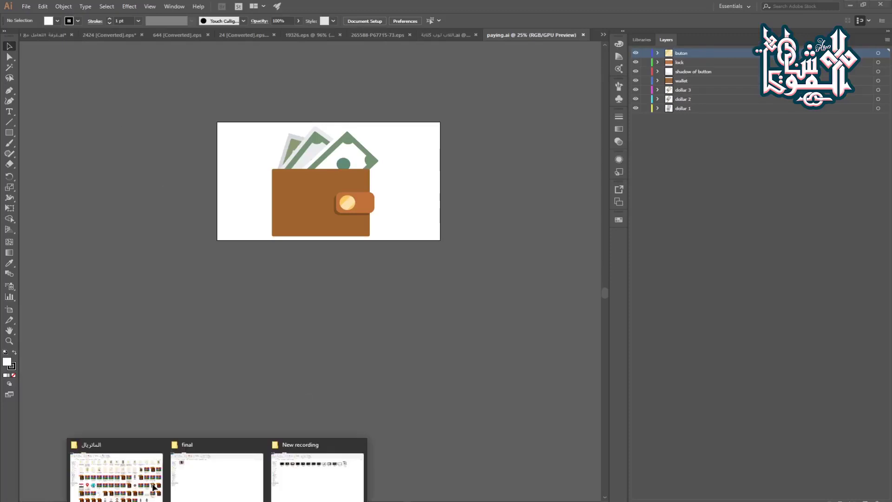
# Step: Open the shaking hand file from the same folder and examine its layers, selecting the bar chart to identify its layer
pyautogui.click(152, 484)
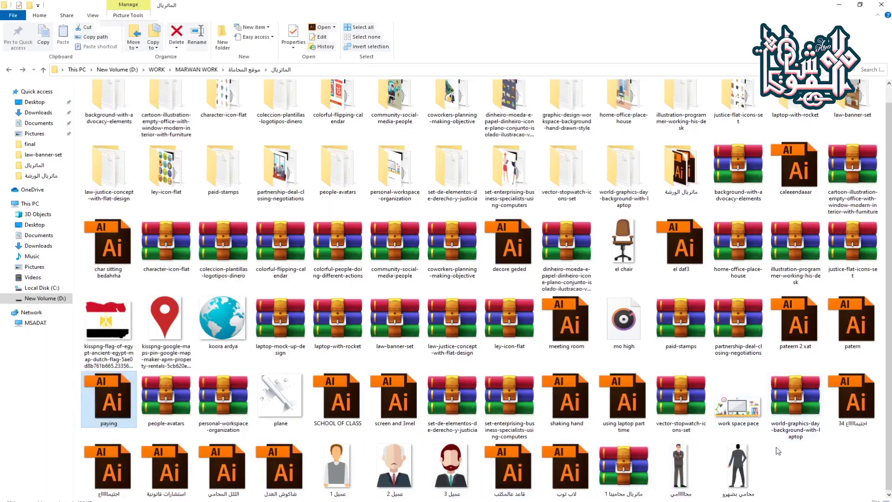
pyautogui.hotkey('alt', 'Tab')
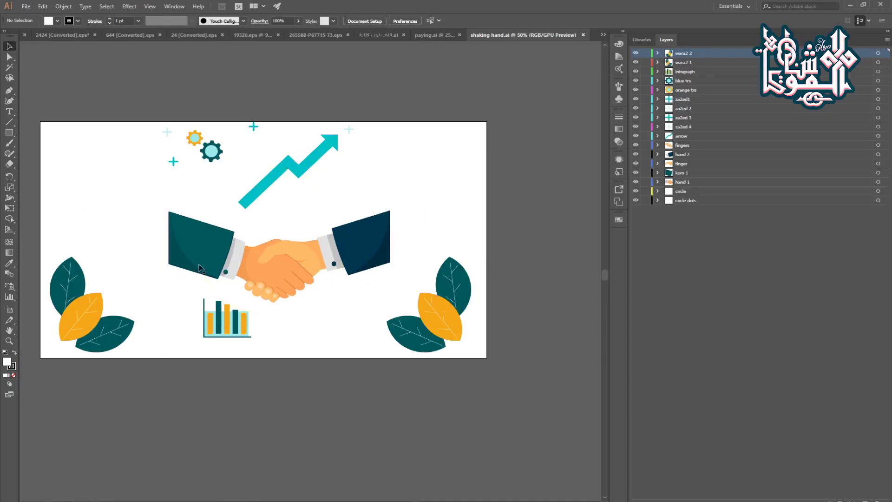
pyautogui.moveTo(185, 360); pyautogui.dragTo(302, 317)
pyautogui.click(254, 392)
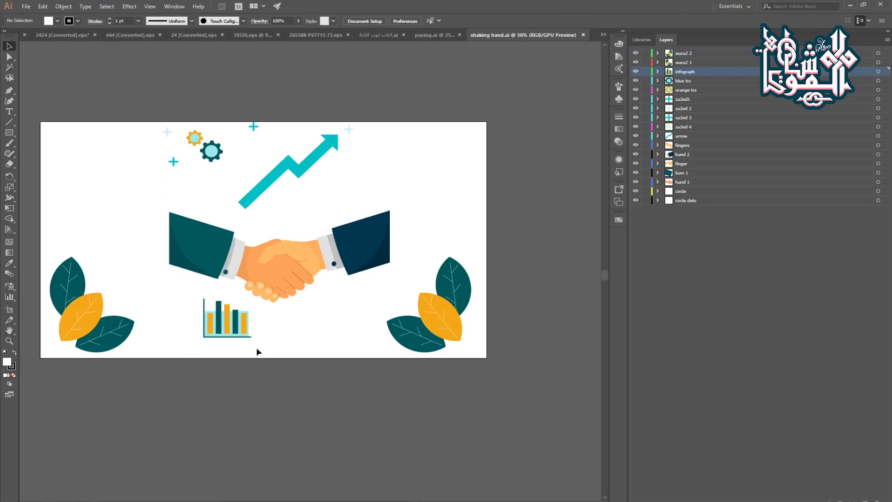
# Step: Close the shaking hand, paying and saved laptop scene documents to return to the 265588-P67715-73.eps source
pyautogui.click(583, 35)
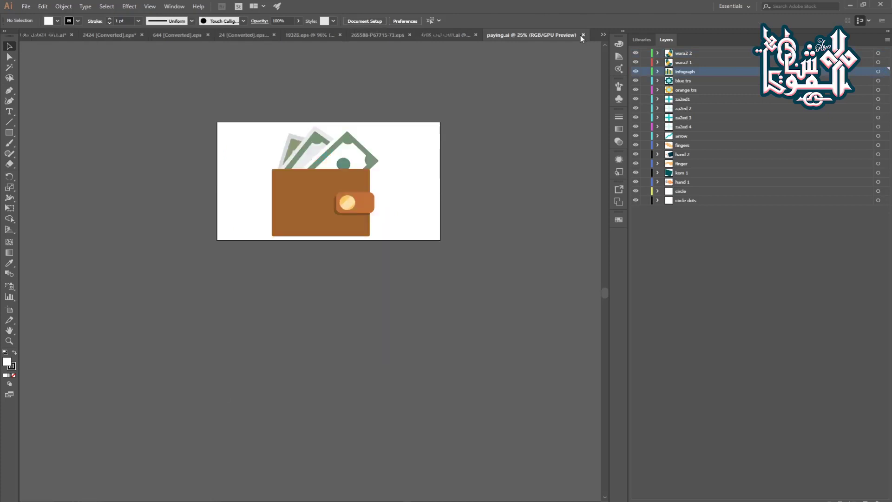
pyautogui.click(583, 35)
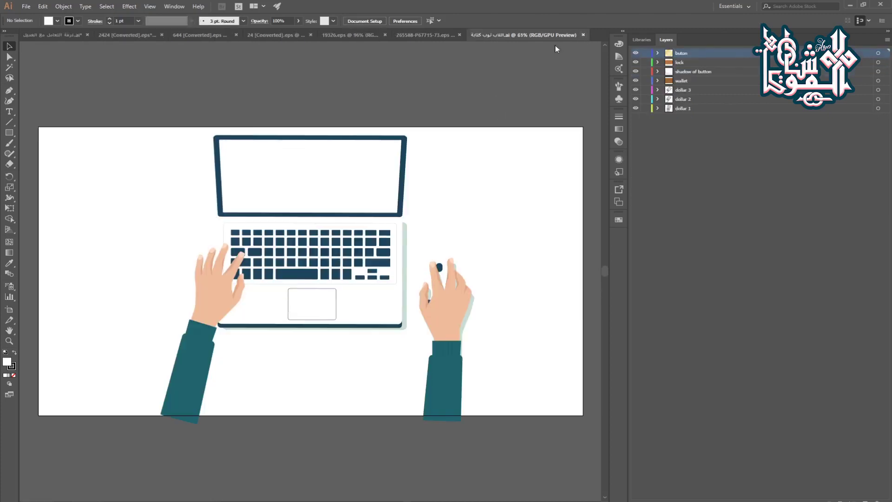
pyautogui.click(584, 35)
pyautogui.moveTo(315, 173); pyautogui.dragTo(341, 333)
pyautogui.doubleClick(166, 146)
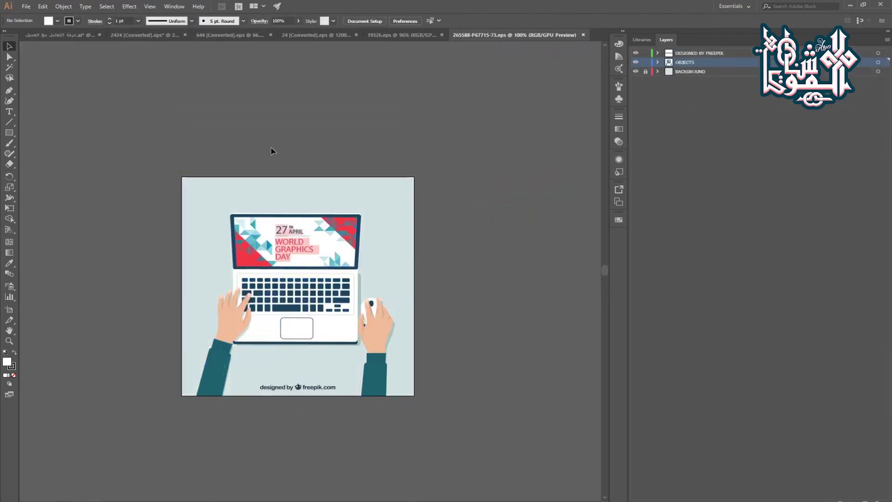